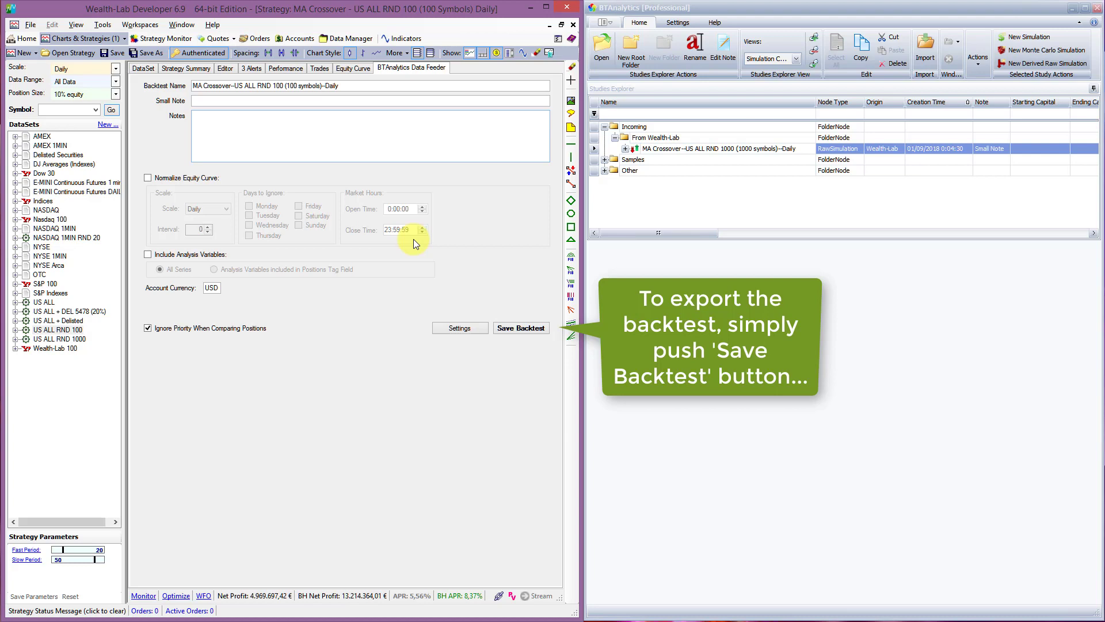
# Export the MA Crossover US ALL RND 100 backtest, switch to a maximized BTAnalytics and expand both raw simulations under From Wealth-Lab.
pyautogui.click(520, 329)
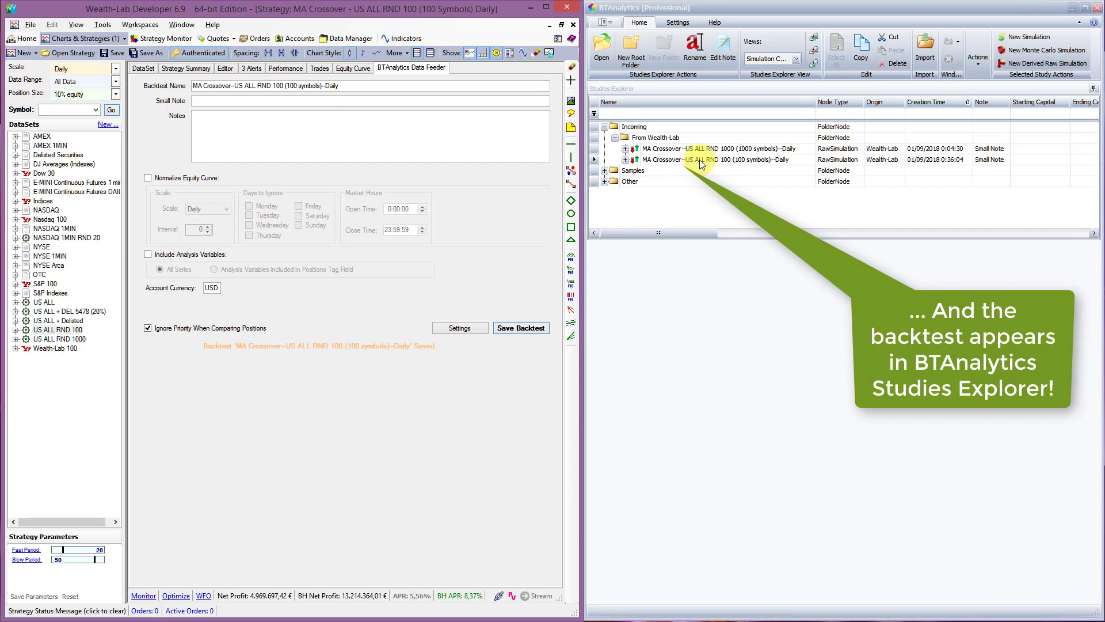
pyautogui.doubleClick(803, 10)
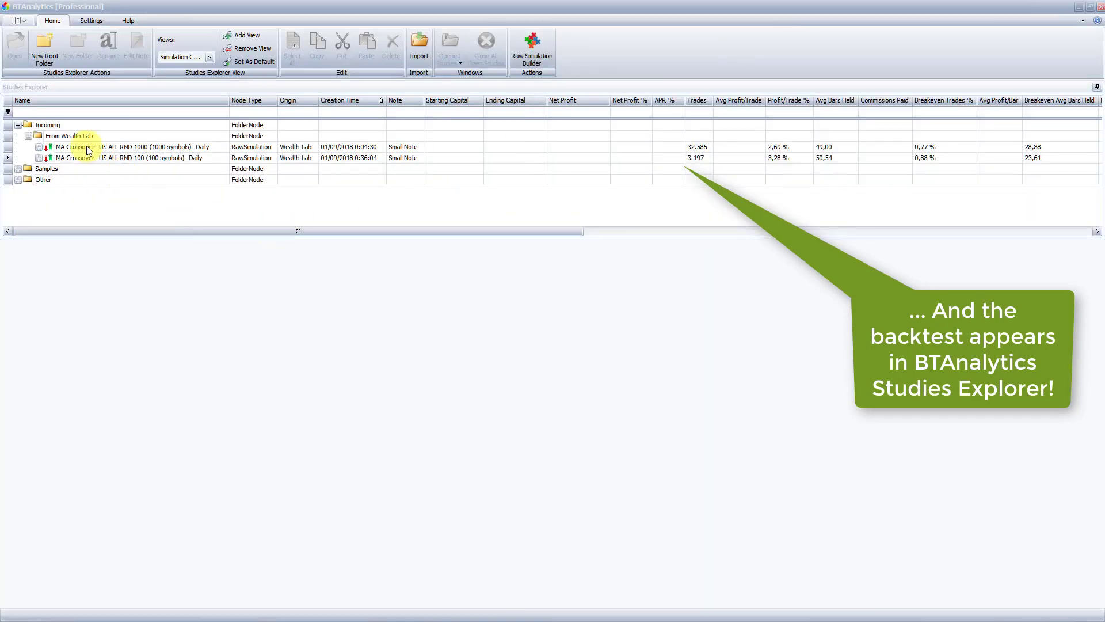
pyautogui.click(40, 147)
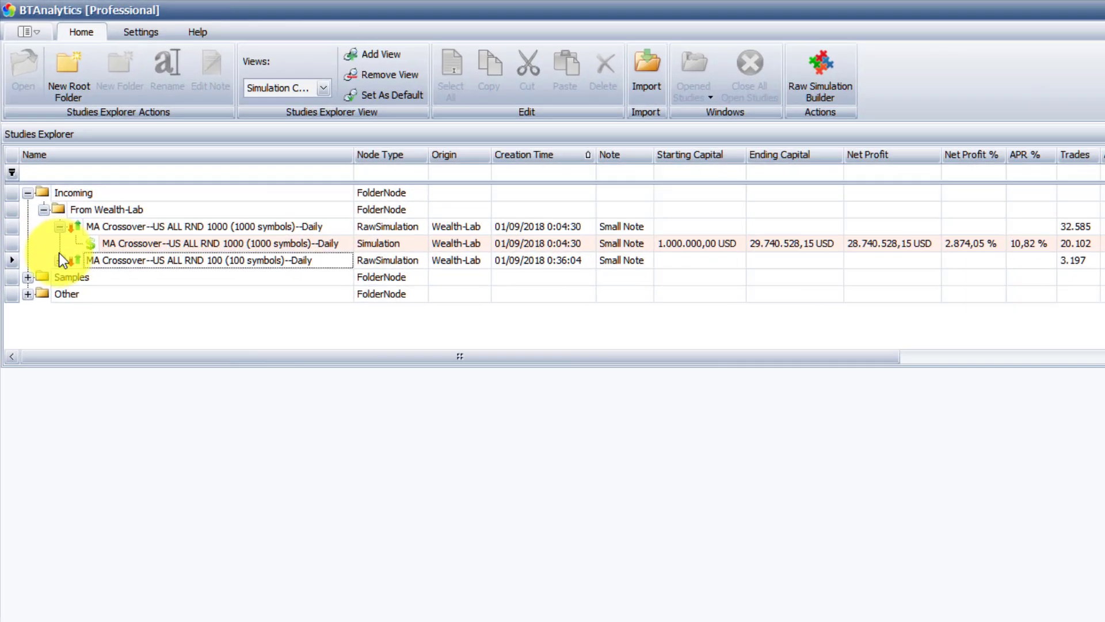
pyautogui.click(39, 169)
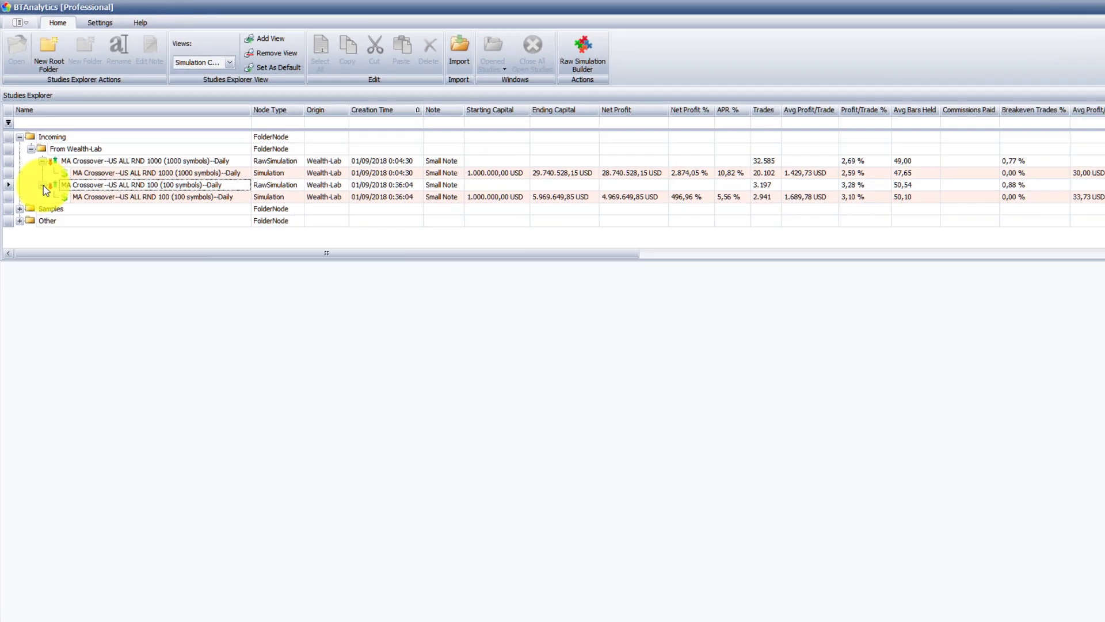
# Open the MA Crossover US ALL RND 100 raw simulation study and view its selected strategy data and source code.
pyautogui.click(120, 170)
pyautogui.doubleClick(121, 171)
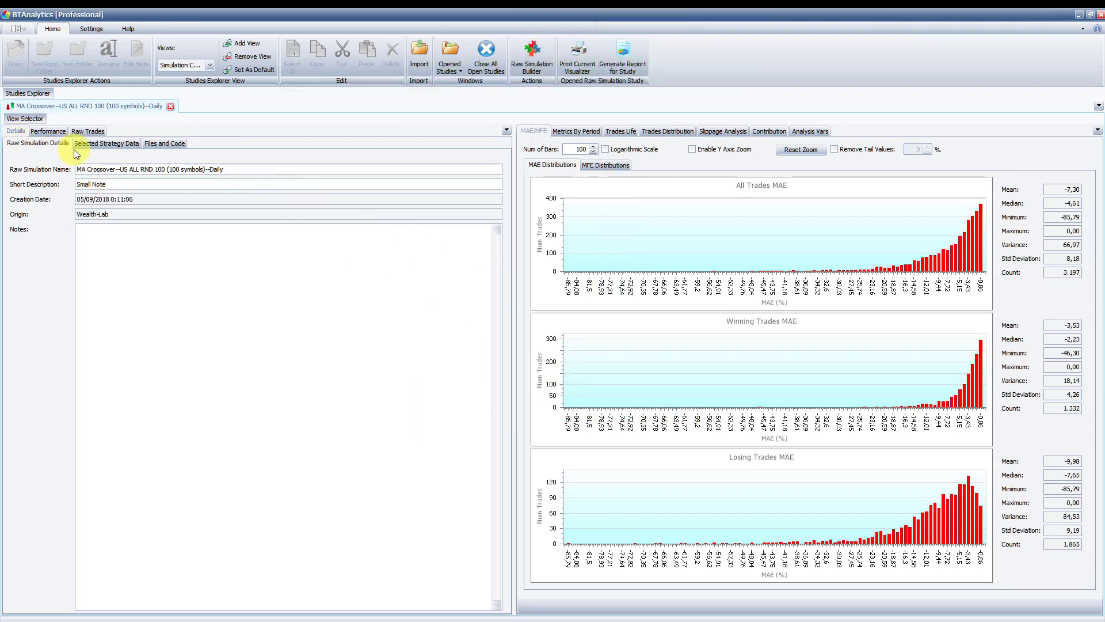
pyautogui.click(99, 144)
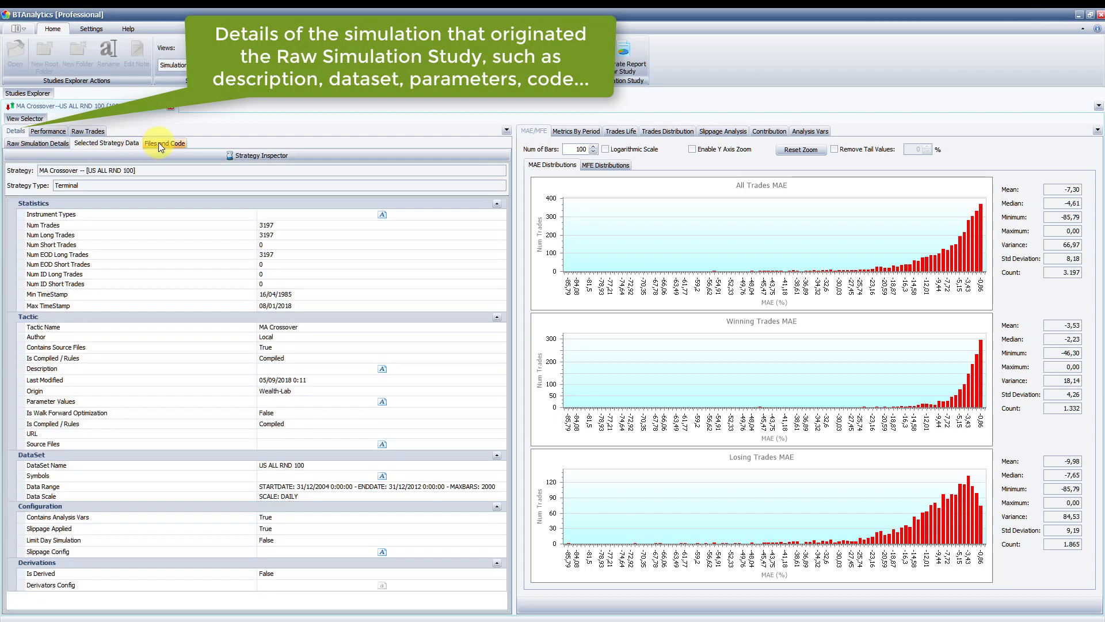
pyautogui.click(161, 145)
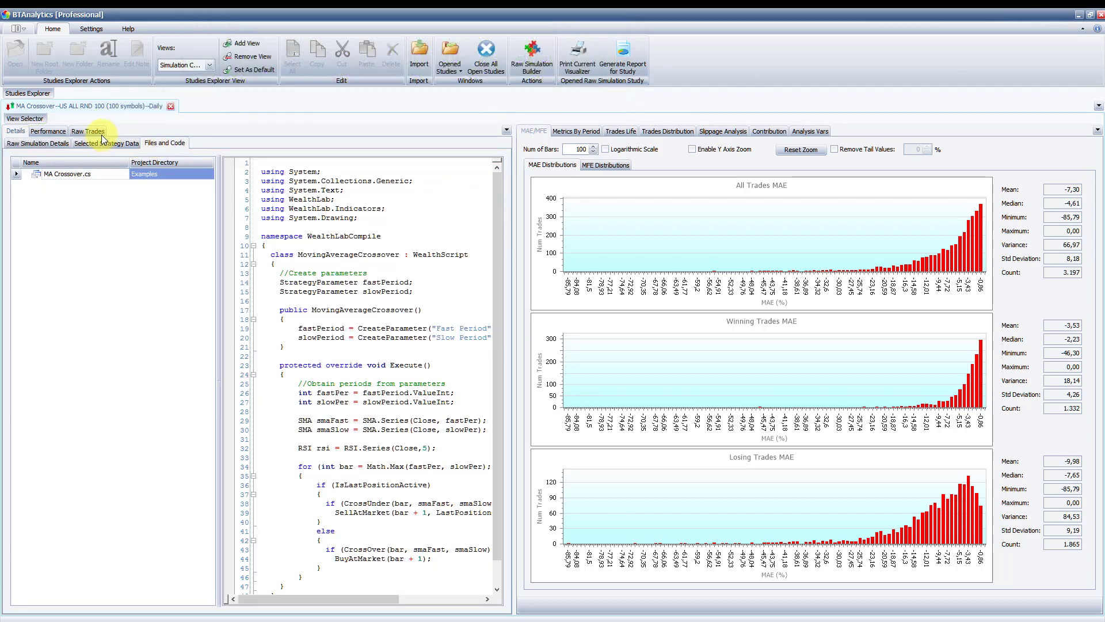
# Review the study's performance figures, raw trades list and MAE/MFE distributions.
pyautogui.click(60, 134)
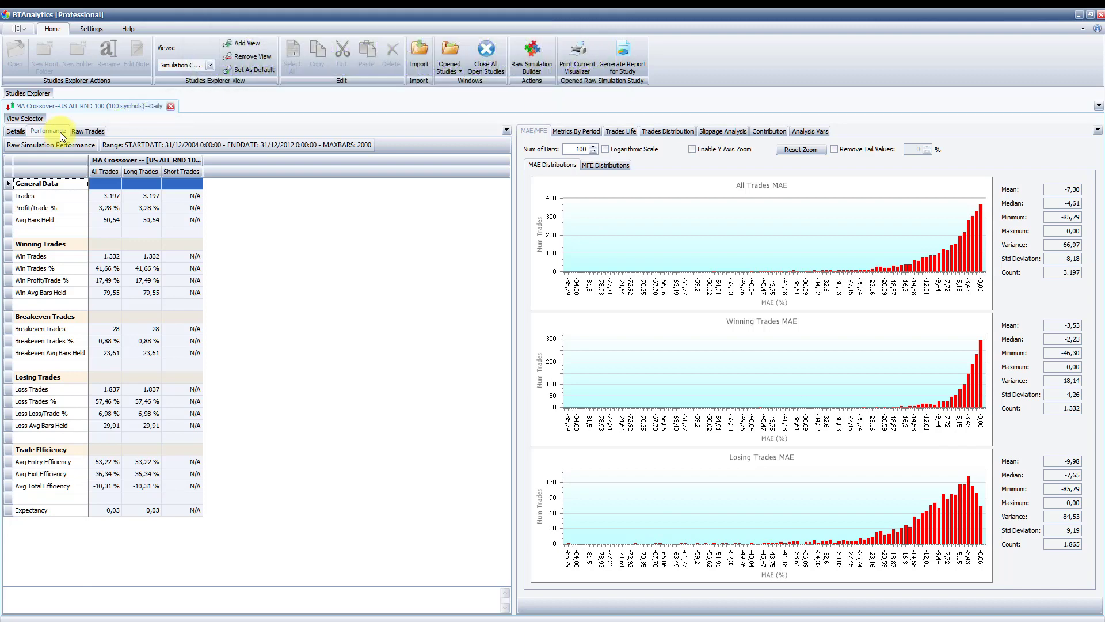
pyautogui.click(75, 133)
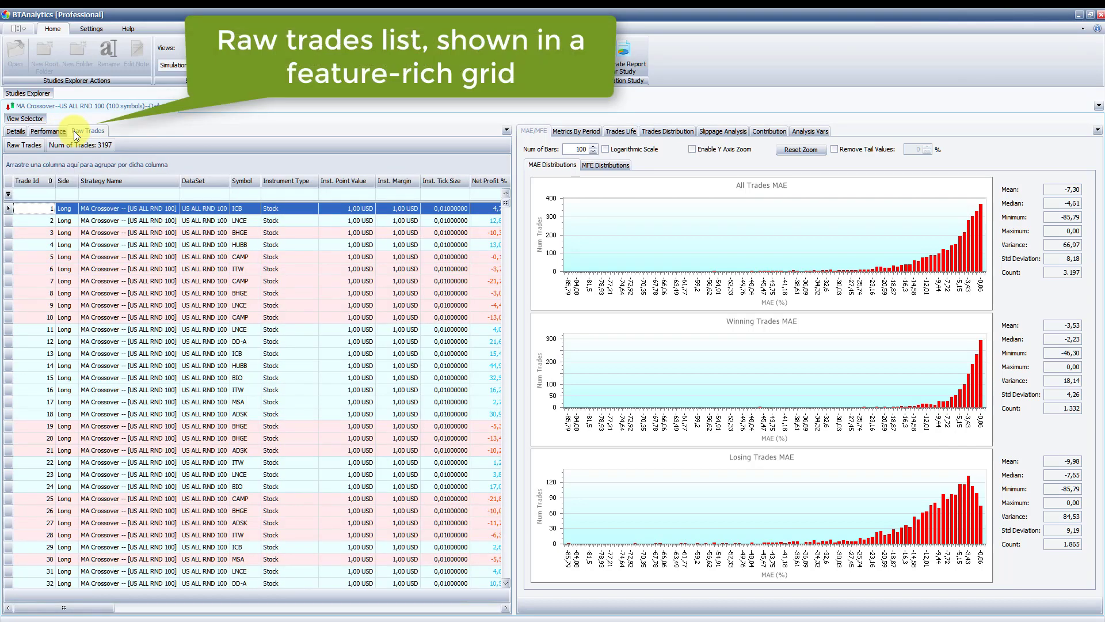
pyautogui.click(533, 132)
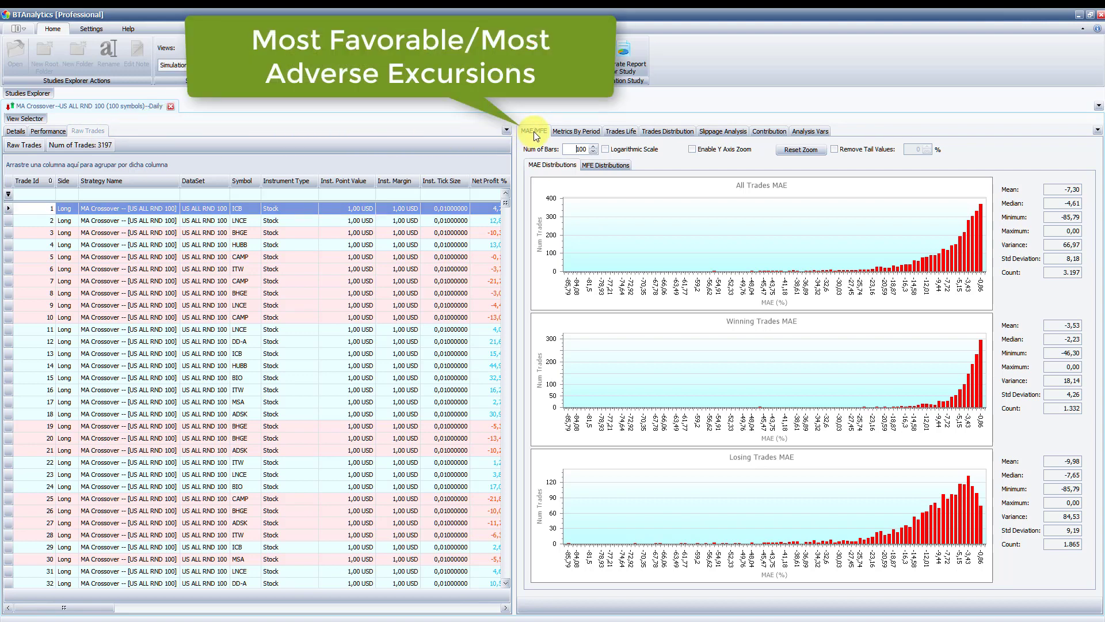
pyautogui.click(605, 166)
# Show the metrics by period and check the available grouping and period options without changing them.
pyautogui.click(567, 132)
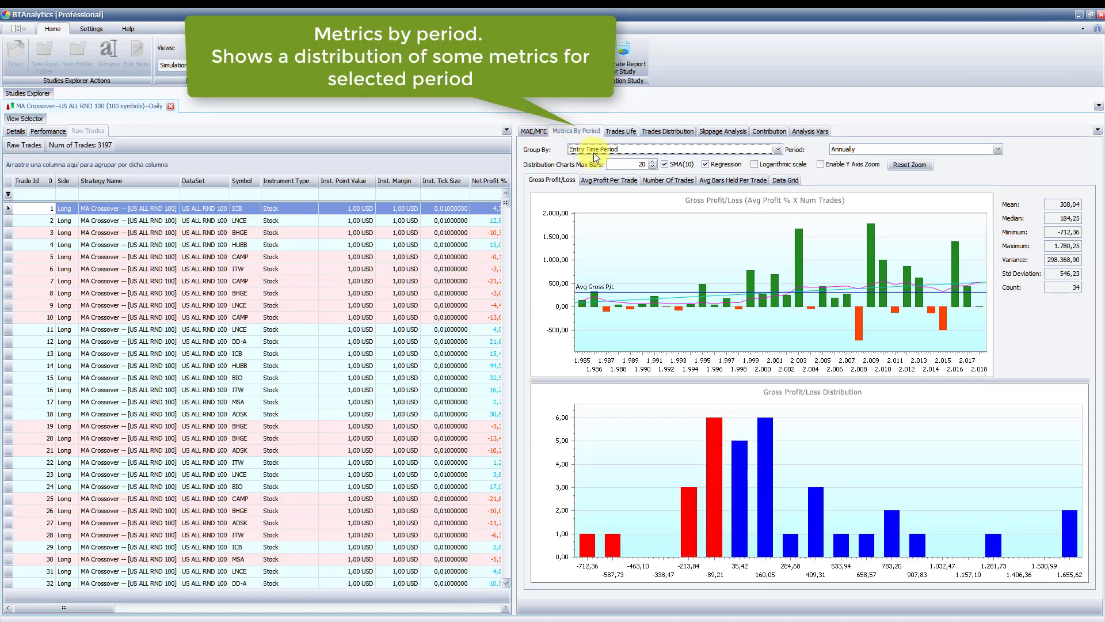
pyautogui.click(778, 150)
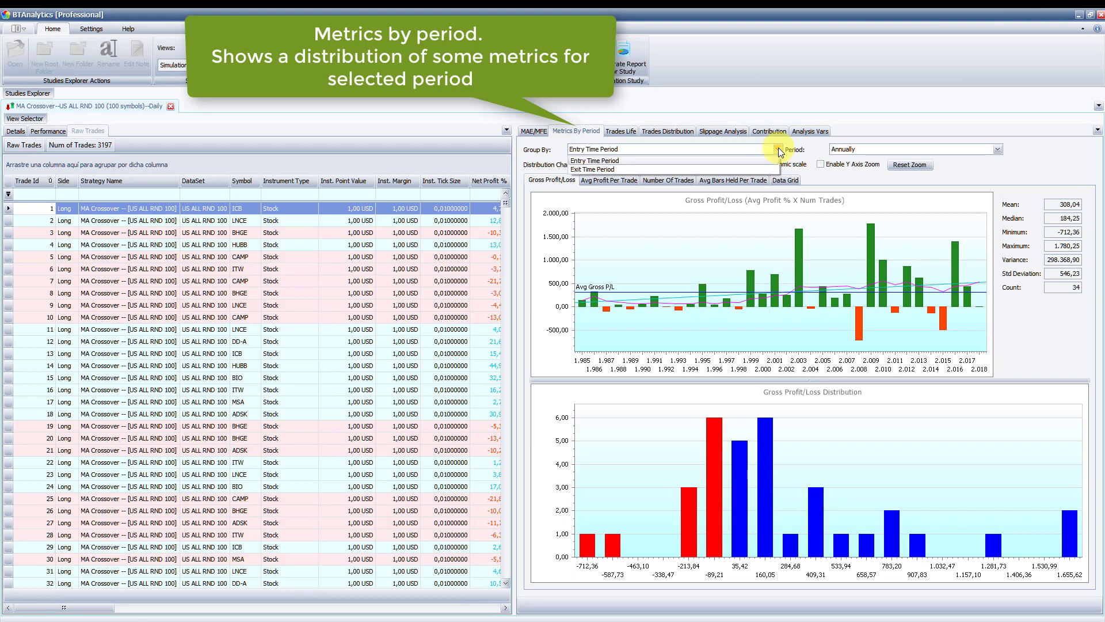
pyautogui.click(778, 151)
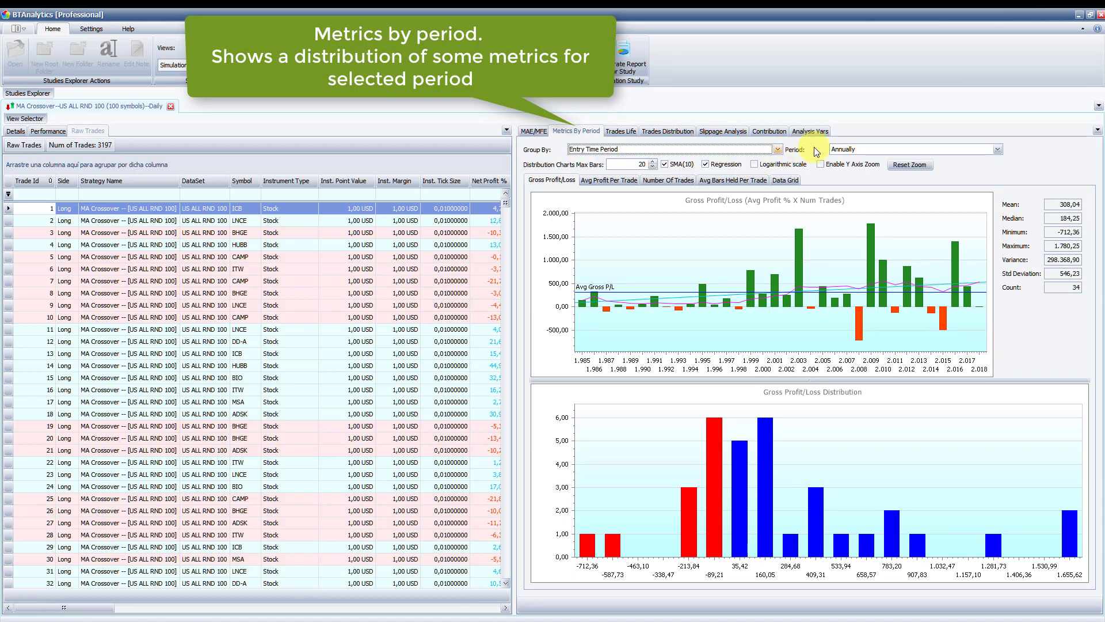
pyautogui.click(997, 150)
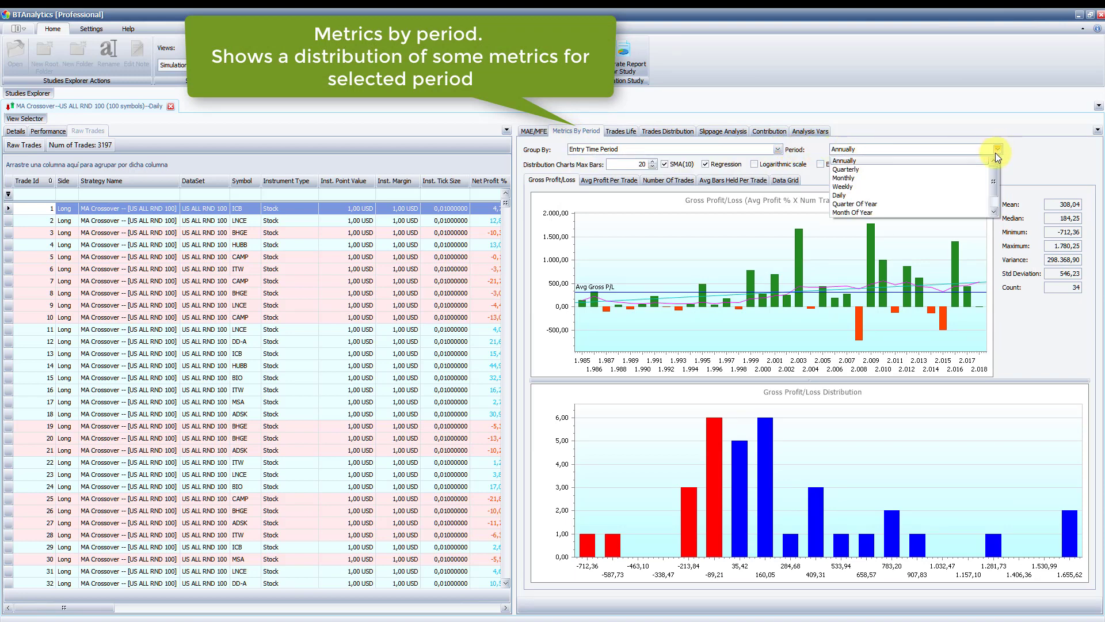
pyautogui.moveTo(994, 168)
pyautogui.mouseDown()
pyautogui.moveTo(993, 181)
pyautogui.moveTo(995, 147)
pyautogui.mouseUp()
pyautogui.click(996, 149)
# Examine the per-period average profit per trade, number of trades, average bars held and data grid.
pyautogui.click(607, 180)
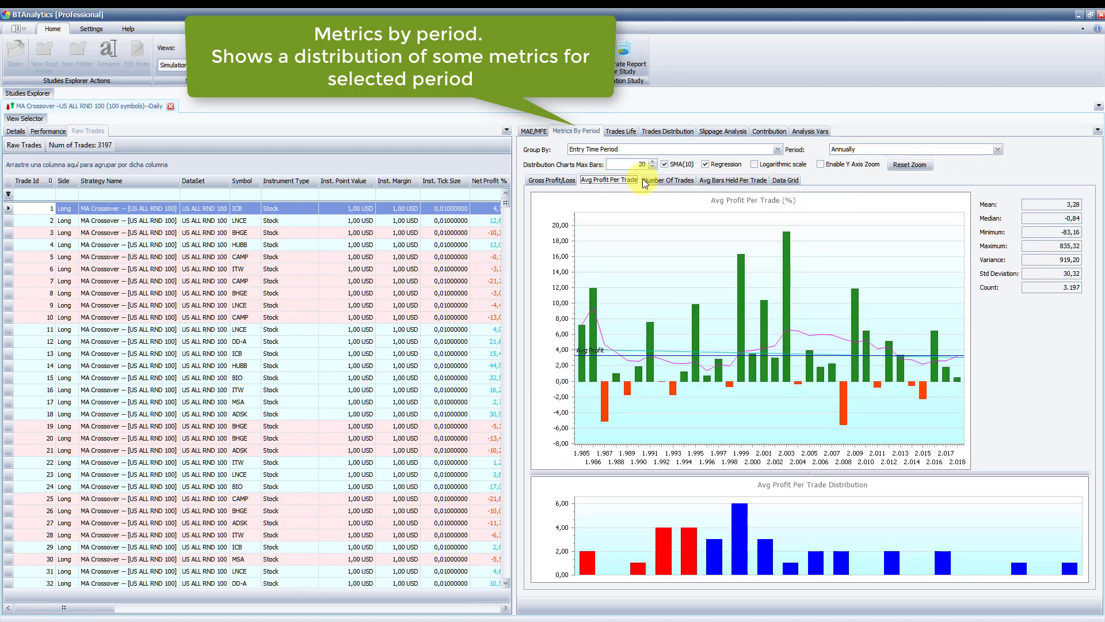
pyautogui.click(667, 178)
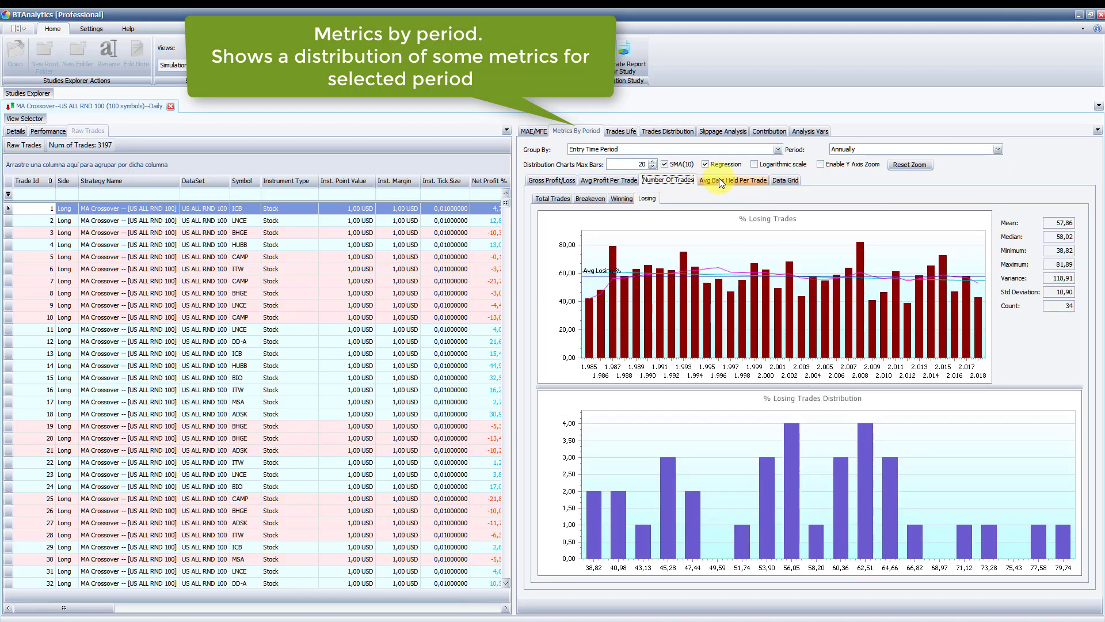
pyautogui.click(730, 178)
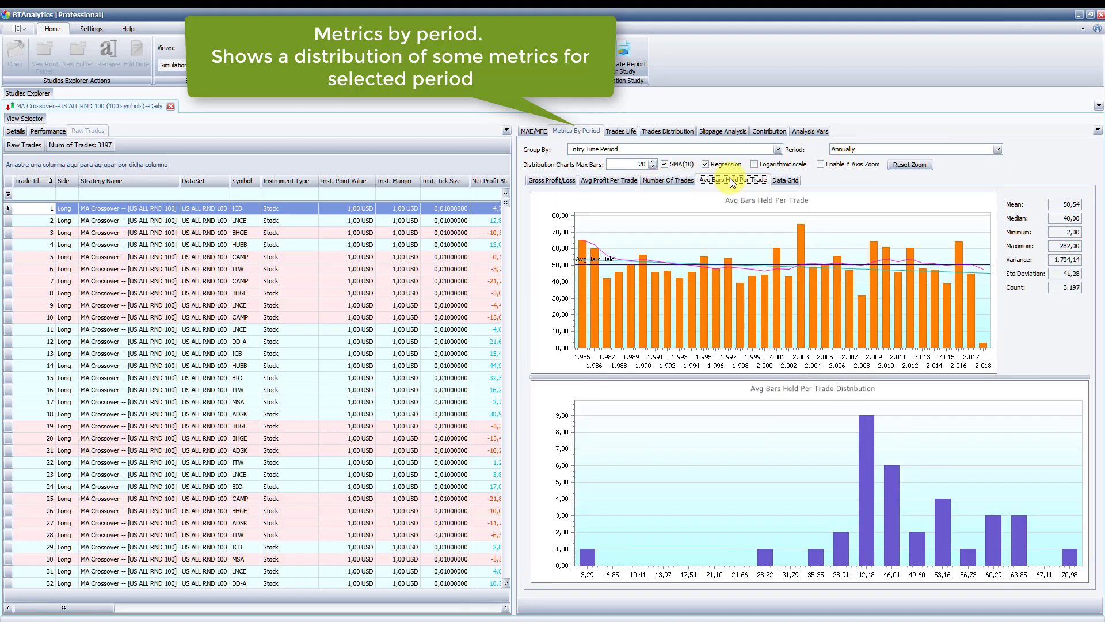
pyautogui.click(784, 180)
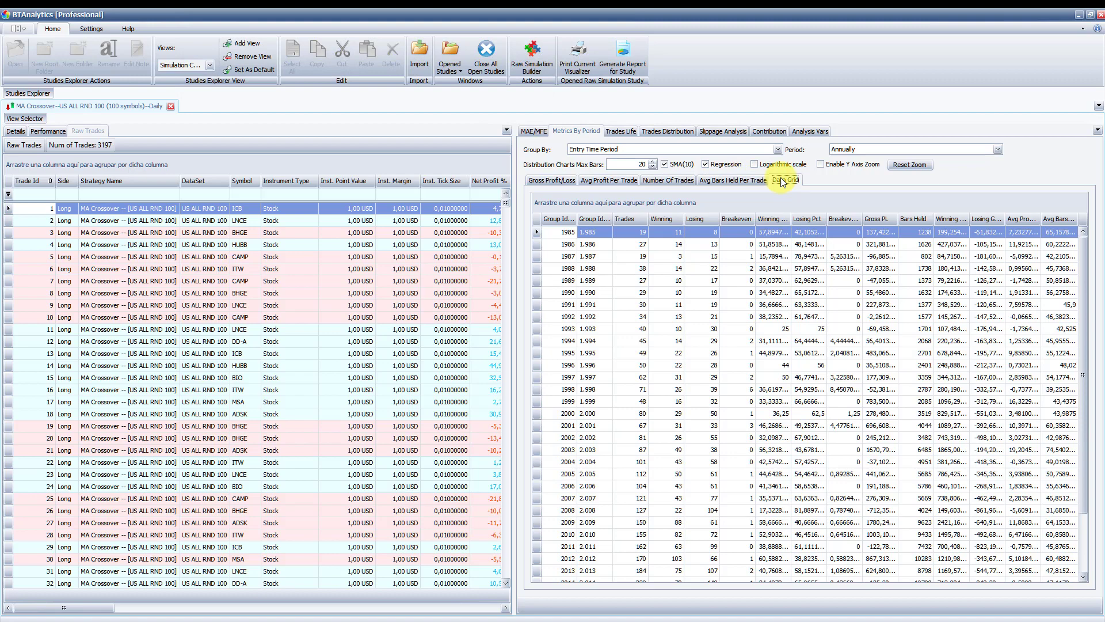
# Examine the trades' life by selecting several trades, inspecting the P&L by bar charts and viewing P&L by duration.
pyautogui.click(615, 132)
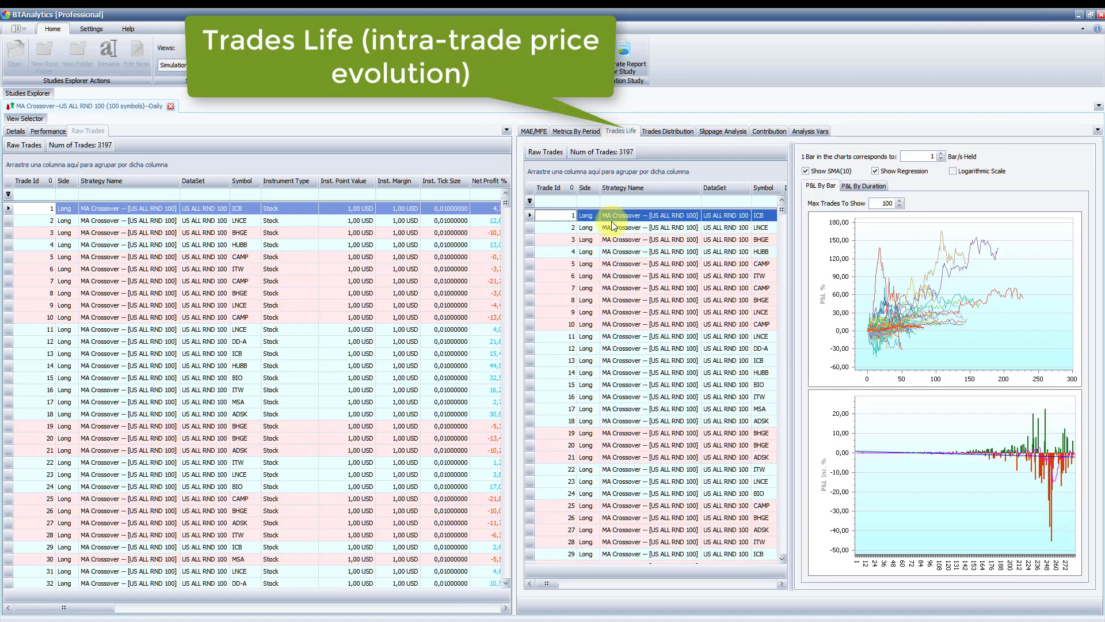
pyautogui.click(609, 314)
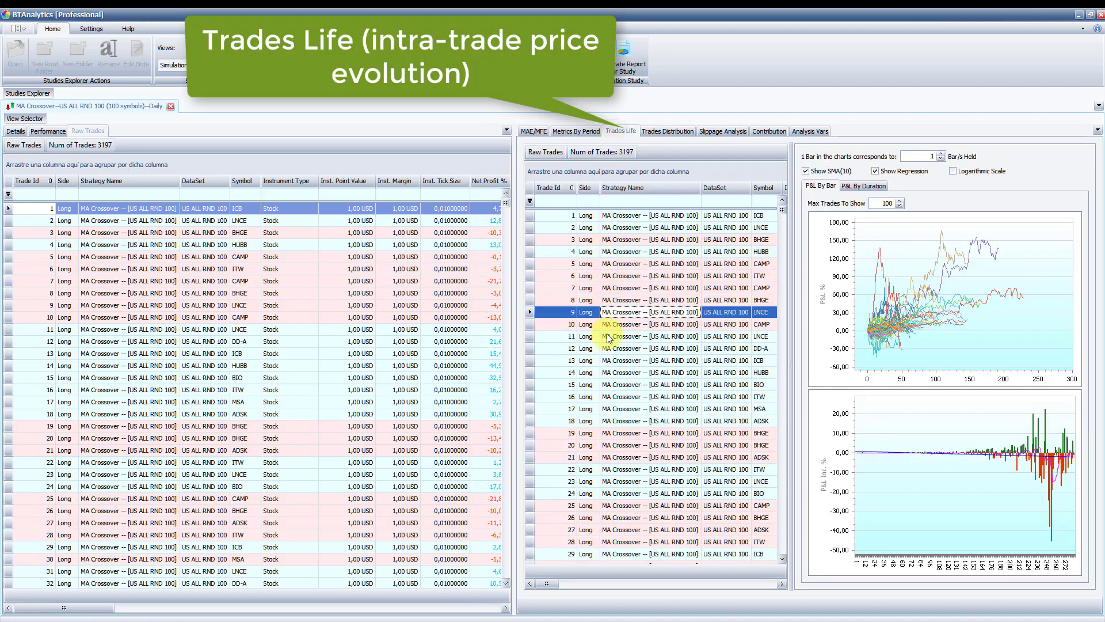
pyautogui.click(607, 398)
pyautogui.click(608, 457)
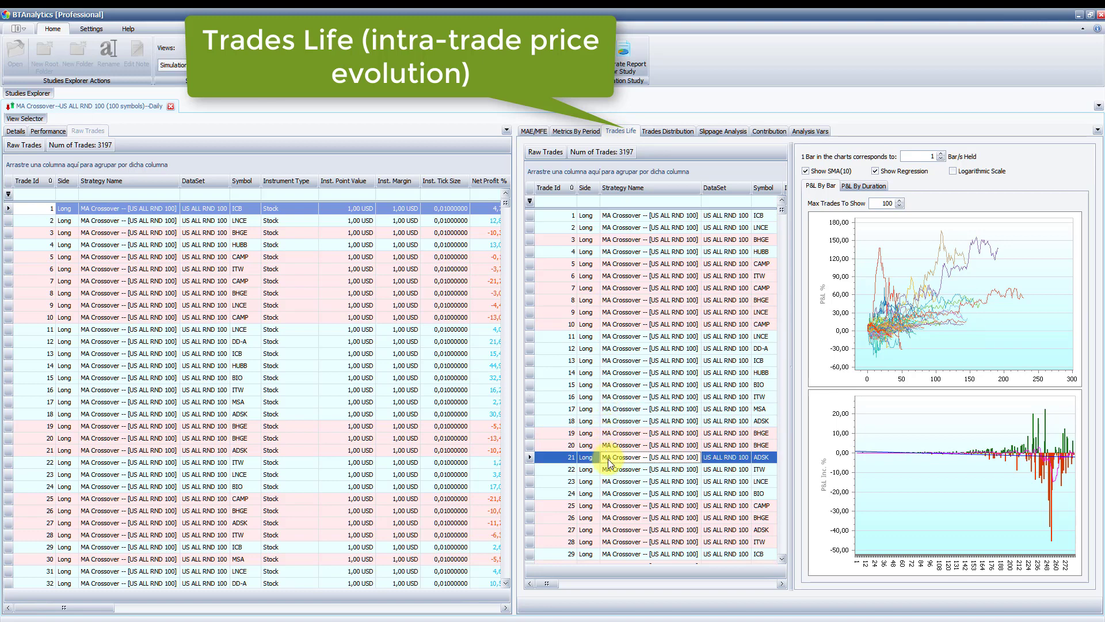
pyautogui.click(633, 517)
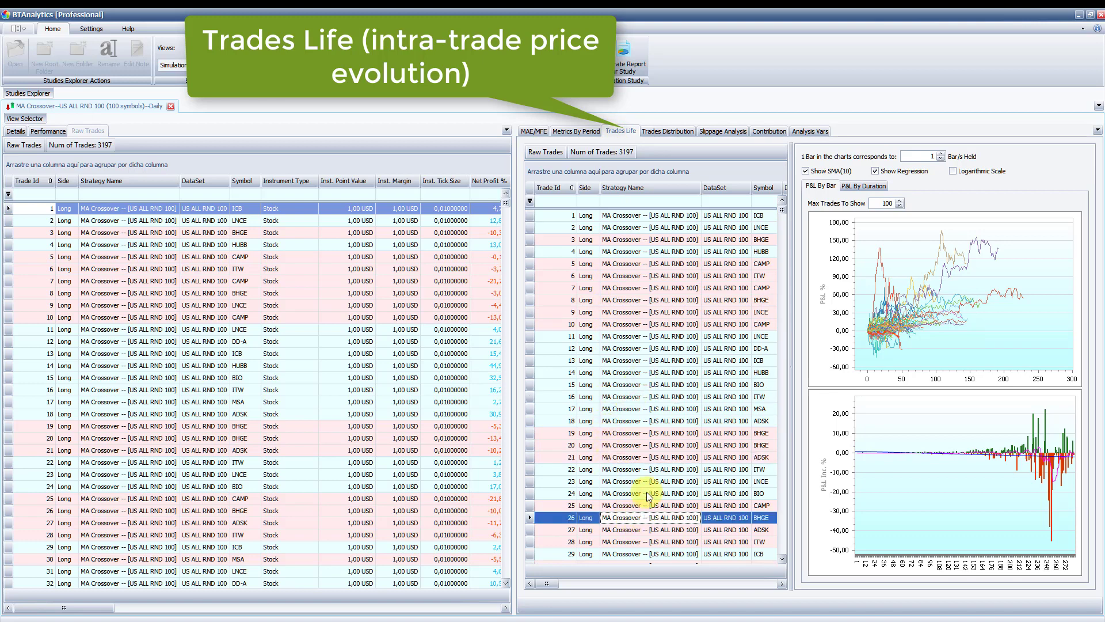
pyautogui.click(647, 546)
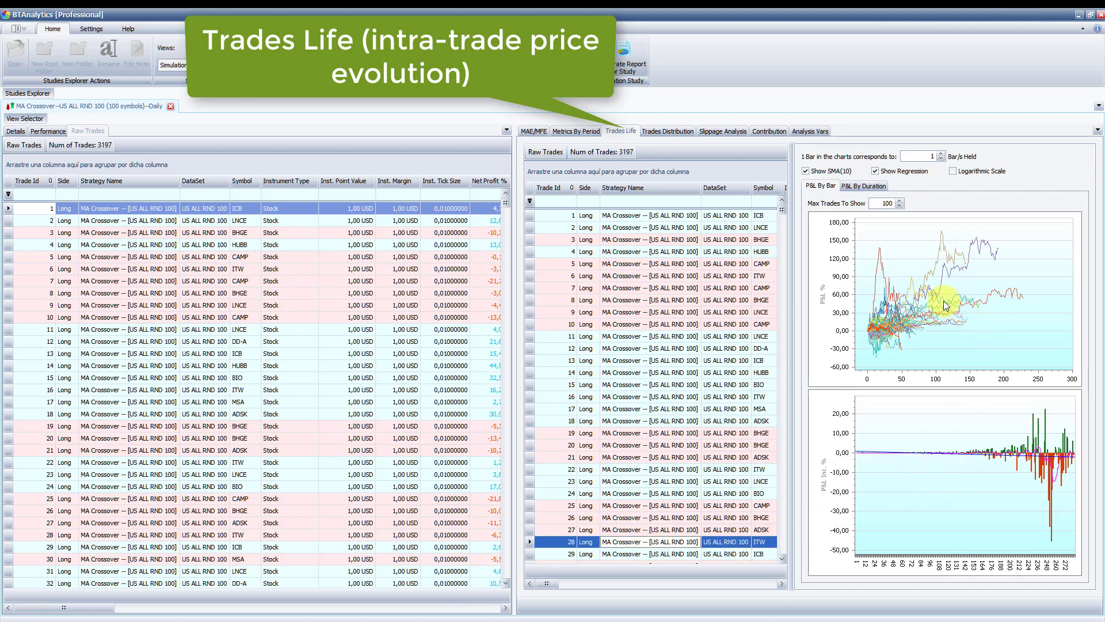
pyautogui.moveTo(944, 444)
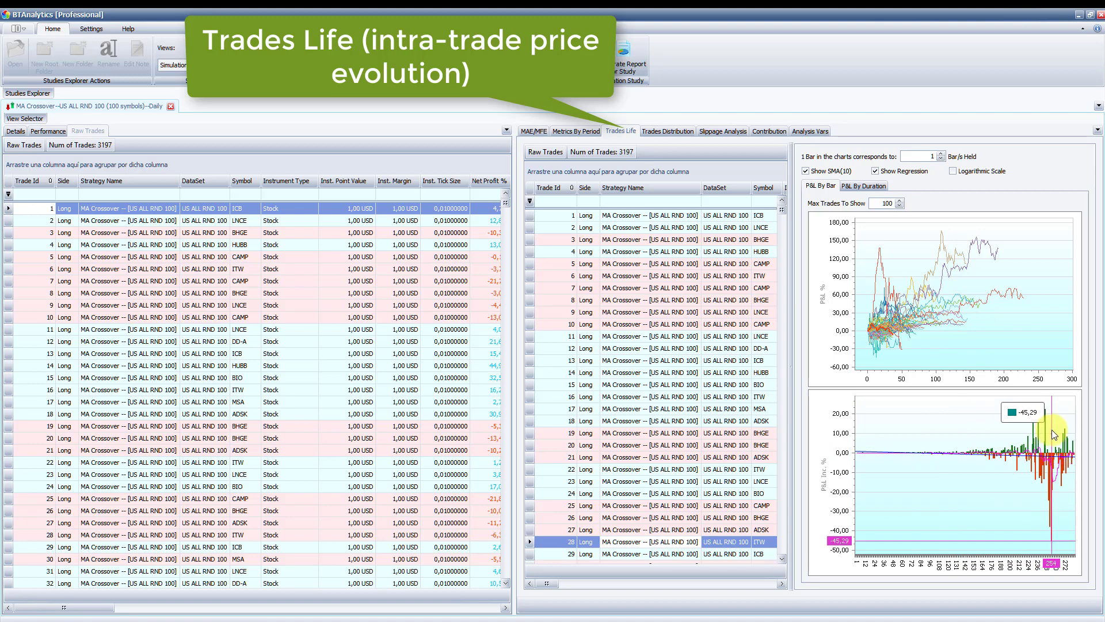
pyautogui.click(861, 186)
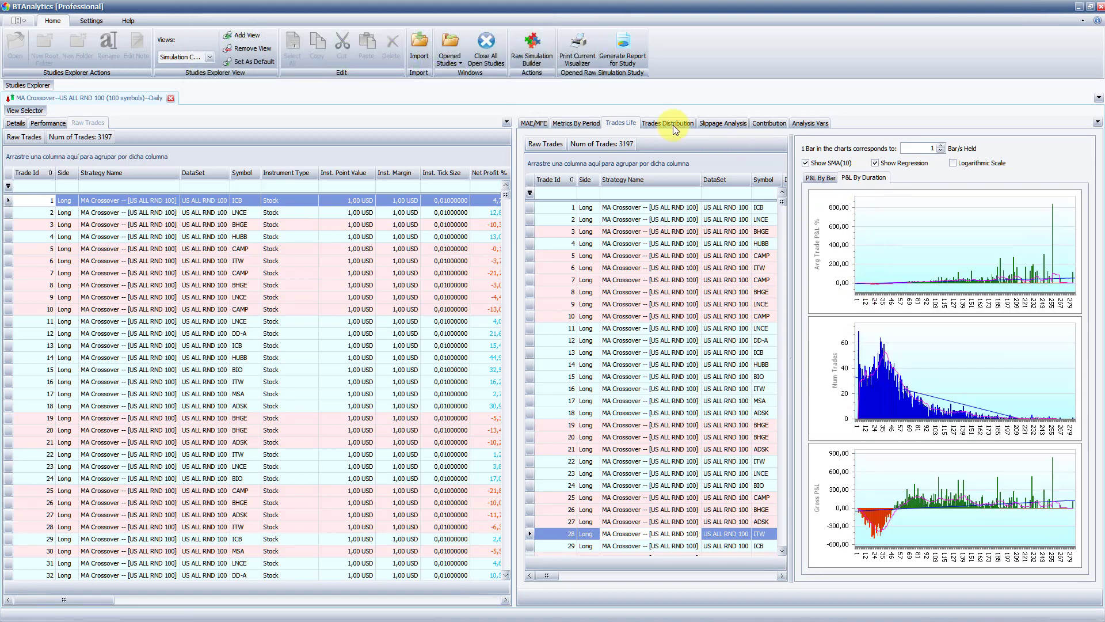
# Set the trades distribution charts to remove 2% tail values and use 150 bars, and view the trade stability charts.
pyautogui.click(672, 131)
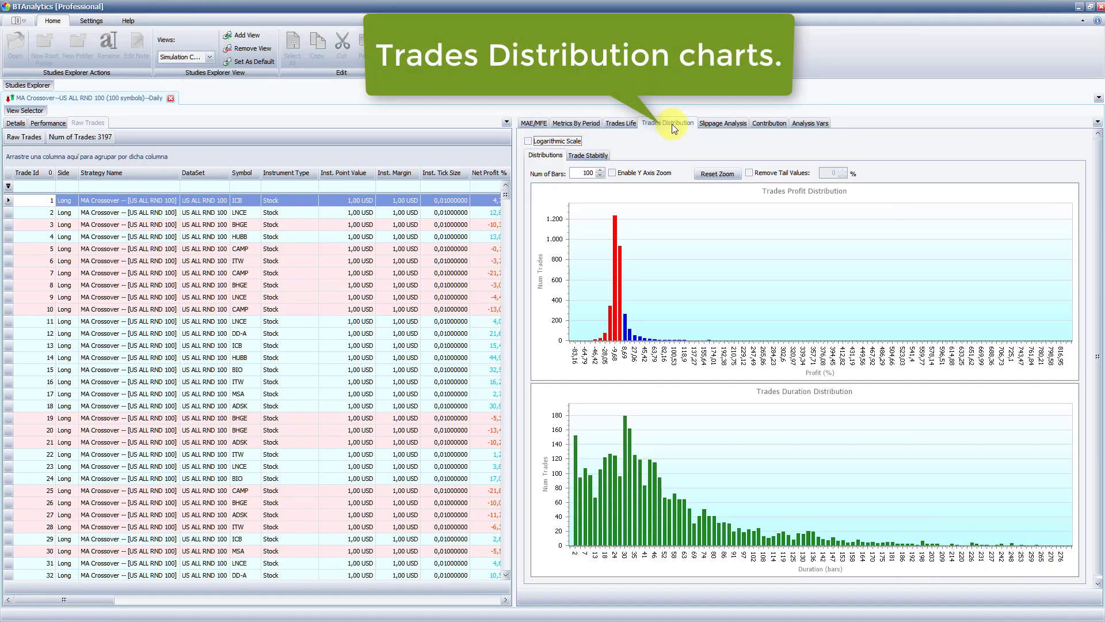
pyautogui.click(749, 172)
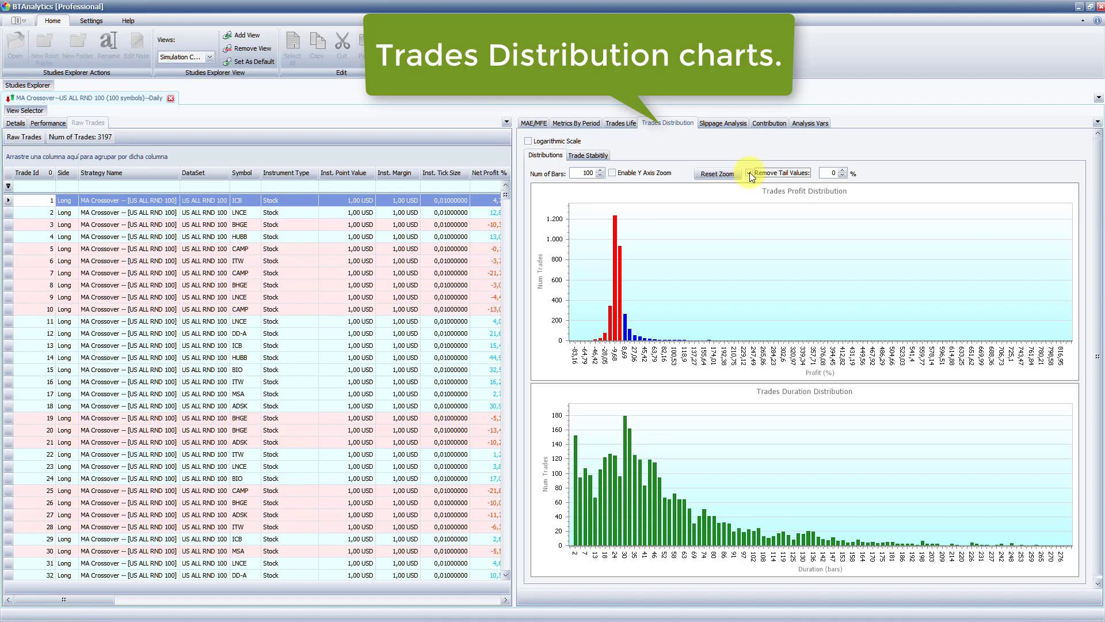
pyautogui.click(840, 170)
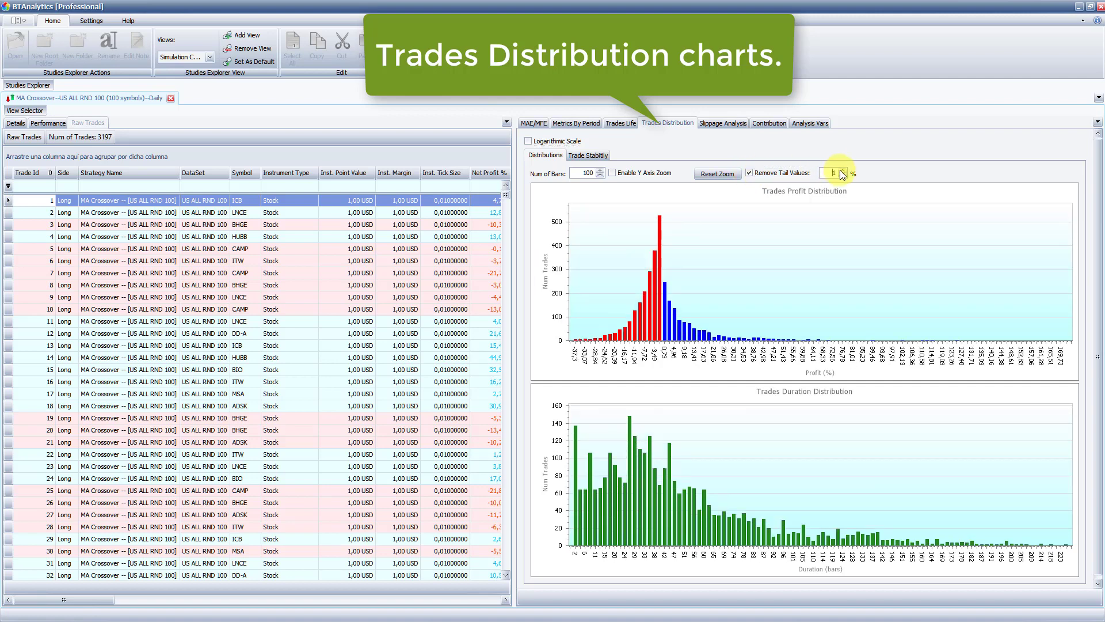
pyautogui.click(841, 170)
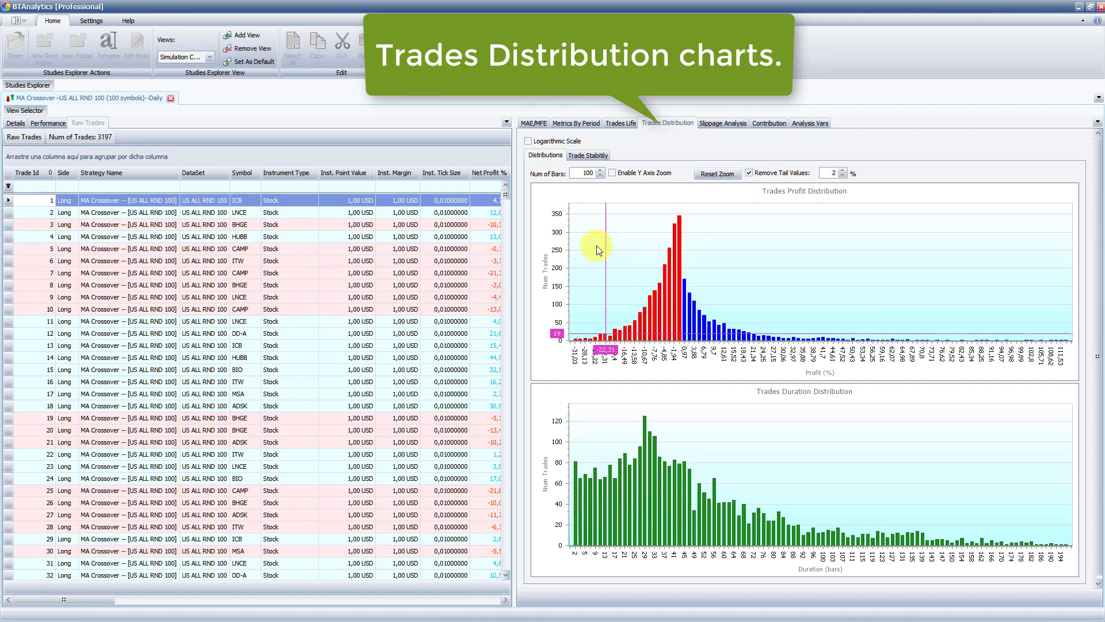
pyautogui.click(601, 170)
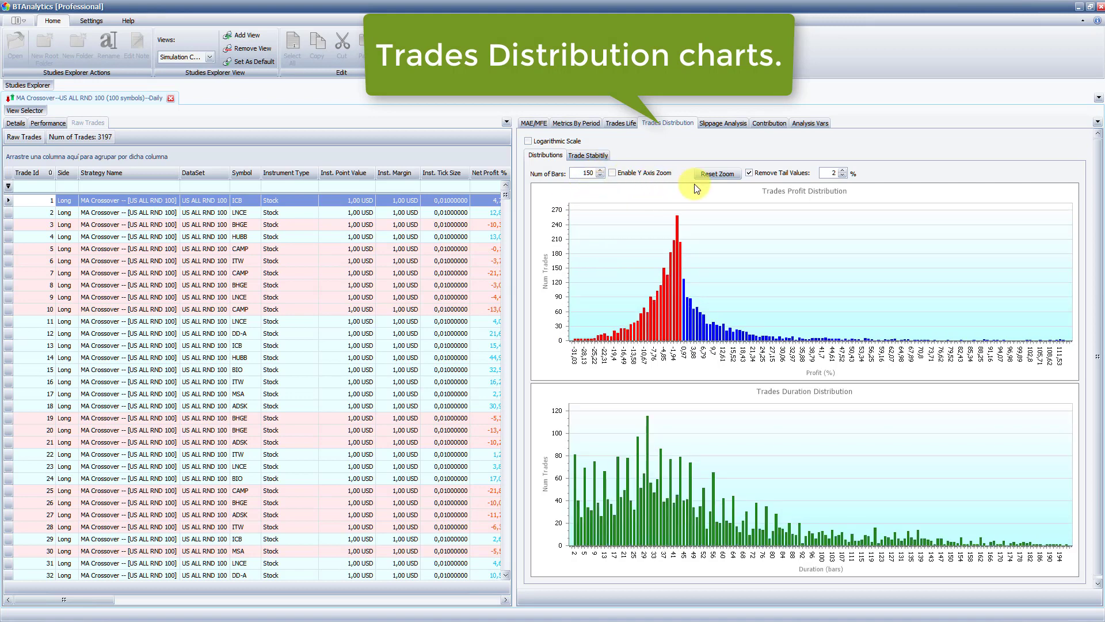
pyautogui.click(598, 157)
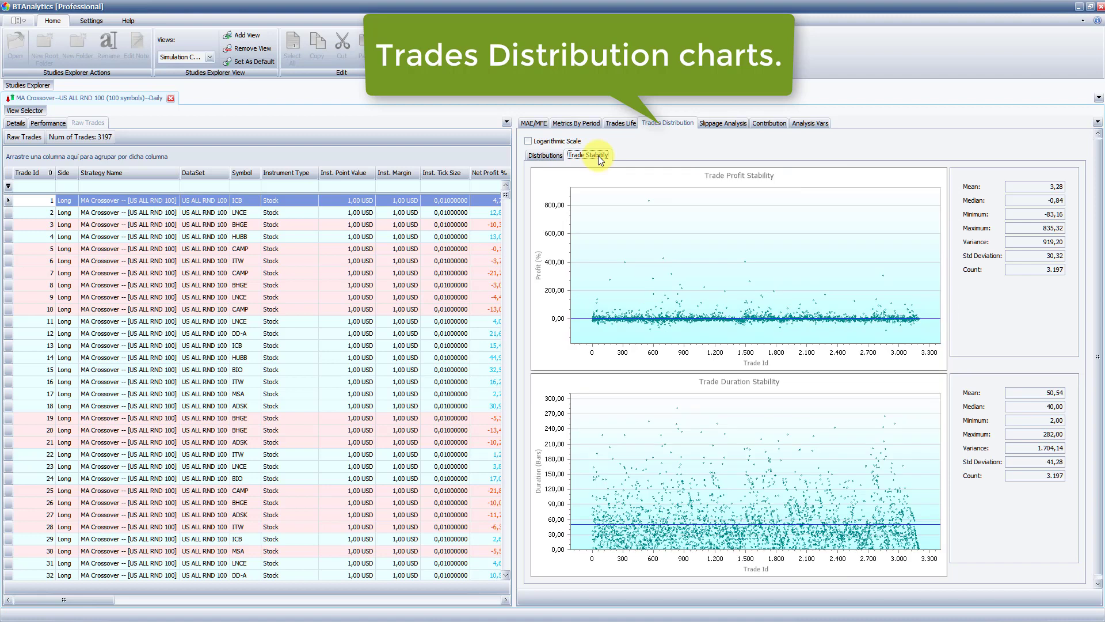
# Raise the stock slippage in the slippage analysis to 0,03 percent.
pyautogui.click(712, 123)
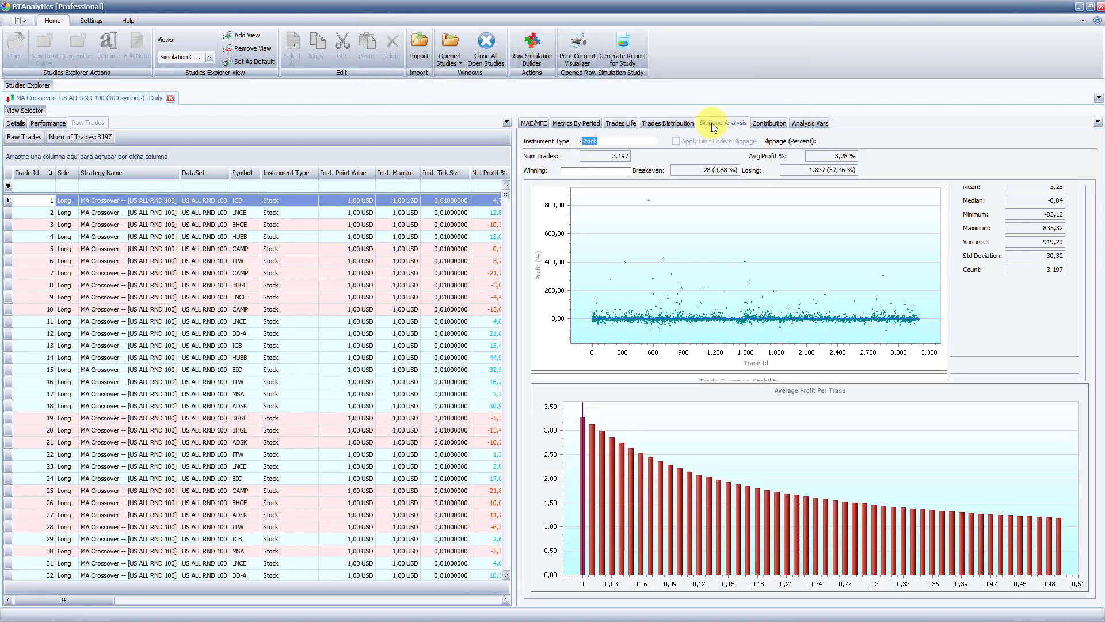
pyautogui.click(853, 139)
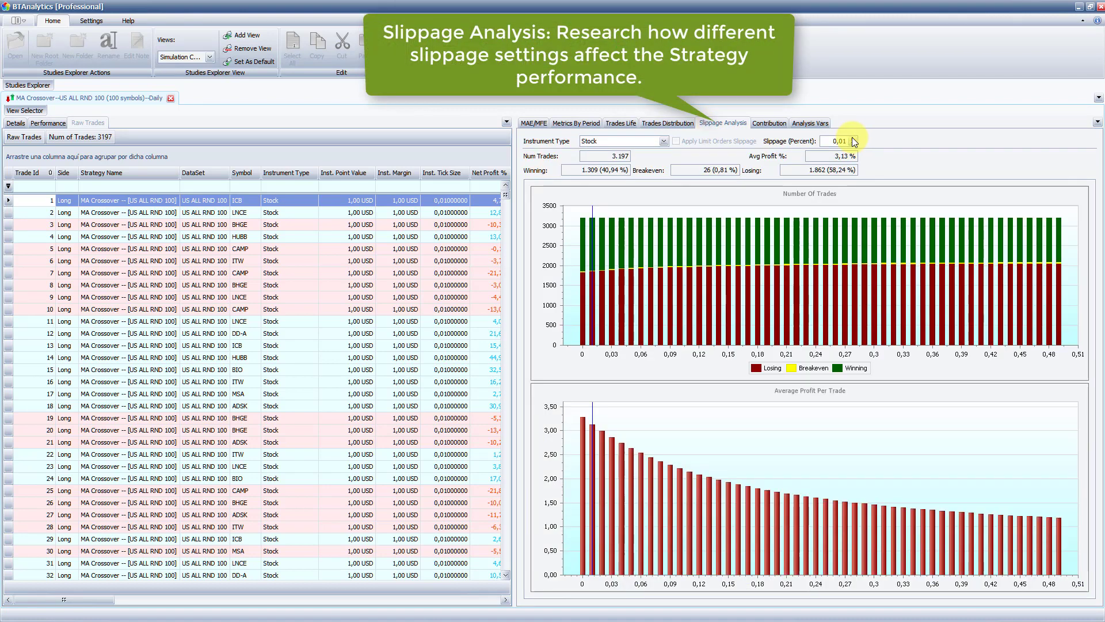
pyautogui.click(855, 140)
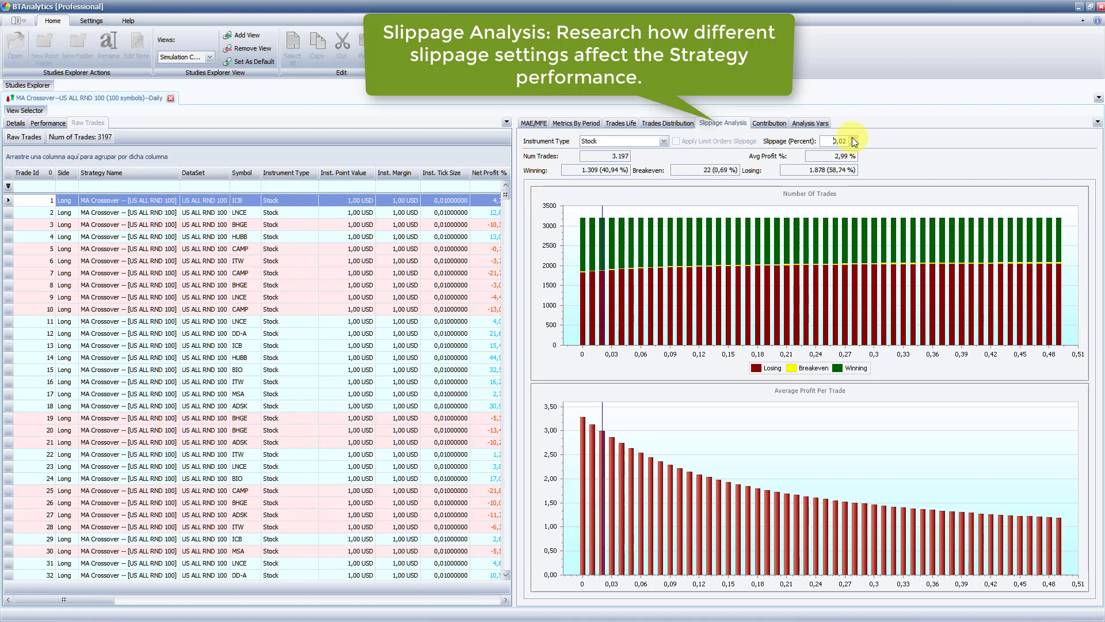
pyautogui.click(854, 140)
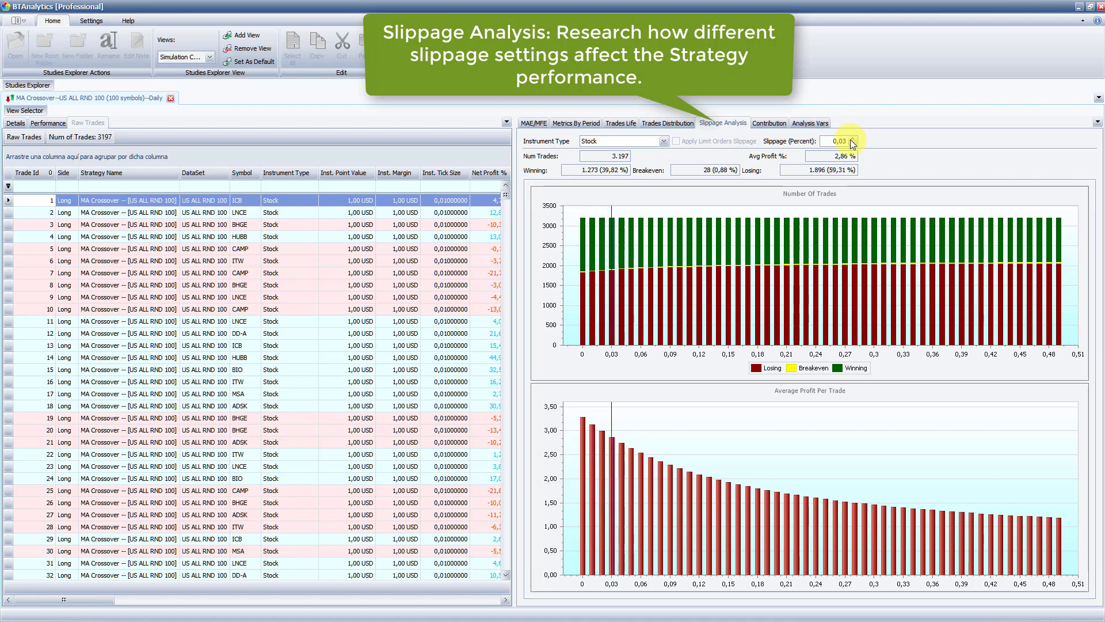
# Set the stock slippage to 0,24 percent, and group the contribution analysis by Entry Time Period with a Day Of Week period.
pyautogui.click(680, 248)
pyautogui.click(765, 122)
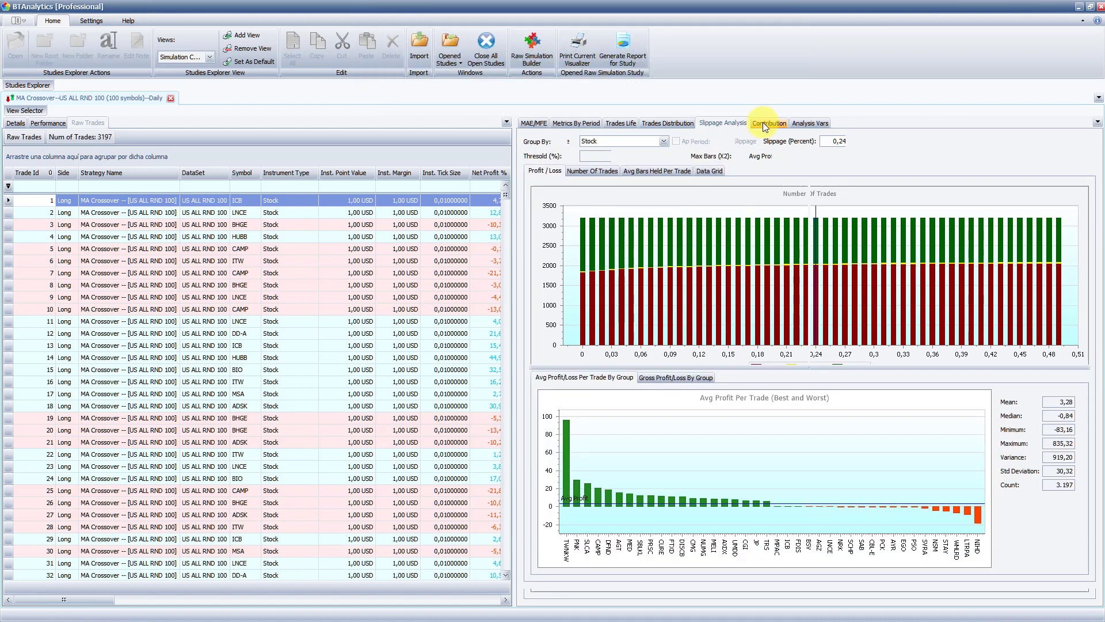
pyautogui.click(683, 141)
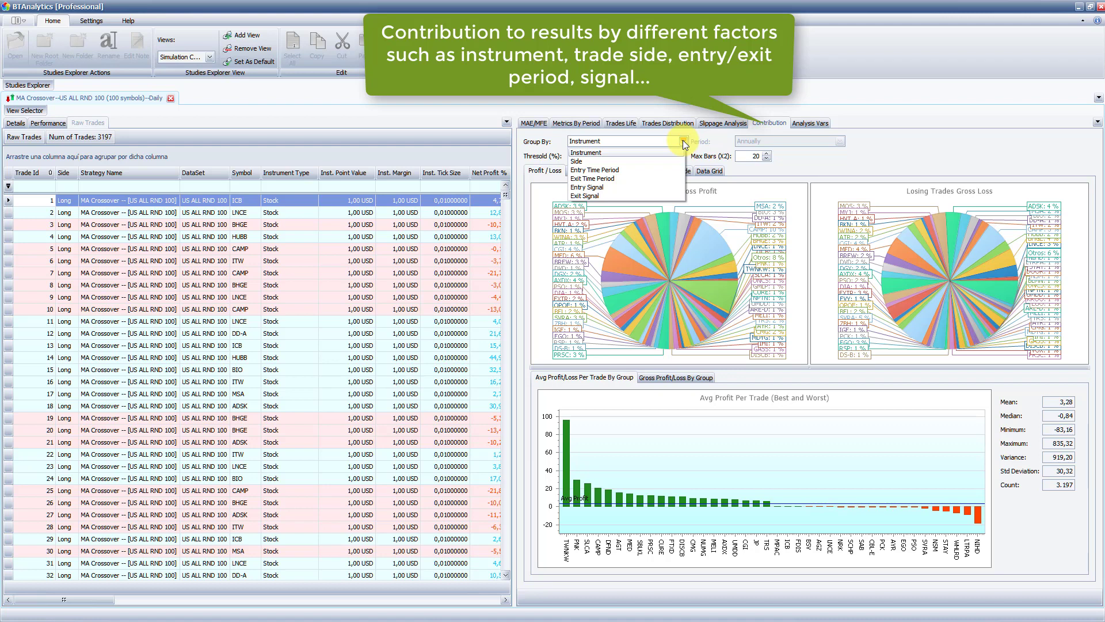
pyautogui.click(671, 168)
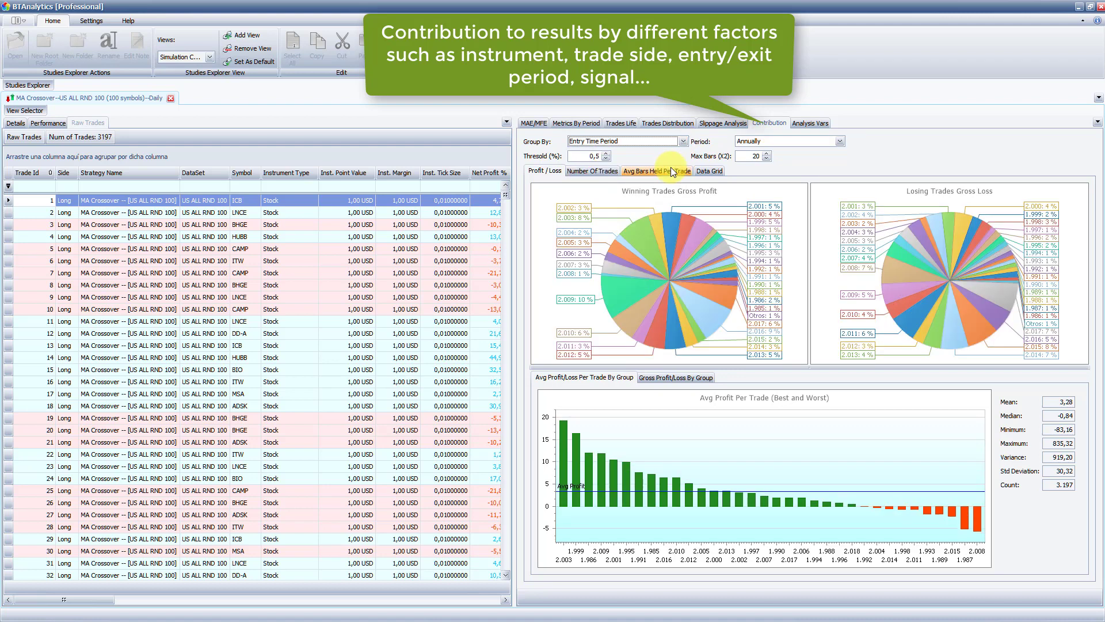
pyautogui.click(840, 141)
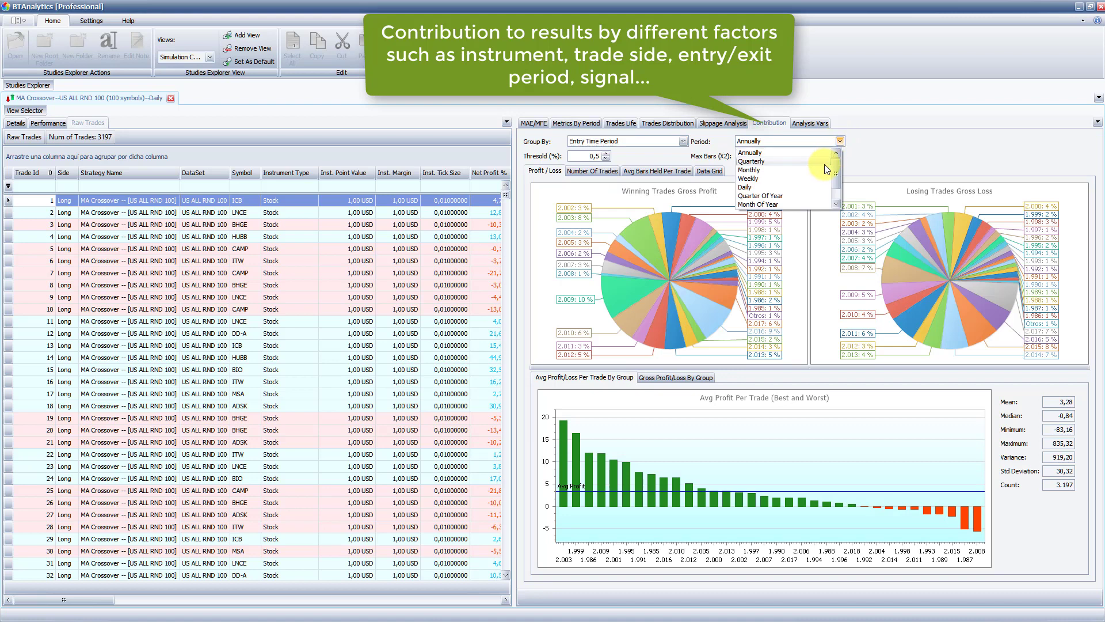
pyautogui.click(834, 204)
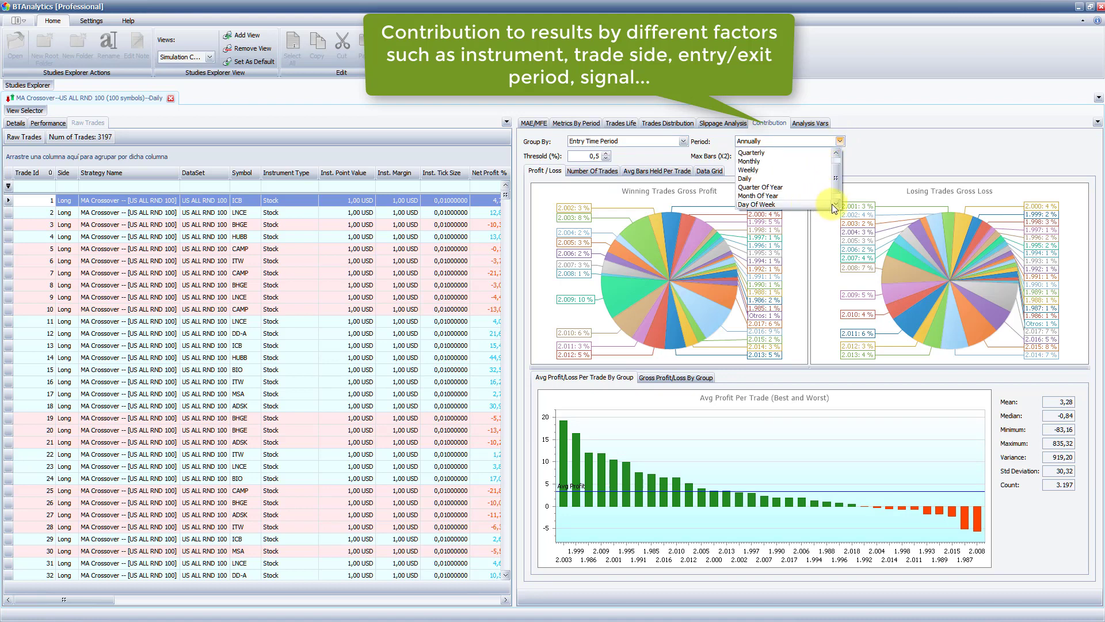
pyautogui.click(829, 204)
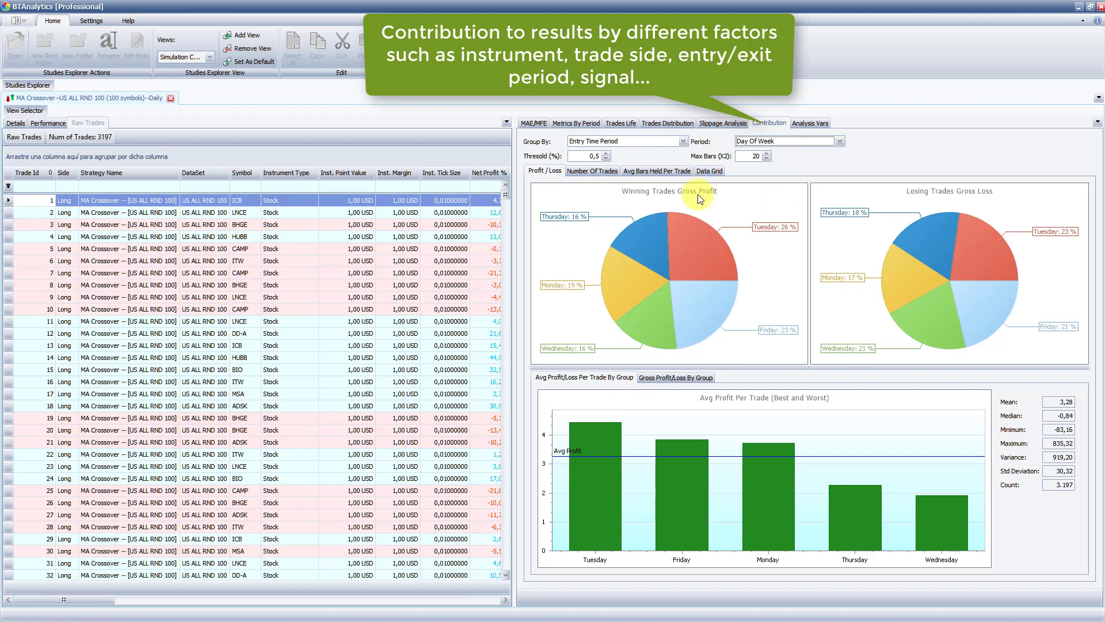
# Examine the day-of-week contribution through the number of trades by group and contribution, average bars held and data grid.
pyautogui.click(584, 172)
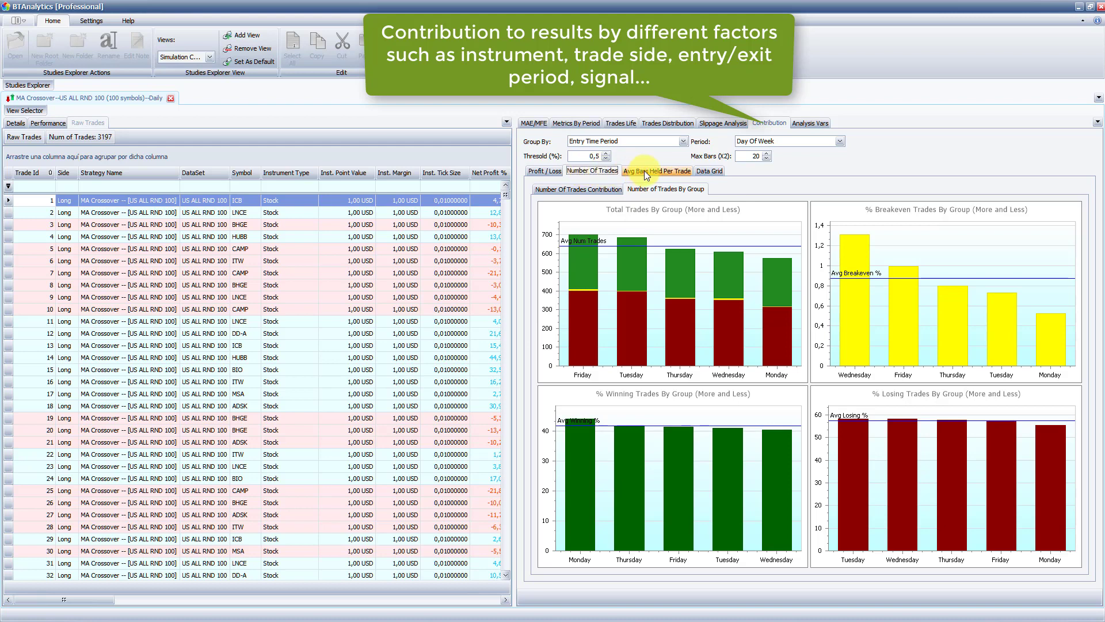
pyautogui.click(615, 189)
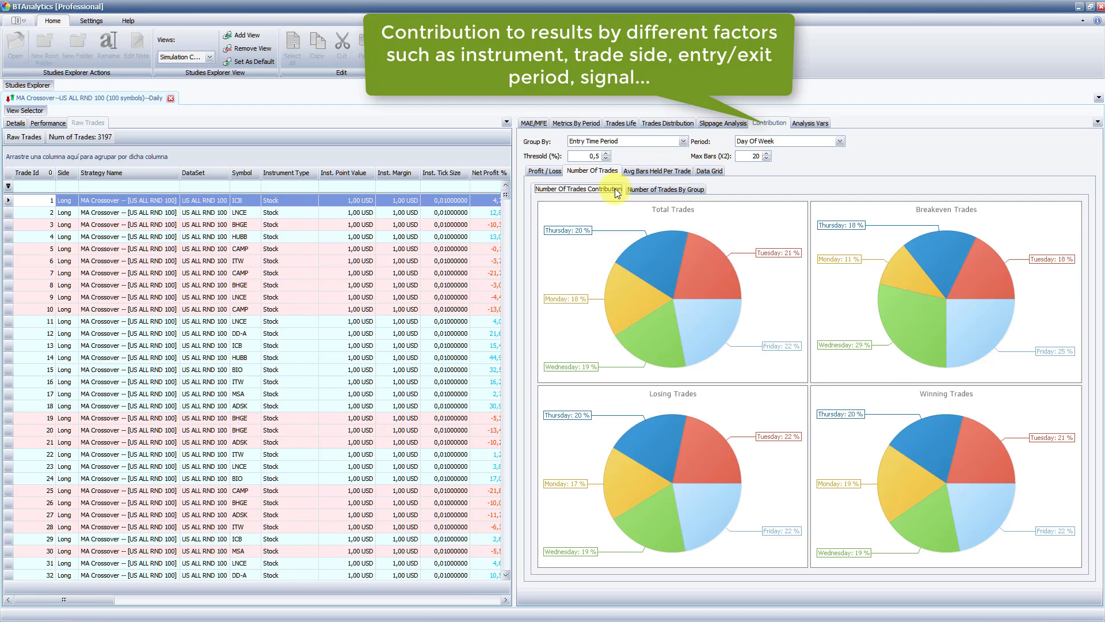
pyautogui.click(646, 172)
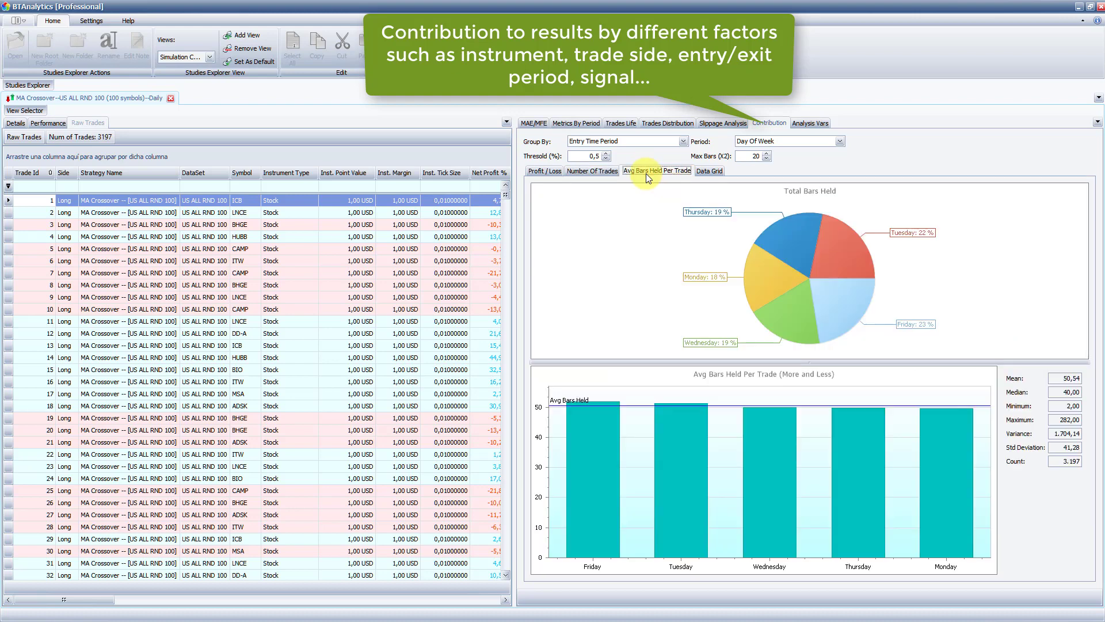
pyautogui.click(700, 171)
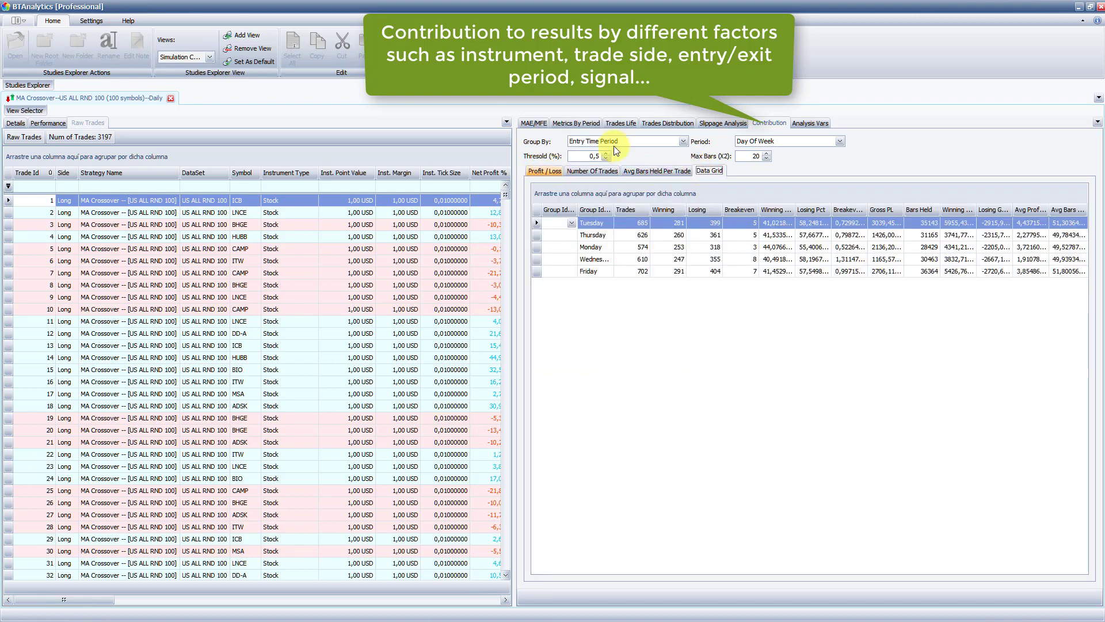
# Set the analysis variable filter on RSI(Close,5) before entry to GreaterThan 46,783.
pyautogui.click(803, 123)
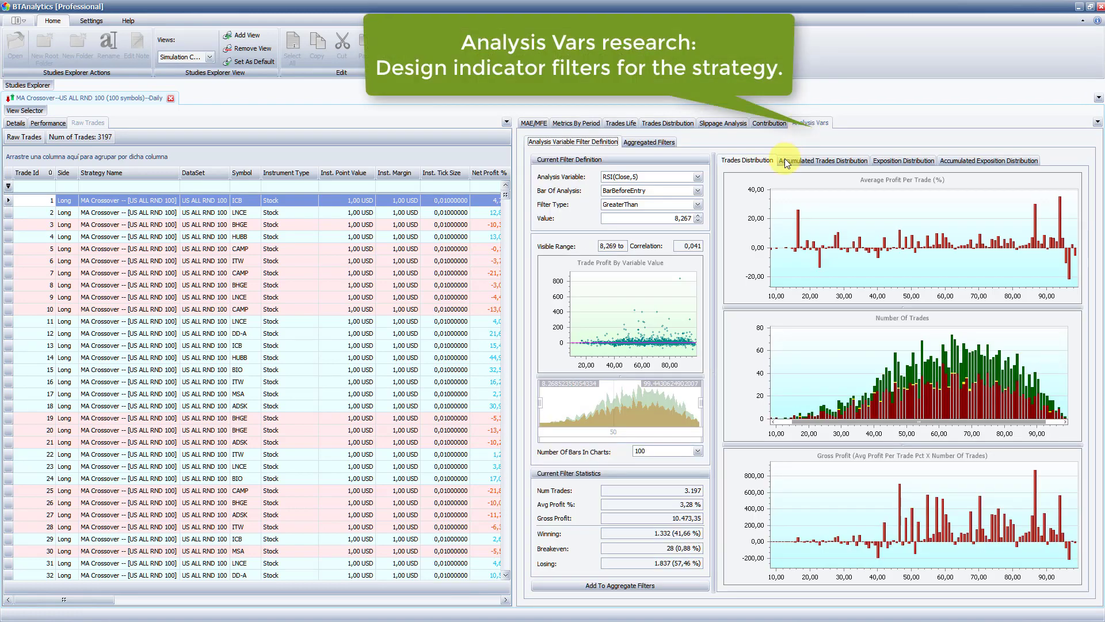
pyautogui.click(604, 202)
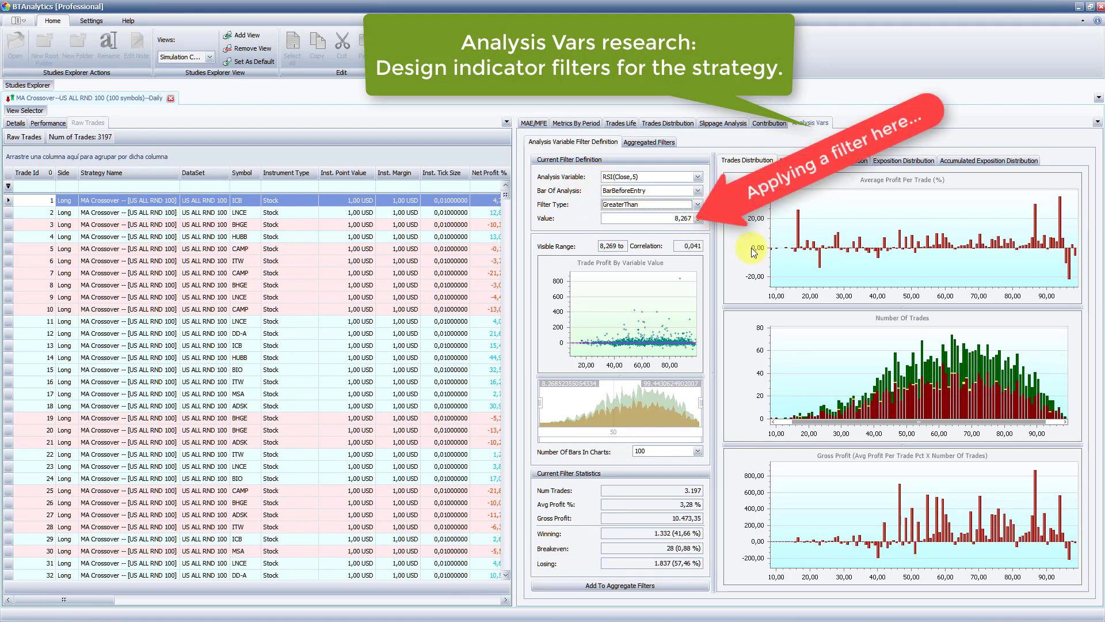
pyautogui.click(860, 241)
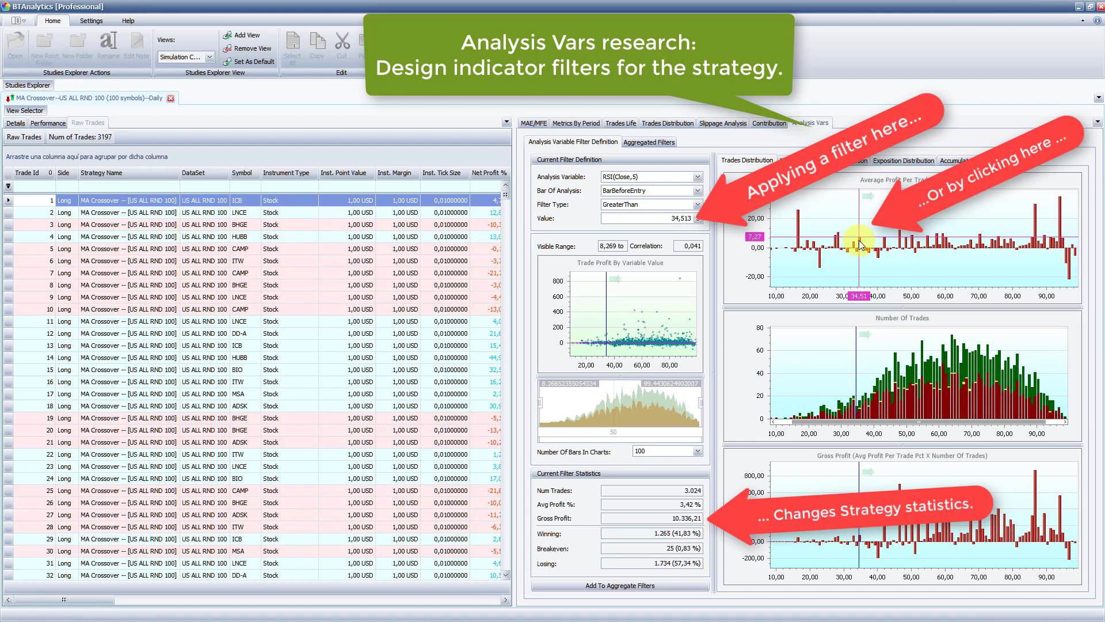
pyautogui.click(901, 238)
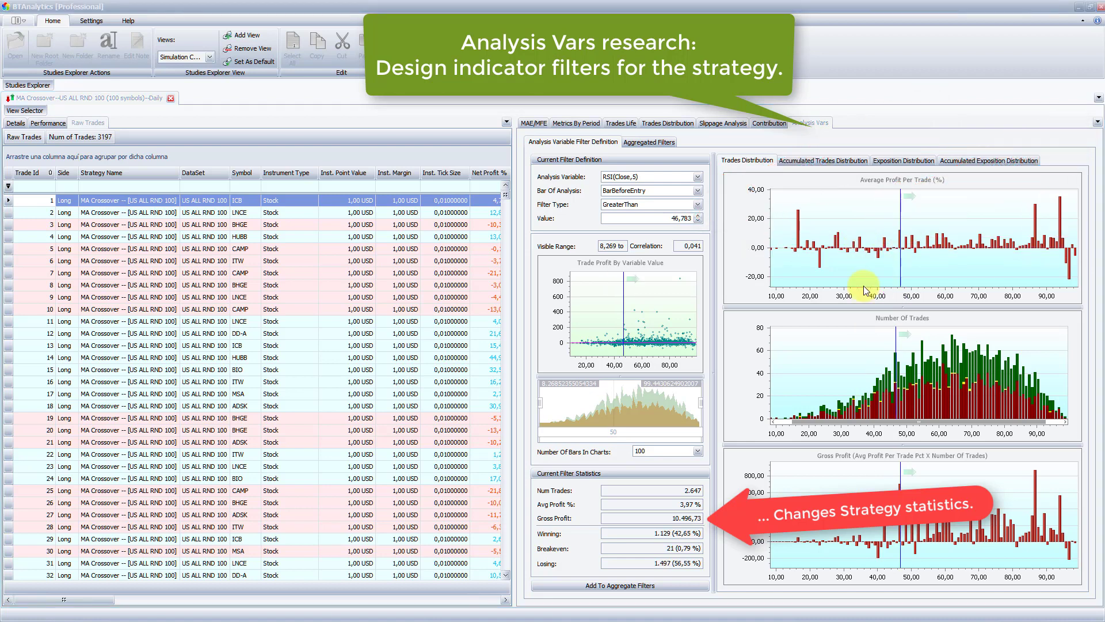
# Compare the RSI filter's accumulated trades, exposition and accumulated exposition distributions, and return to the trades distribution.
pyautogui.click(855, 163)
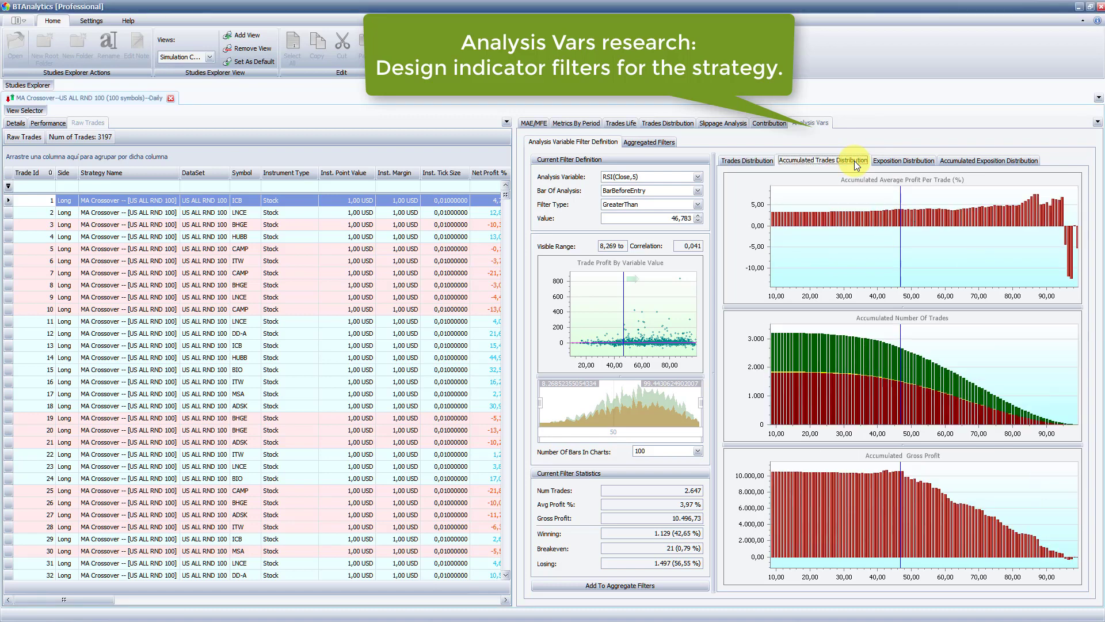
pyautogui.click(890, 161)
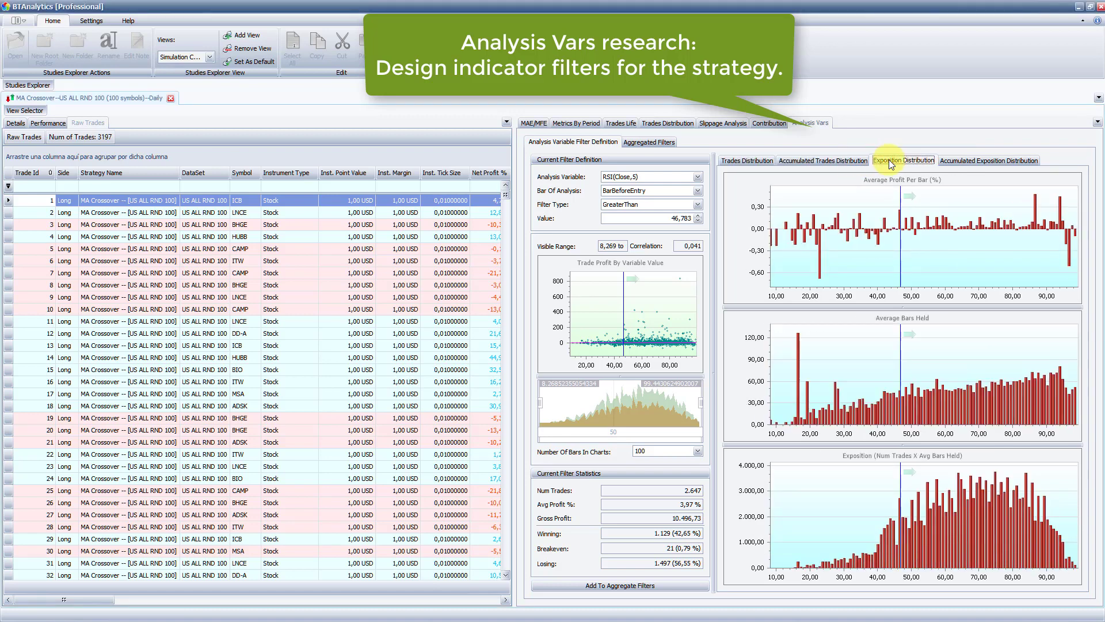
pyautogui.click(954, 161)
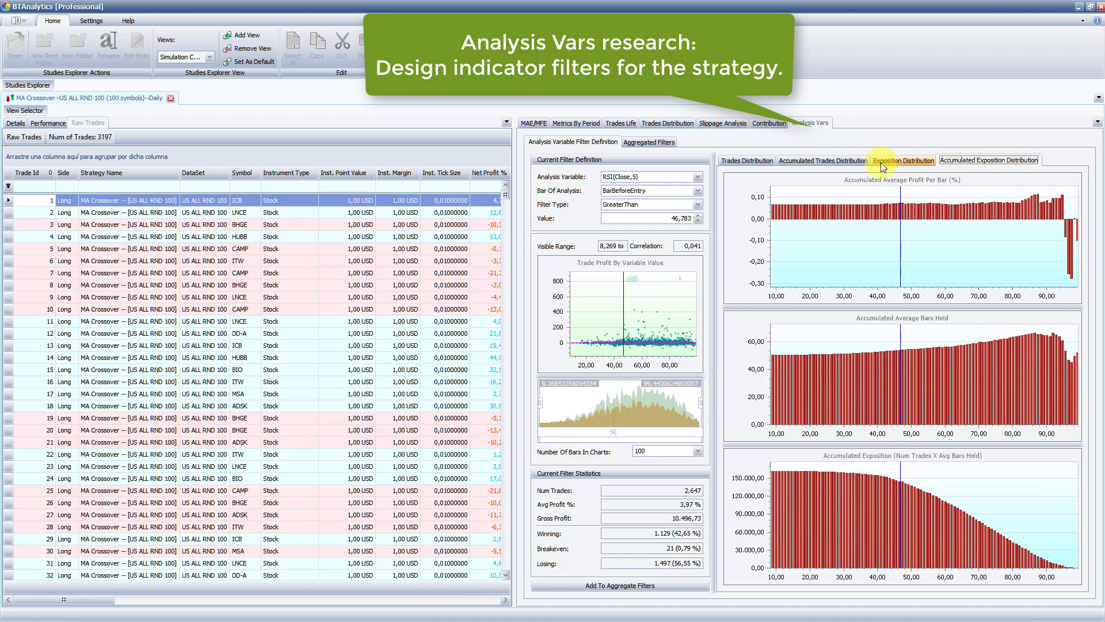
pyautogui.click(738, 164)
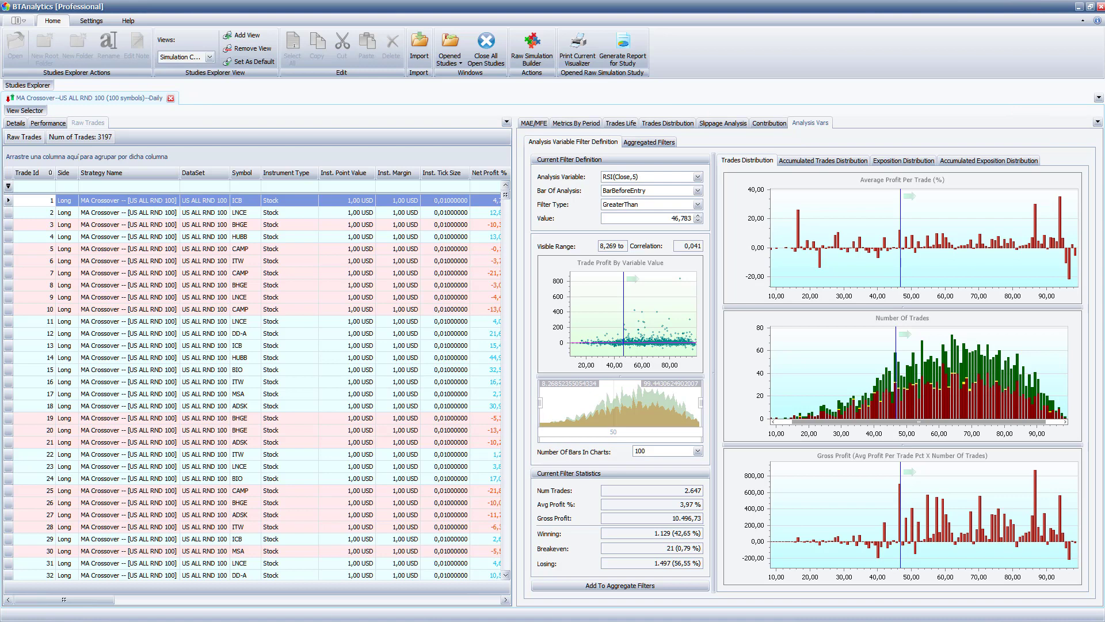
# Close the raw simulation study and open the MA Crossover--US ALL RND 100 (100 symbols)--Daily simulation from the studies explorer.
pyautogui.click(171, 99)
pyautogui.click(41, 85)
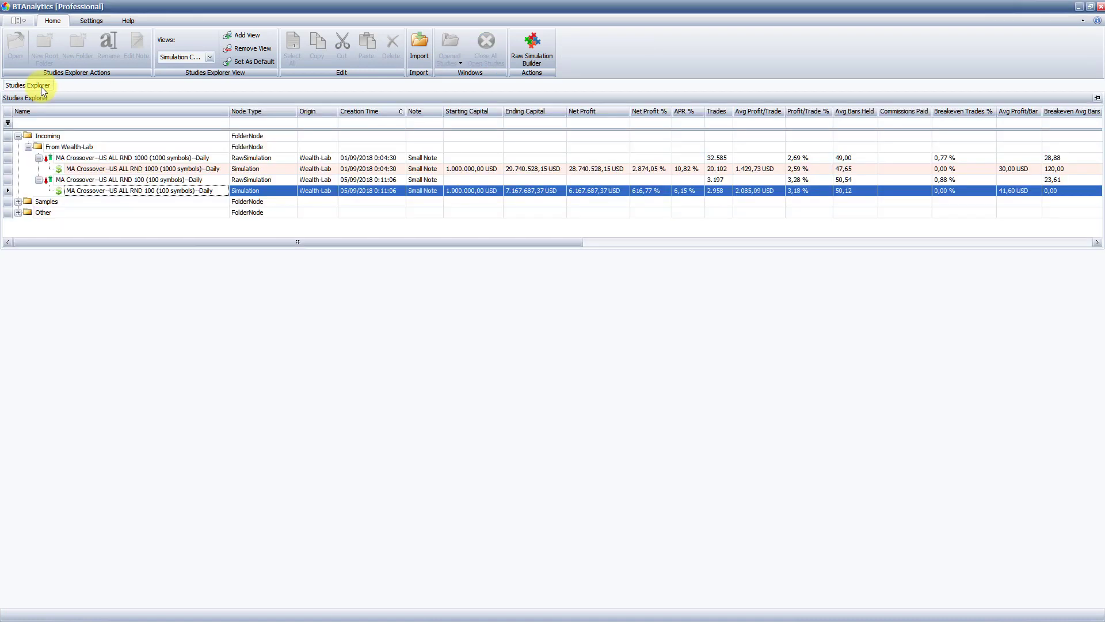
pyautogui.doubleClick(206, 192)
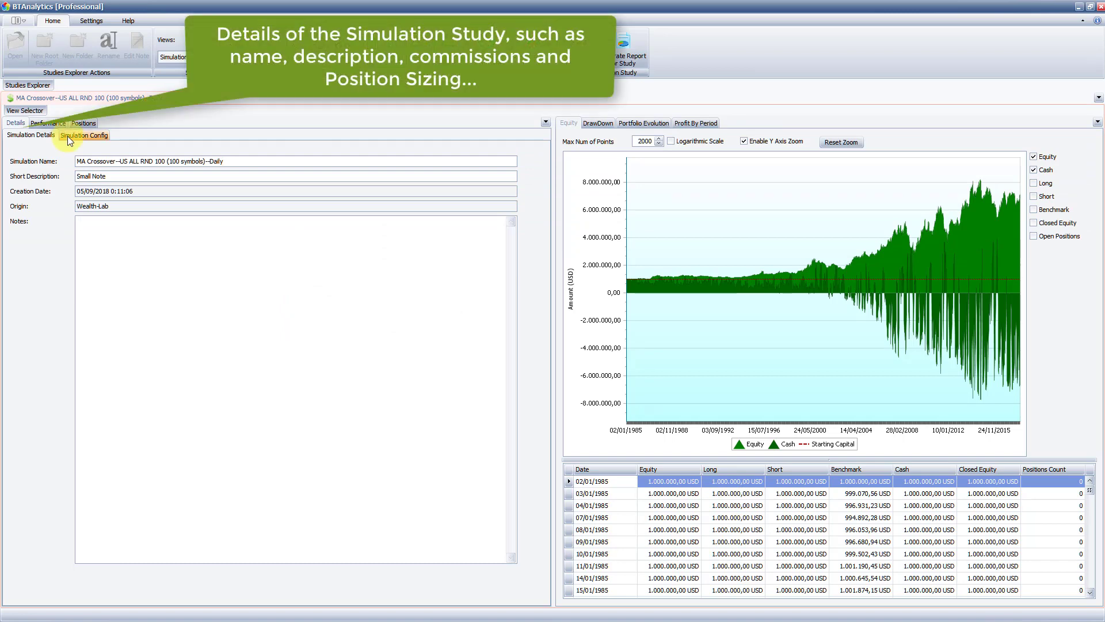
# Review the simulation's general configuration and position sizing, and its performance metrics and positions list.
pyautogui.click(82, 135)
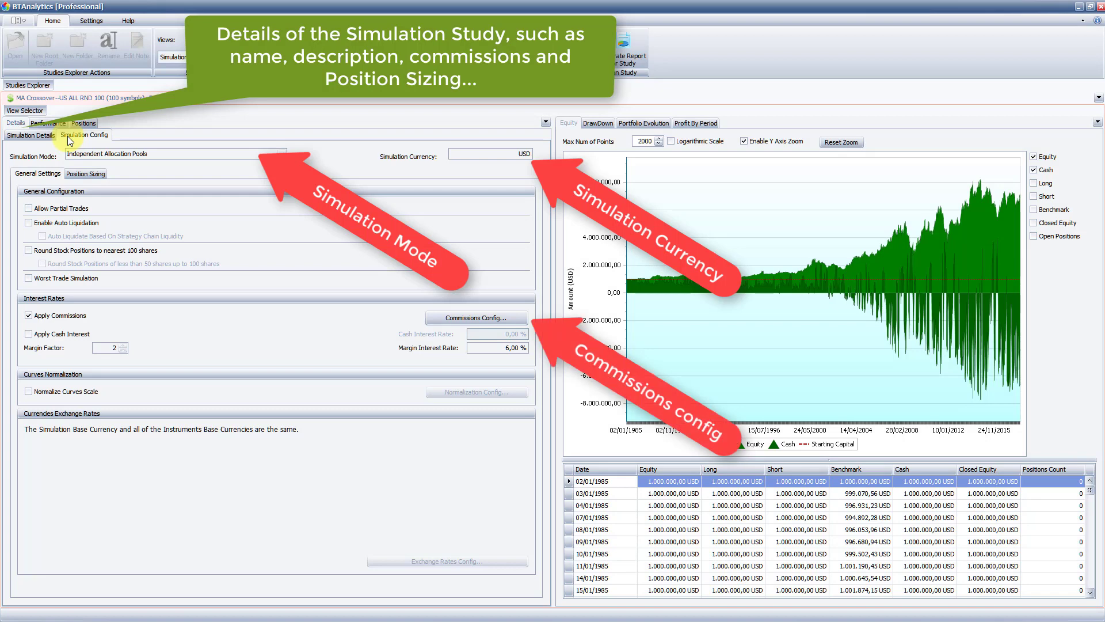
pyautogui.click(75, 174)
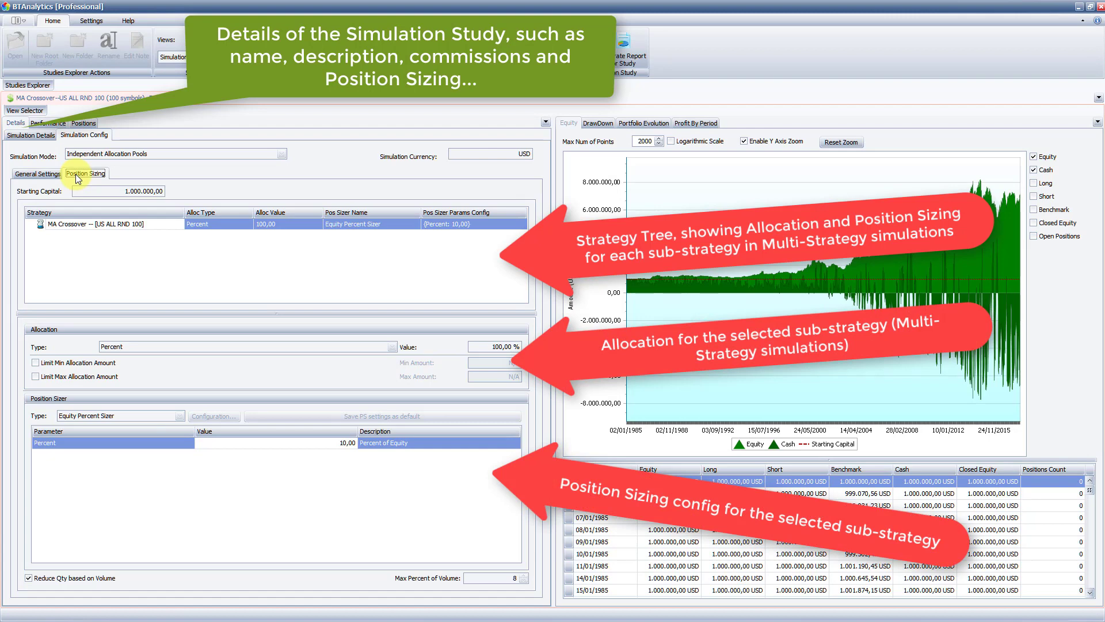
pyautogui.click(57, 126)
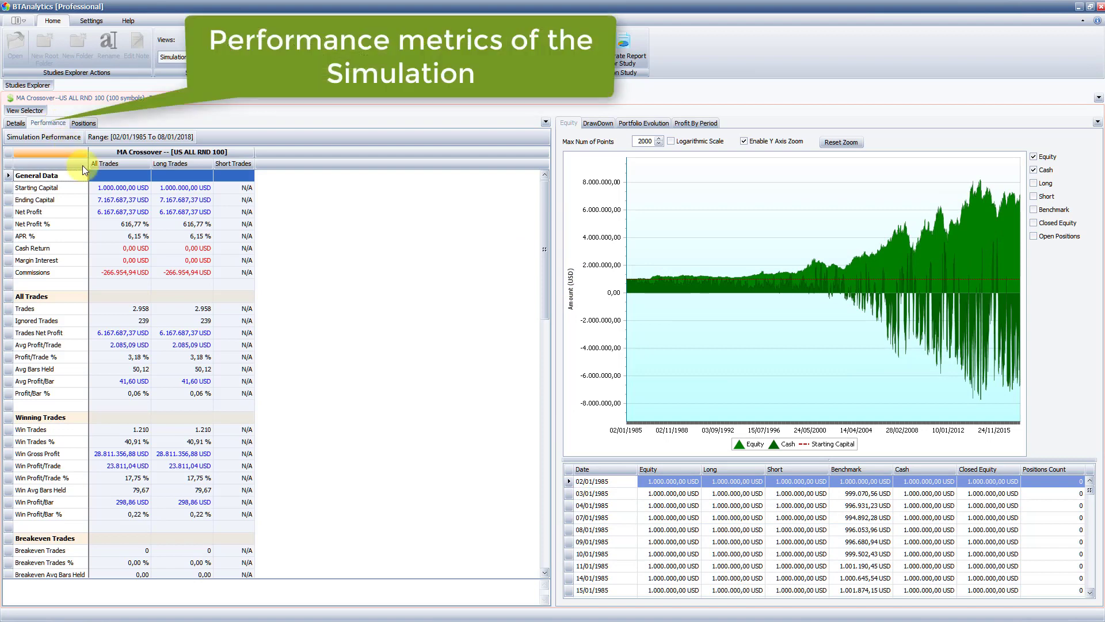
pyautogui.moveTo(543, 245)
pyautogui.mouseDown()
pyautogui.moveTo(533, 515)
pyautogui.moveTo(540, 227)
pyautogui.mouseUp()
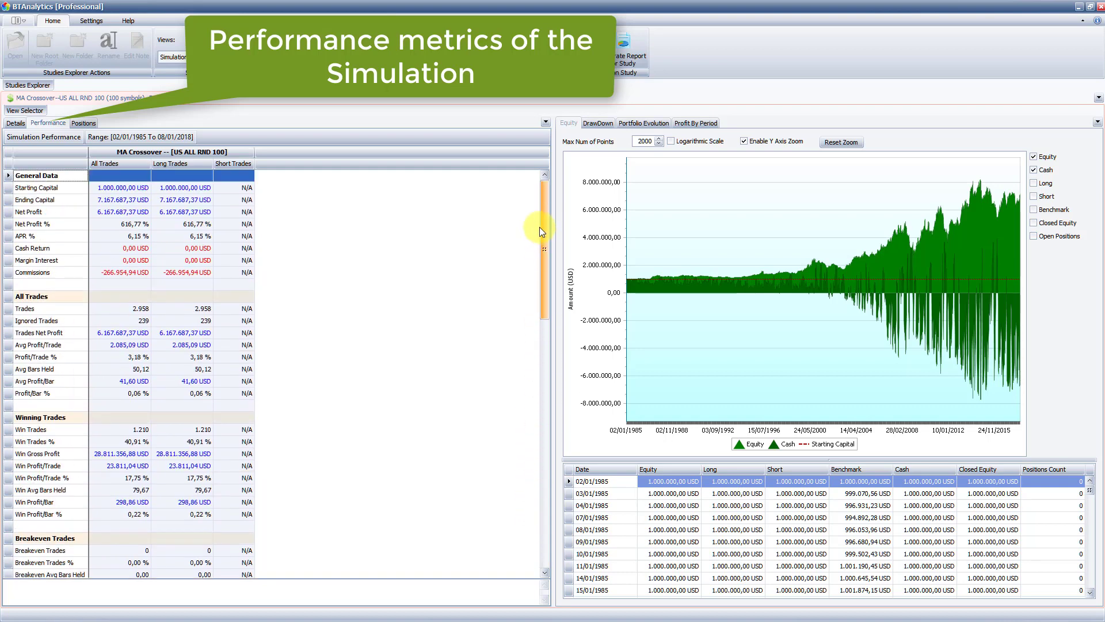
pyautogui.click(83, 122)
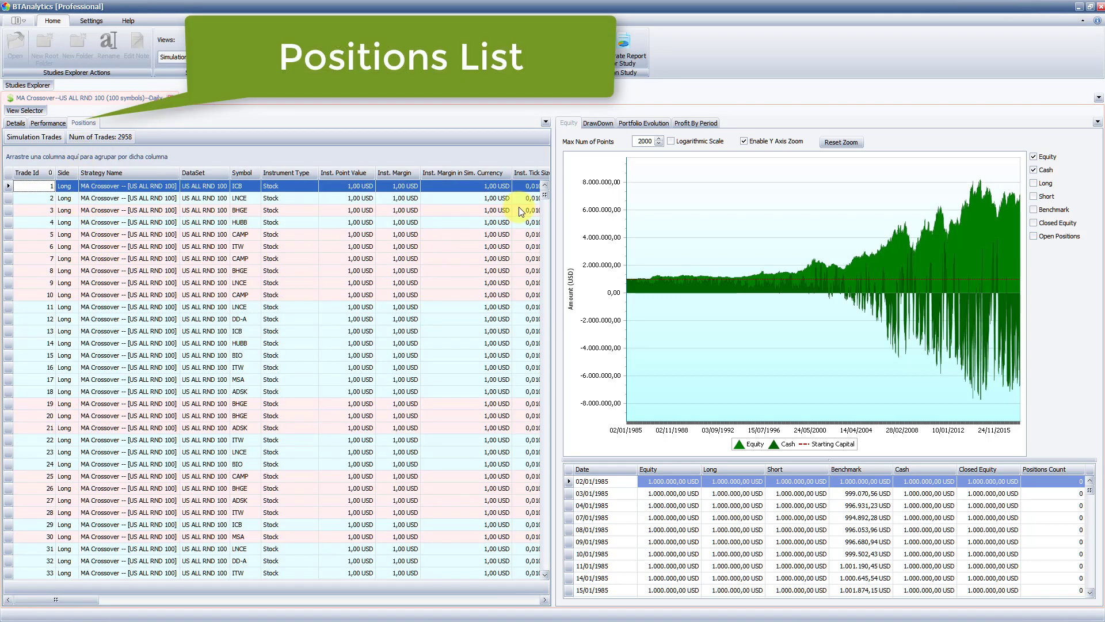
# Inspect the equity data at 01/10/1990 and mark 07/10/2010 in the drawdown charts.
pyautogui.click(573, 124)
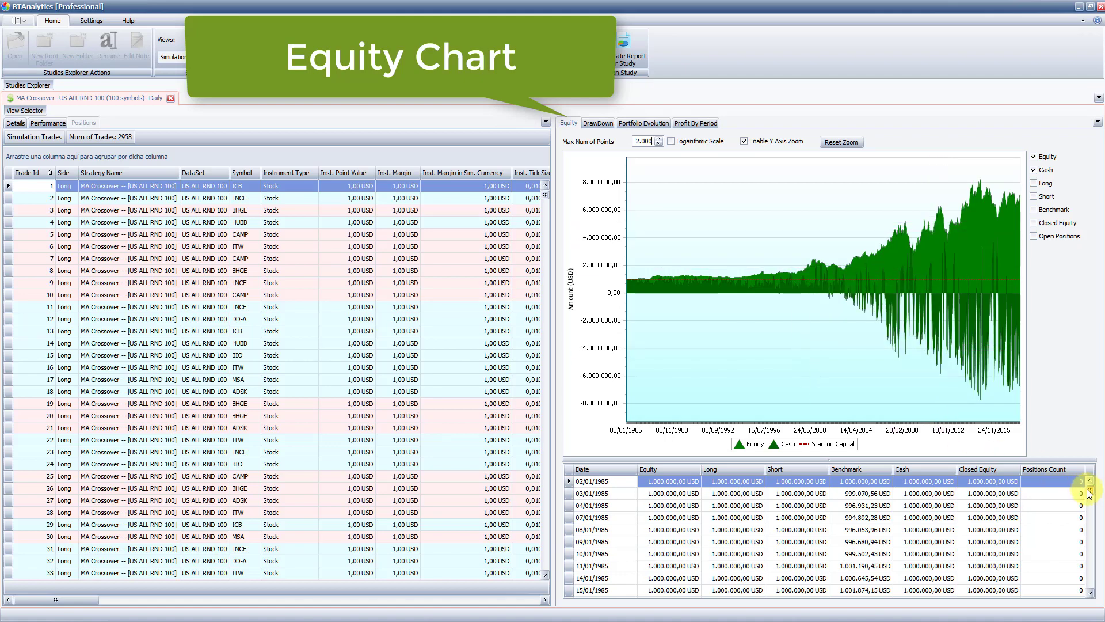
pyautogui.moveTo(1090, 493); pyautogui.dragTo(1090, 506)
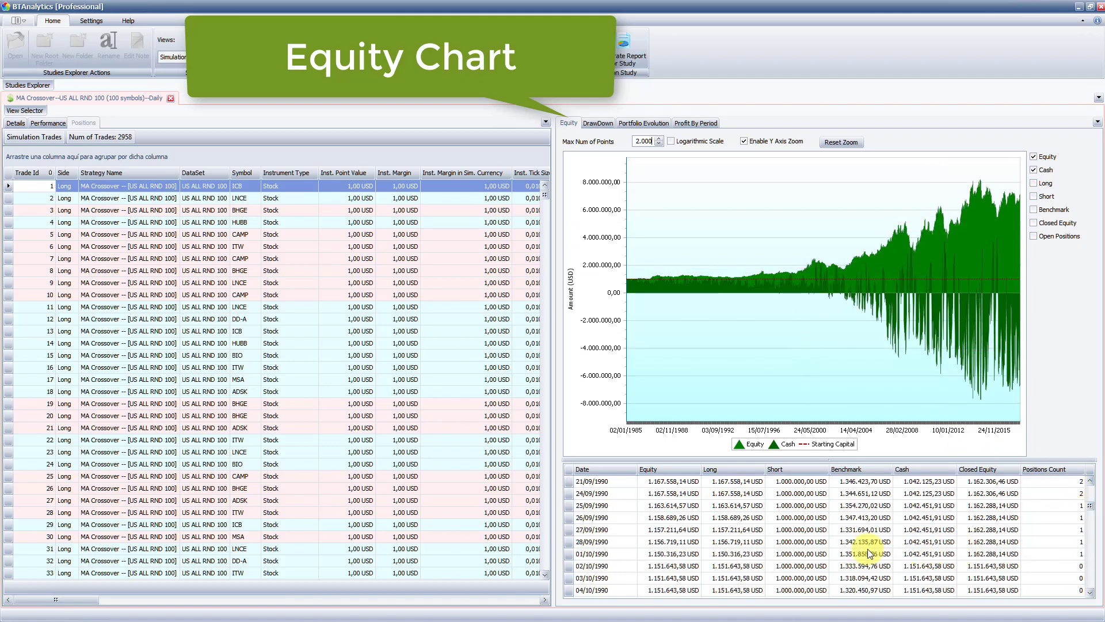
pyautogui.click(869, 552)
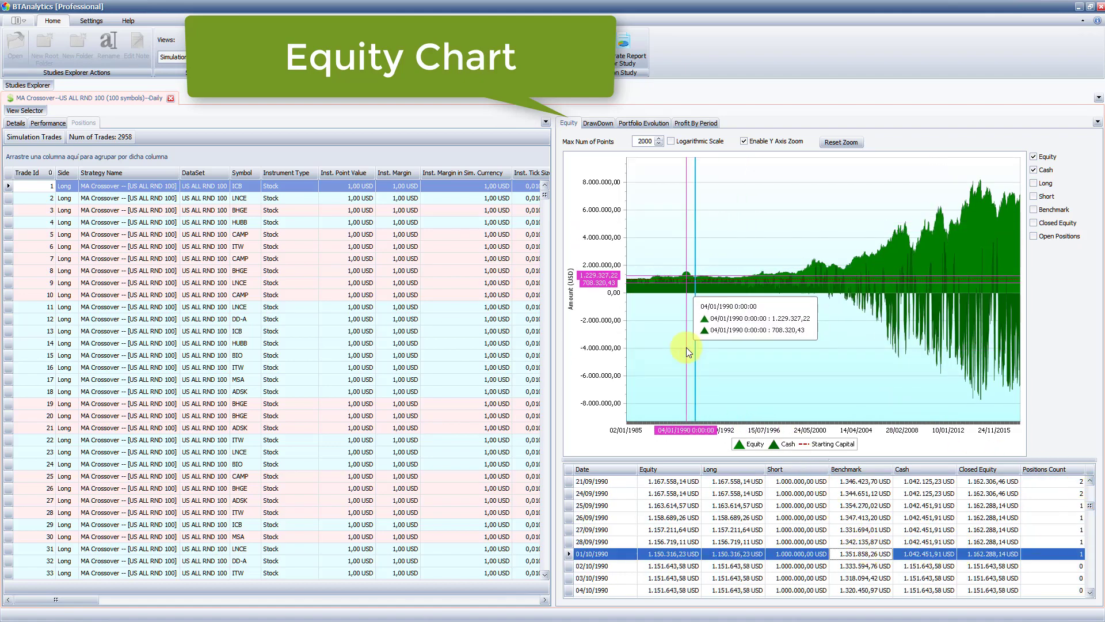
pyautogui.click(610, 123)
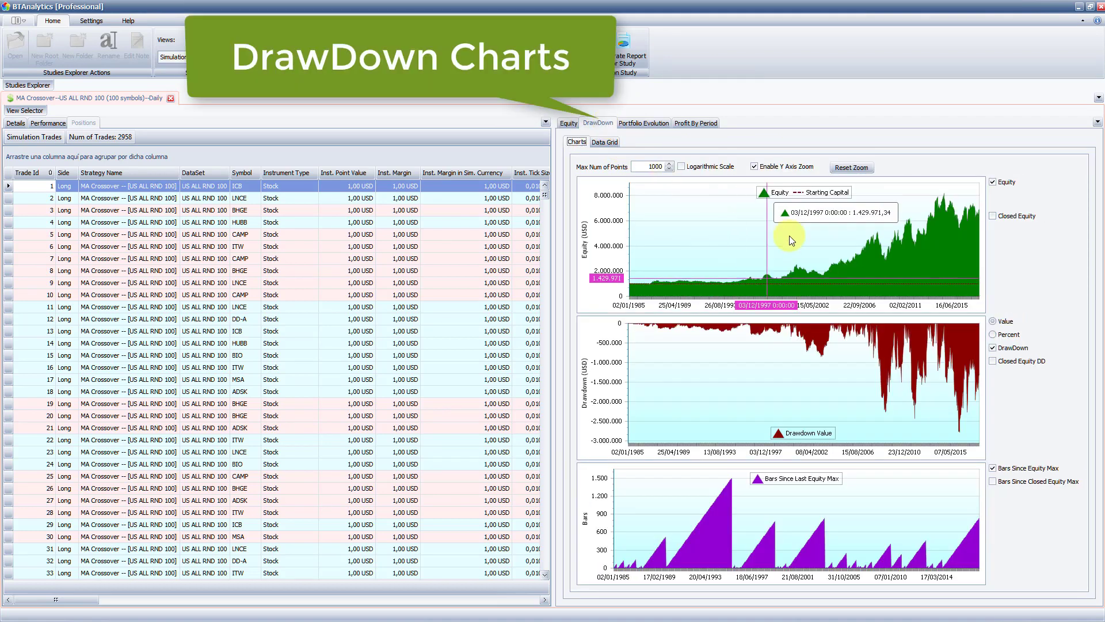
pyautogui.click(903, 245)
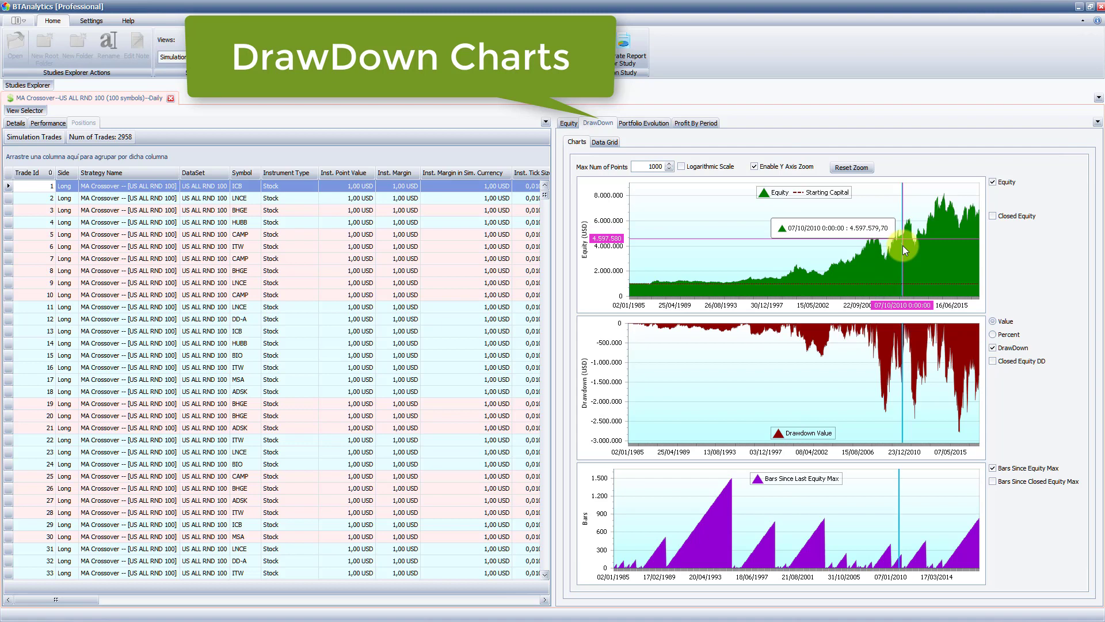
# Inspect the portfolio evolution on 23/05/1989 through its performance, opening and closing positions, and active positions at EOD.
pyautogui.click(627, 125)
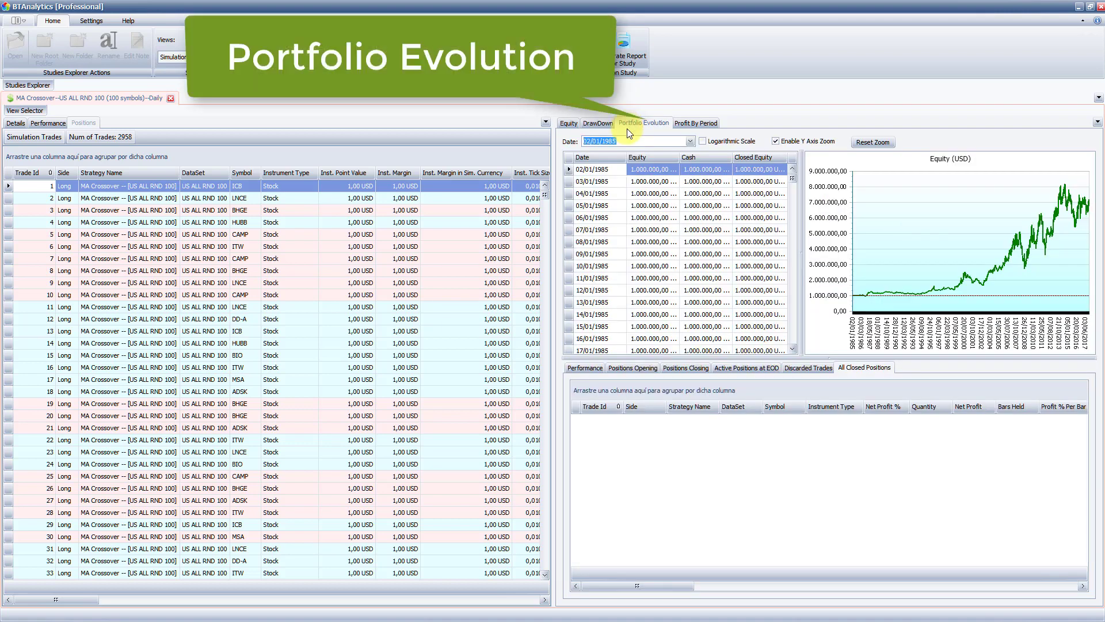
pyautogui.moveTo(793, 178); pyautogui.dragTo(793, 199)
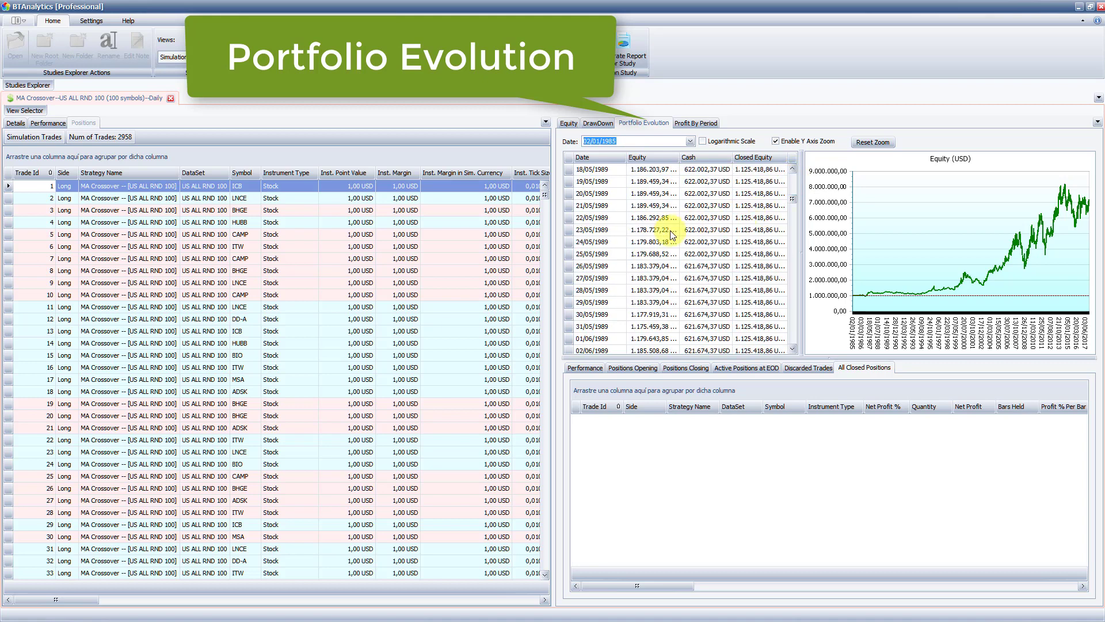
pyautogui.click(668, 236)
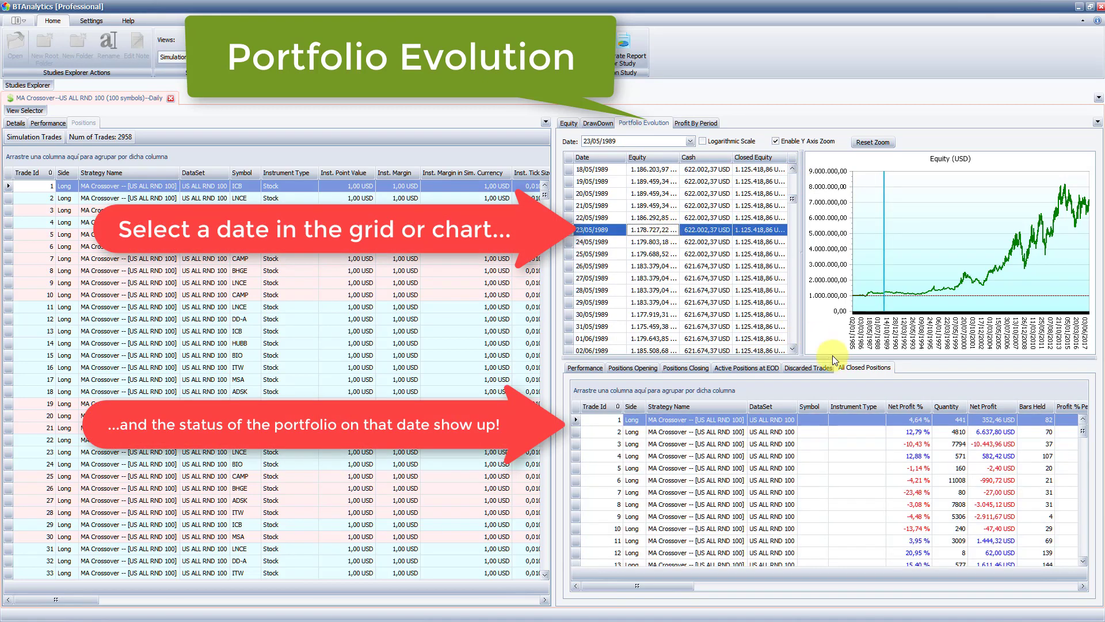
pyautogui.click(590, 369)
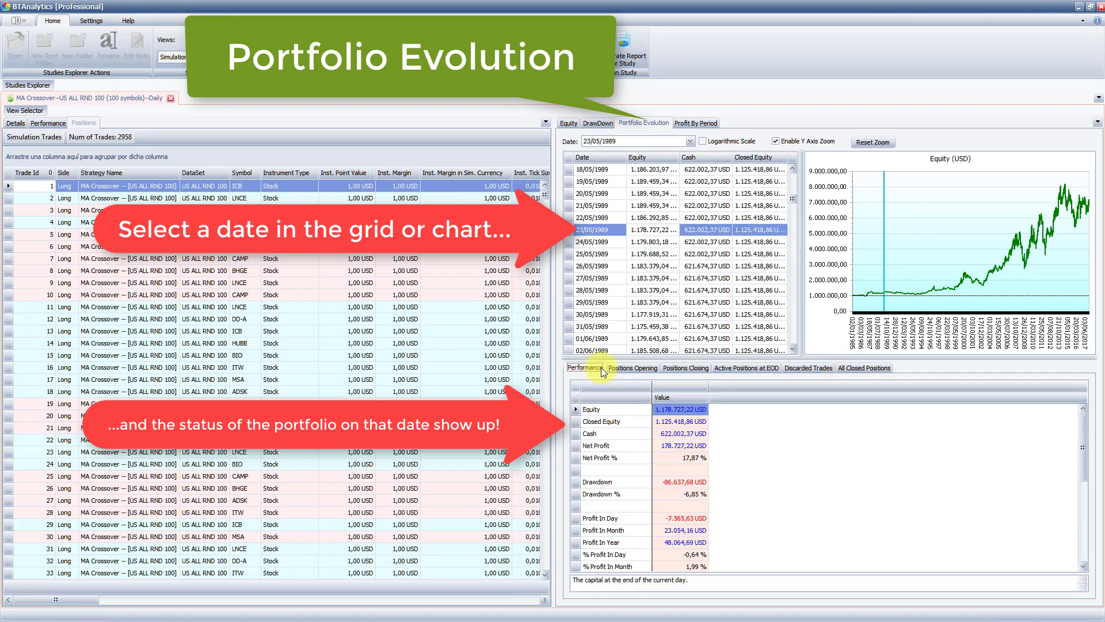
pyautogui.click(622, 371)
pyautogui.click(674, 370)
pyautogui.click(720, 369)
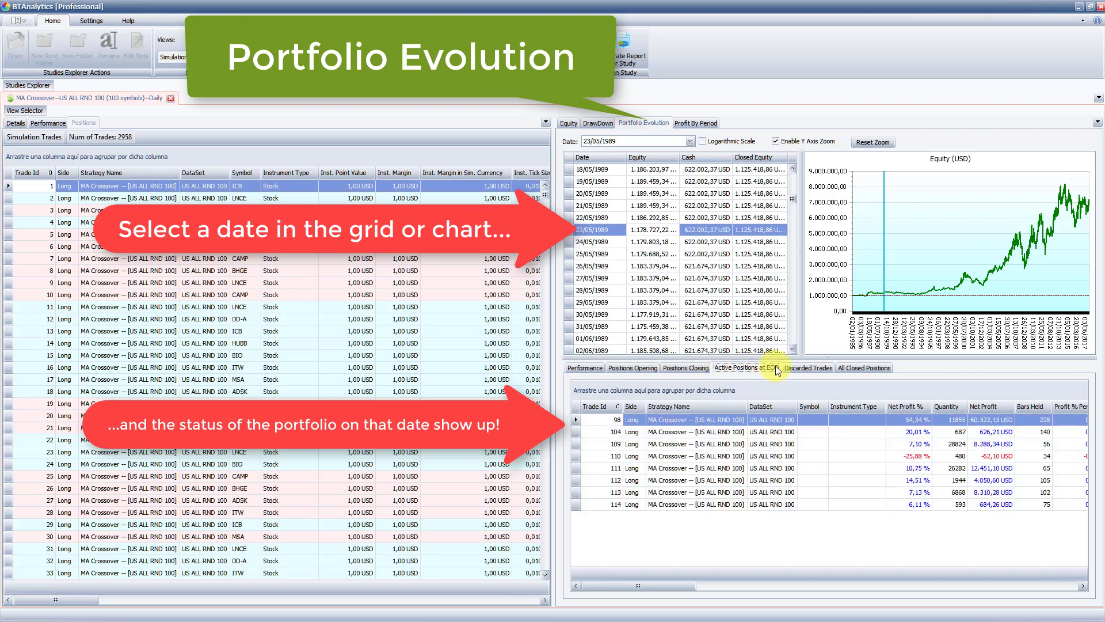
# Review the portfolio's discarded trades and all closed positions, and select 11/03/1991 in the portfolio evolution equity chart.
pyautogui.click(805, 369)
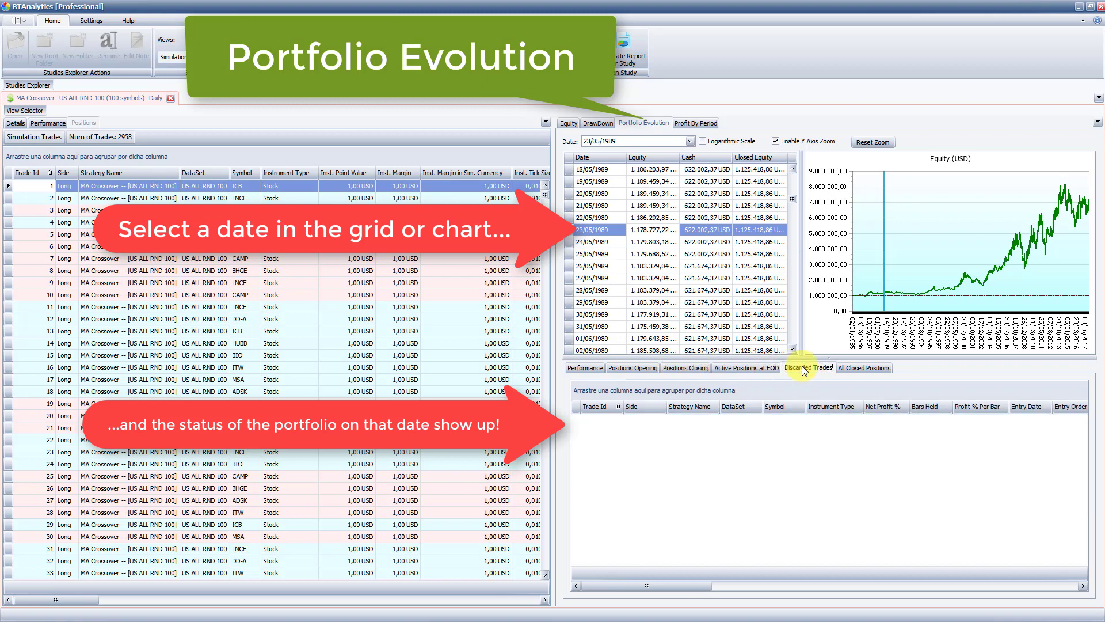
pyautogui.click(843, 371)
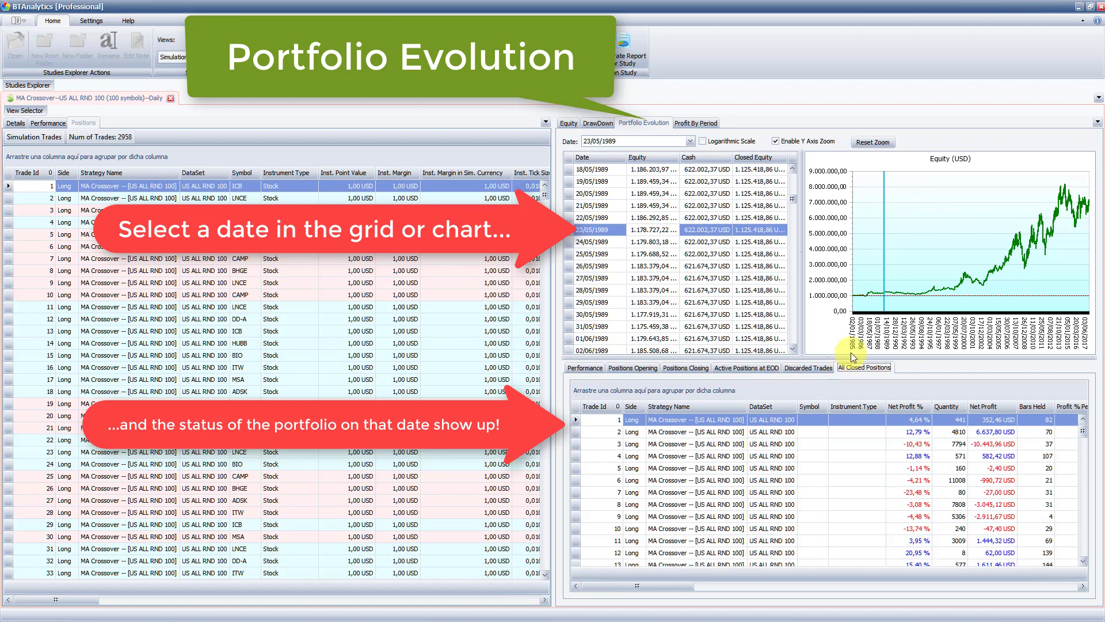
pyautogui.click(895, 285)
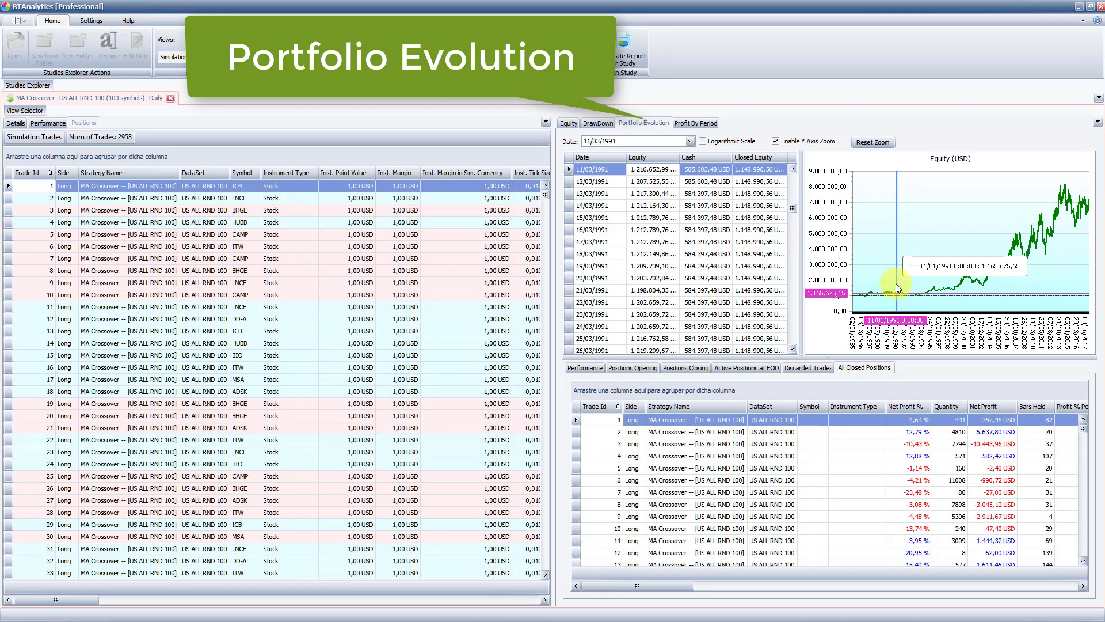
# Examine the profit by period as weekly equity percentages, with the distribution chart's maximum bars set to 100.
pyautogui.click(703, 124)
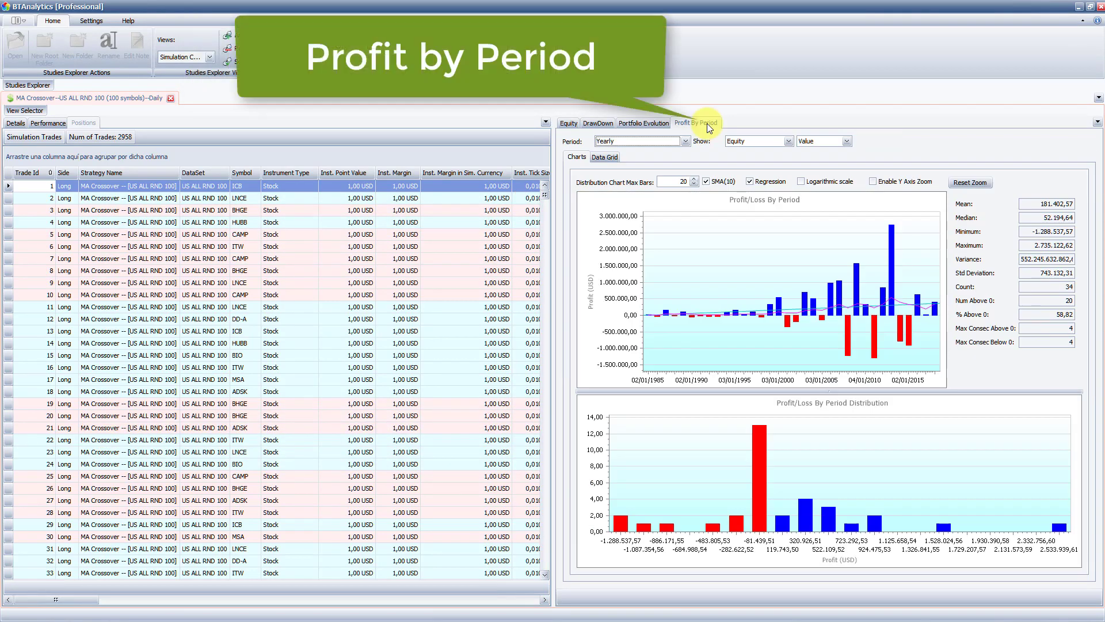
pyautogui.click(847, 142)
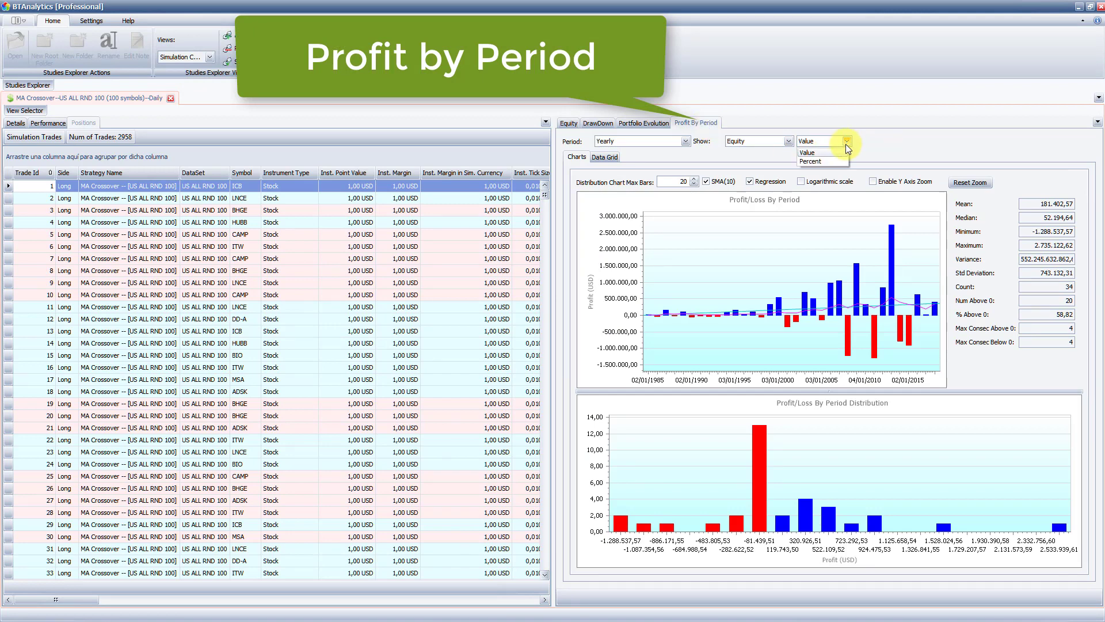
pyautogui.click(841, 161)
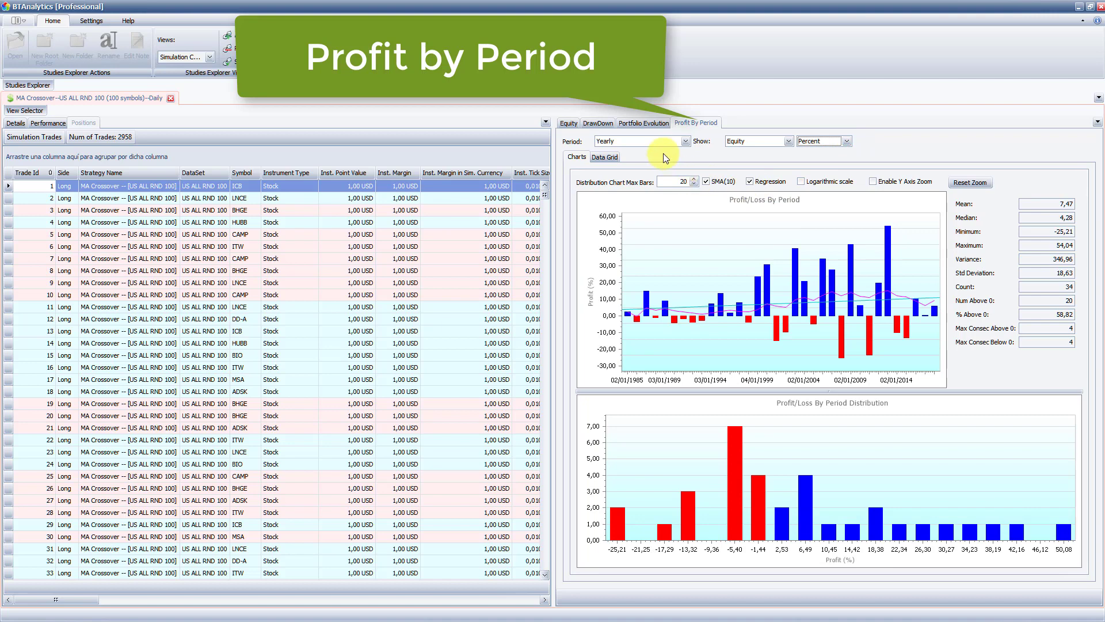
pyautogui.click(685, 142)
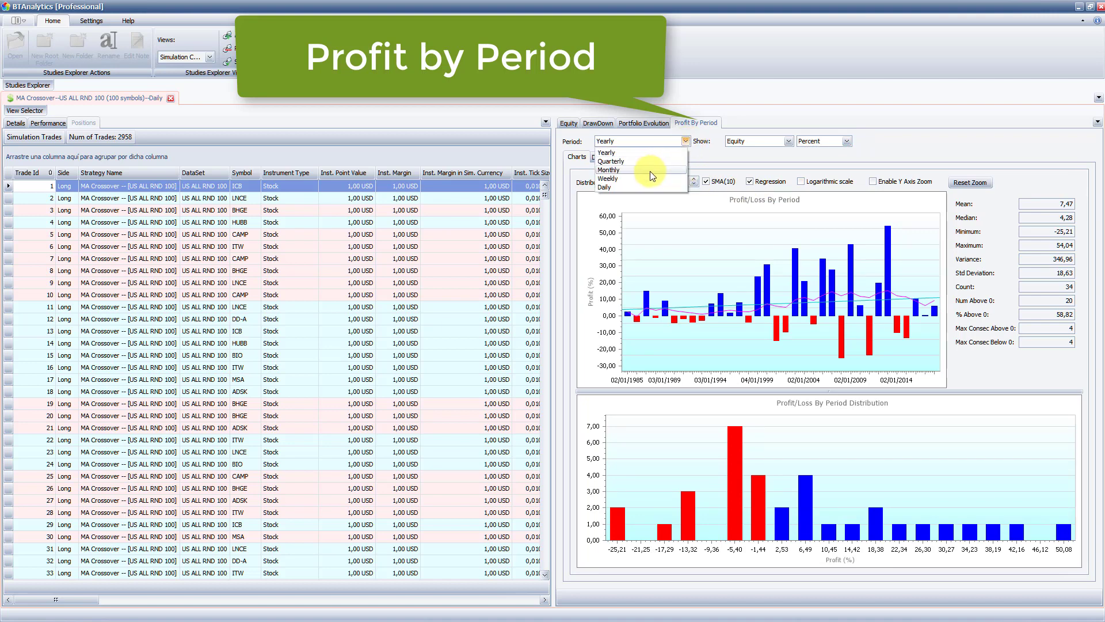
pyautogui.click(649, 175)
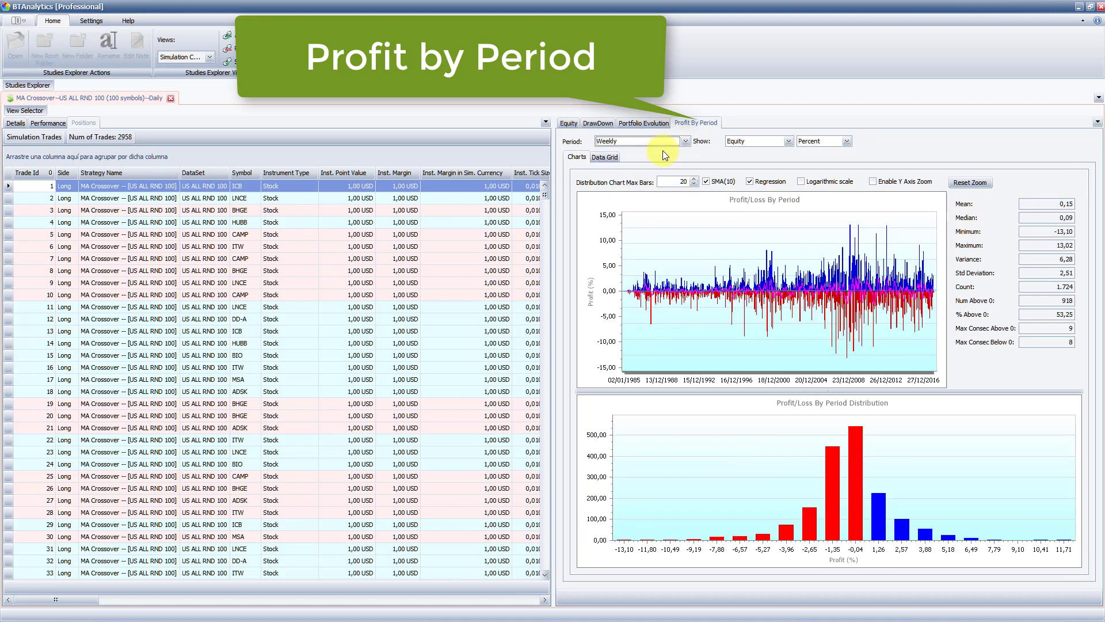
pyautogui.click(693, 179)
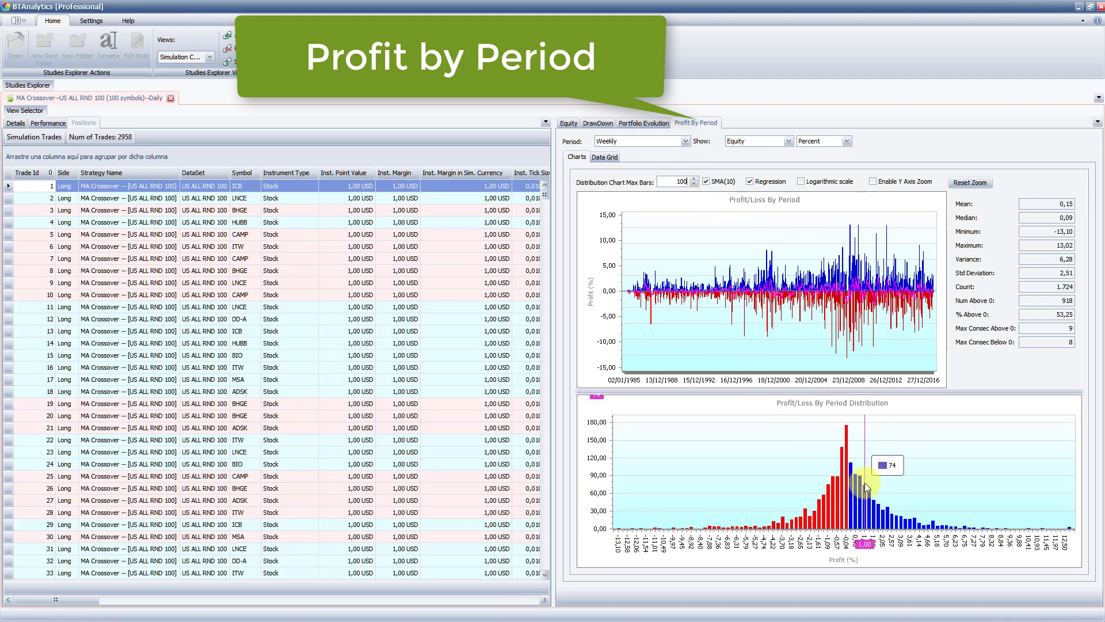
# Close the open study and start a new child simulation named Simulation 2 from the MA Crossover--US ALL RND 100 raw simulation.
pyautogui.click(170, 101)
pyautogui.click(50, 84)
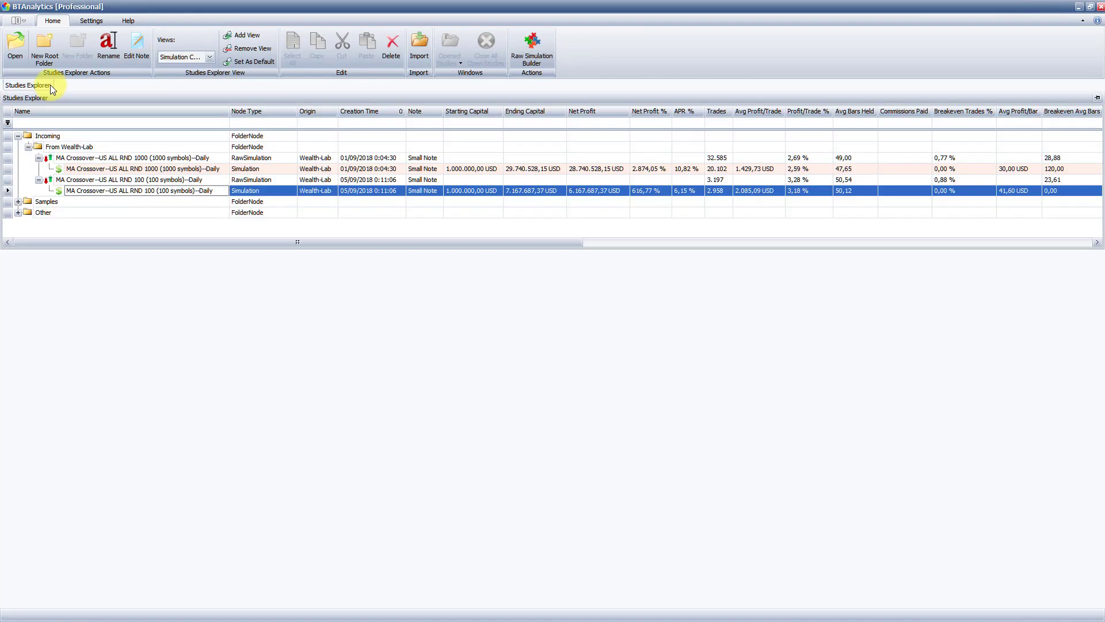
pyautogui.click(74, 179)
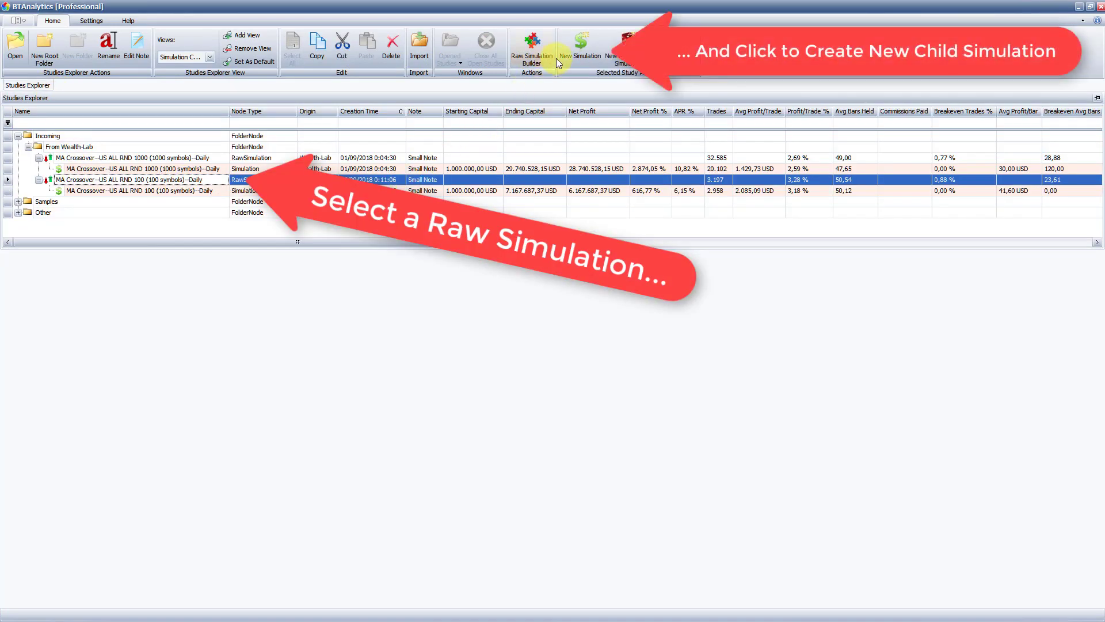
pyautogui.click(578, 46)
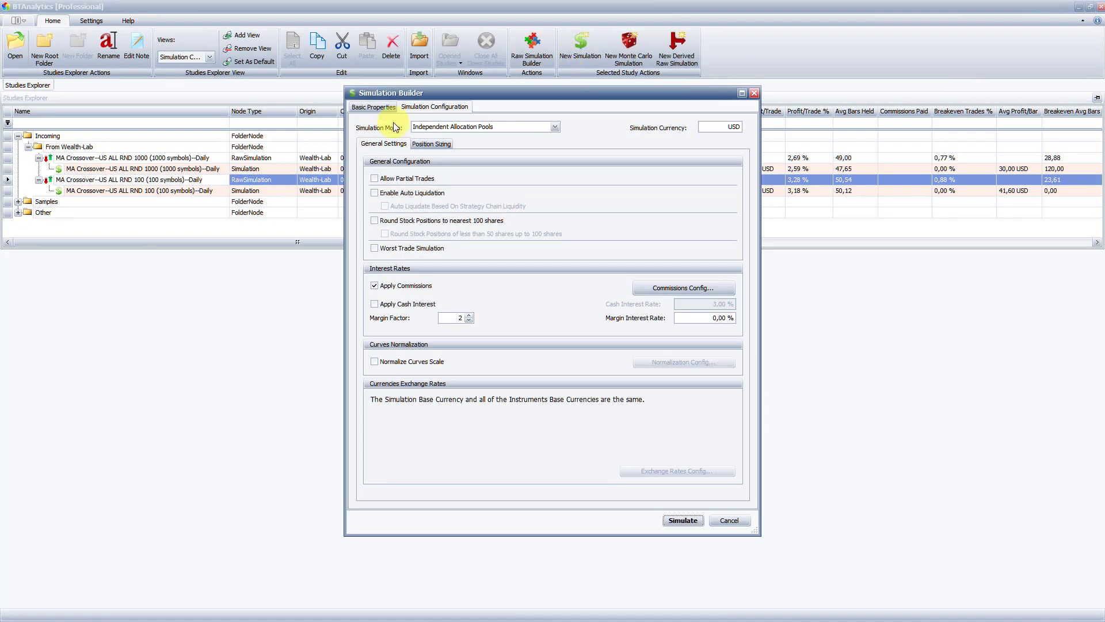
pyautogui.click(375, 107)
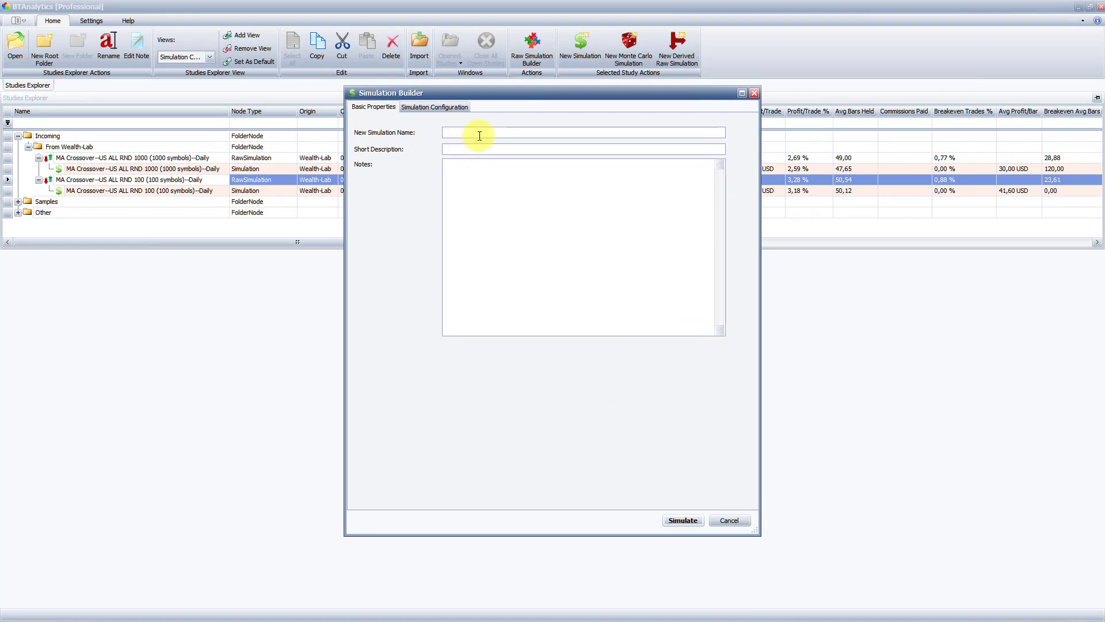
pyautogui.write('Simulation 2')
# Set the Equity Percent Sizer to 15 percent, reduce quantity based on volume with a maximum of 5 percent, and run the simulation.
pyautogui.click(465, 108)
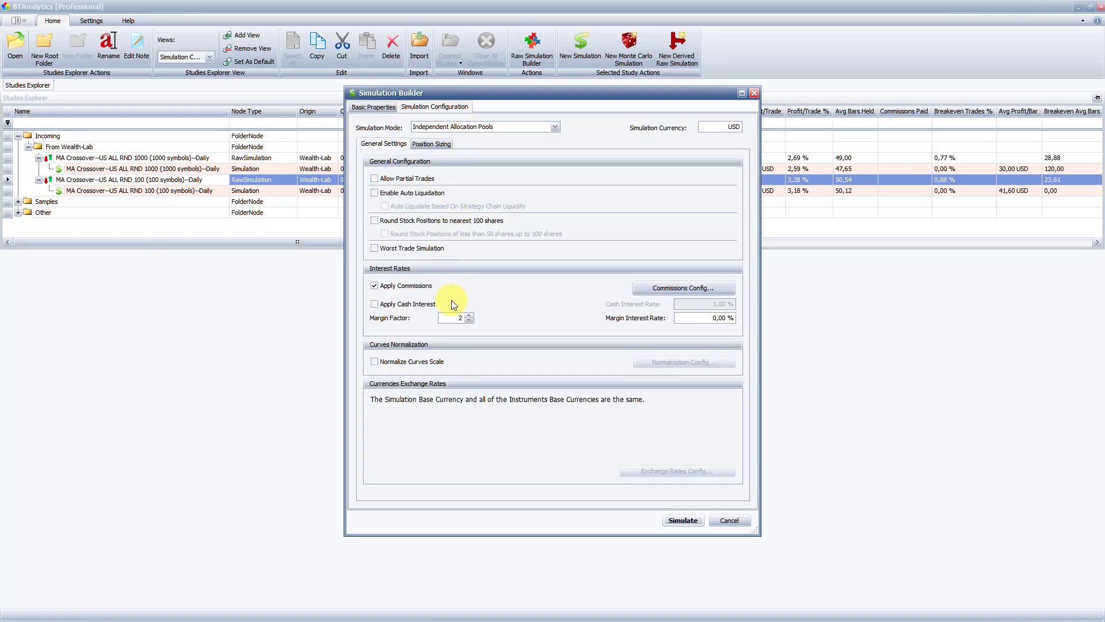
pyautogui.click(437, 146)
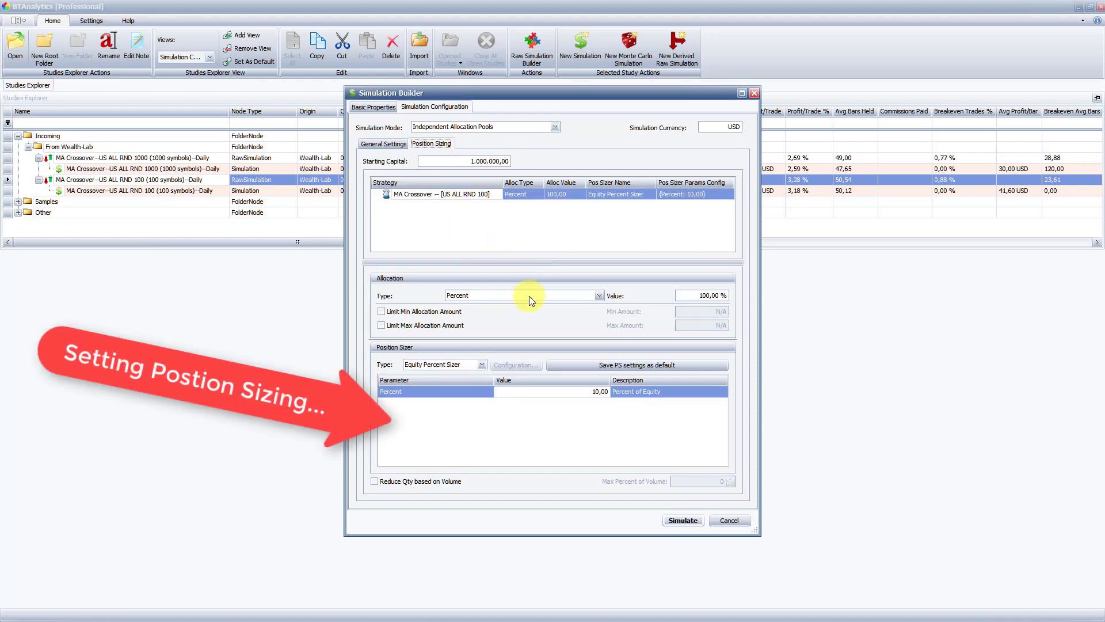
pyautogui.click(592, 391)
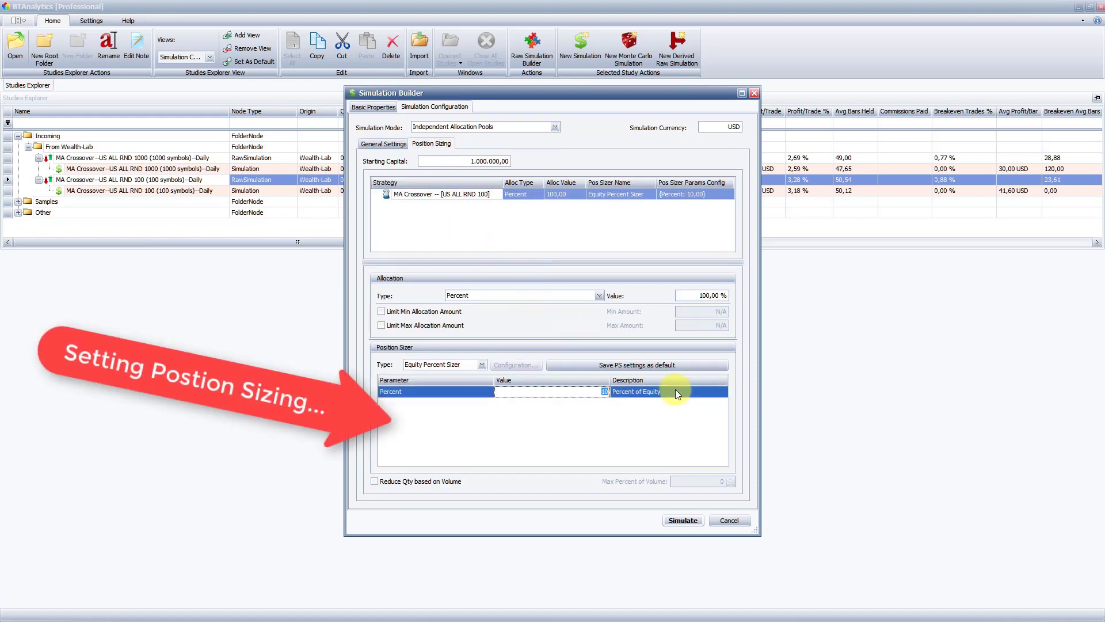
pyautogui.write('15')
pyautogui.click(420, 482)
pyautogui.click(704, 484)
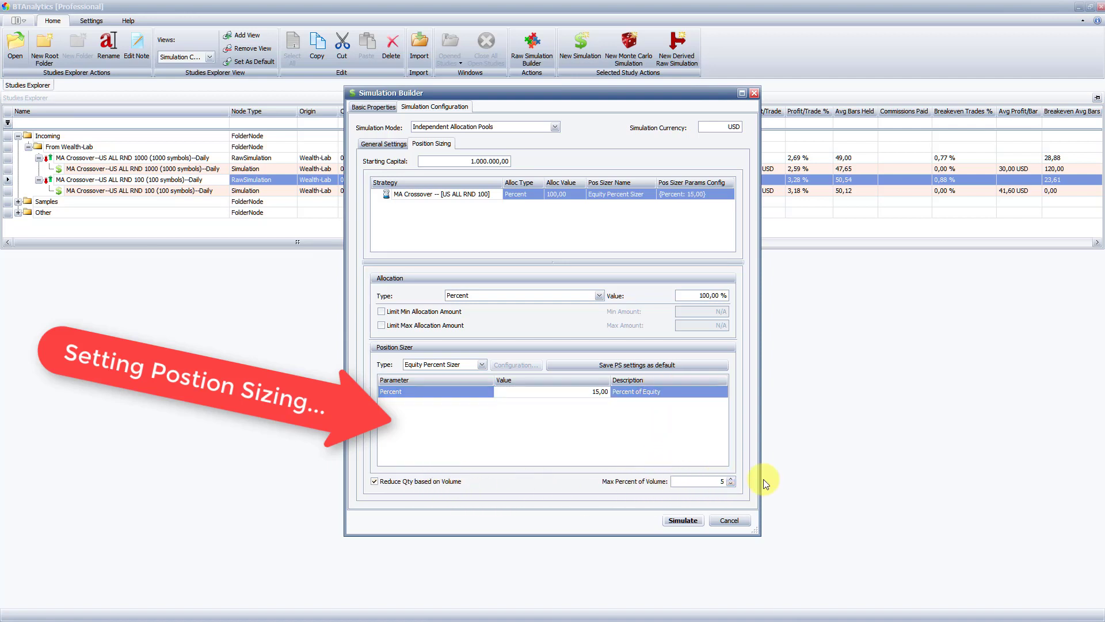
pyautogui.click(699, 521)
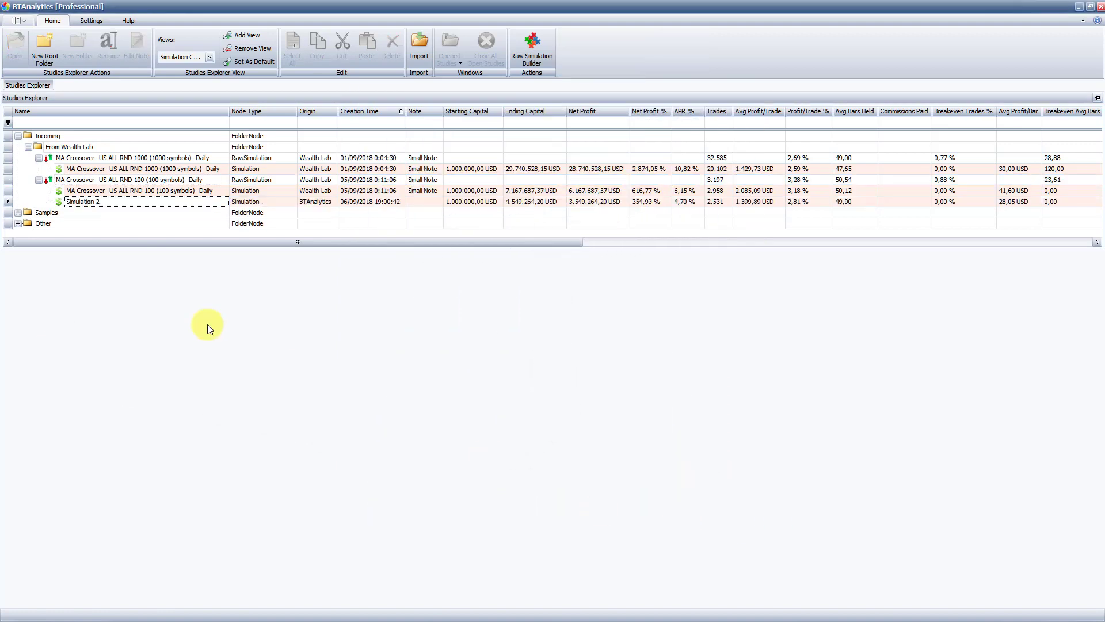
# Open the Simulation 2 study to view its details and equity chart, and close it.
pyautogui.doubleClick(93, 202)
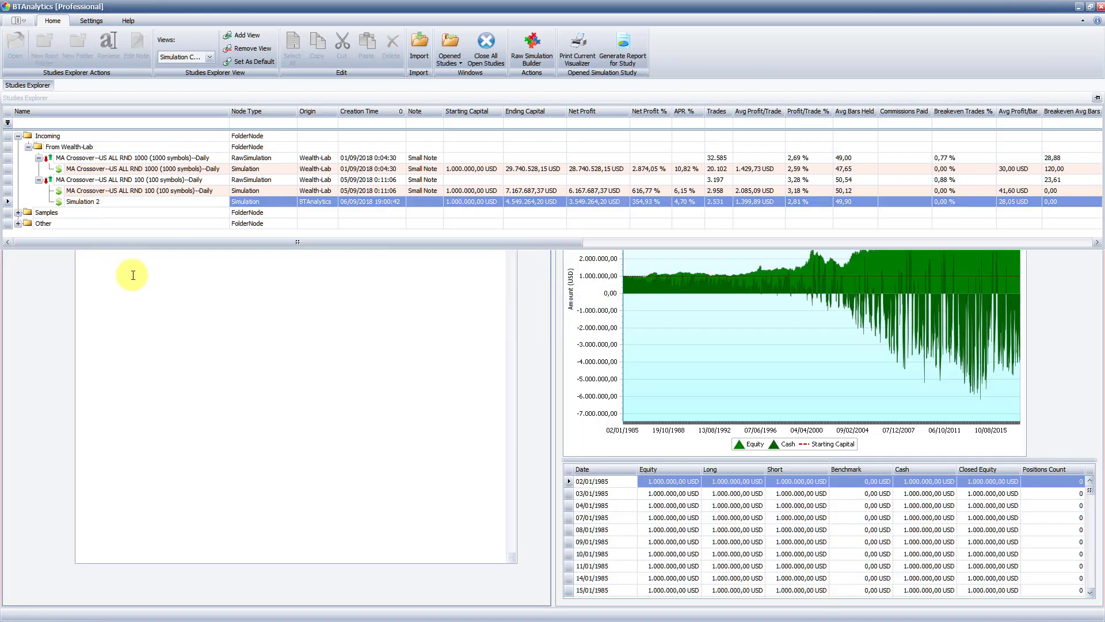
pyautogui.click(129, 274)
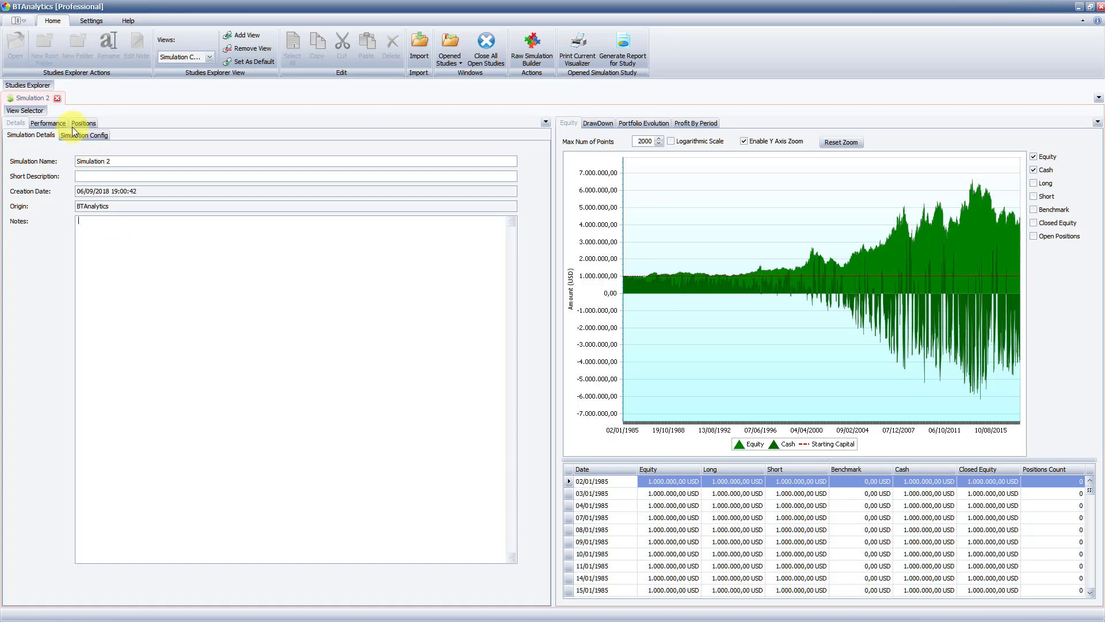
pyautogui.click(57, 98)
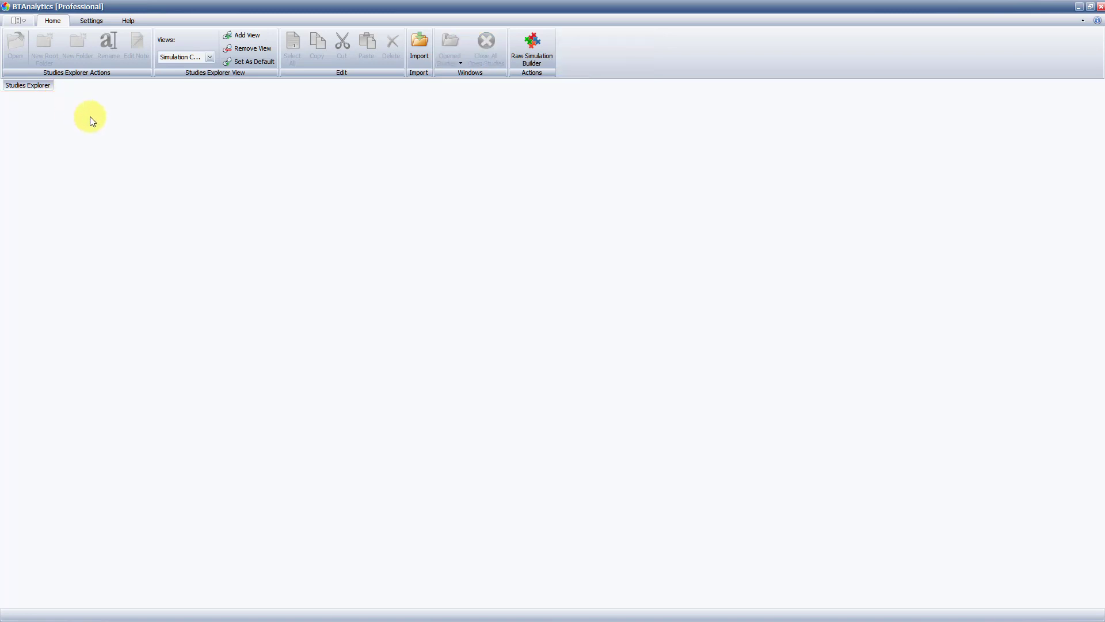
# Start a new derived raw simulation from the MA Crossover--US ALL RND 100 raw simulation using the Analysis Variables Filter derivation.
pyautogui.moveTo(43, 85)
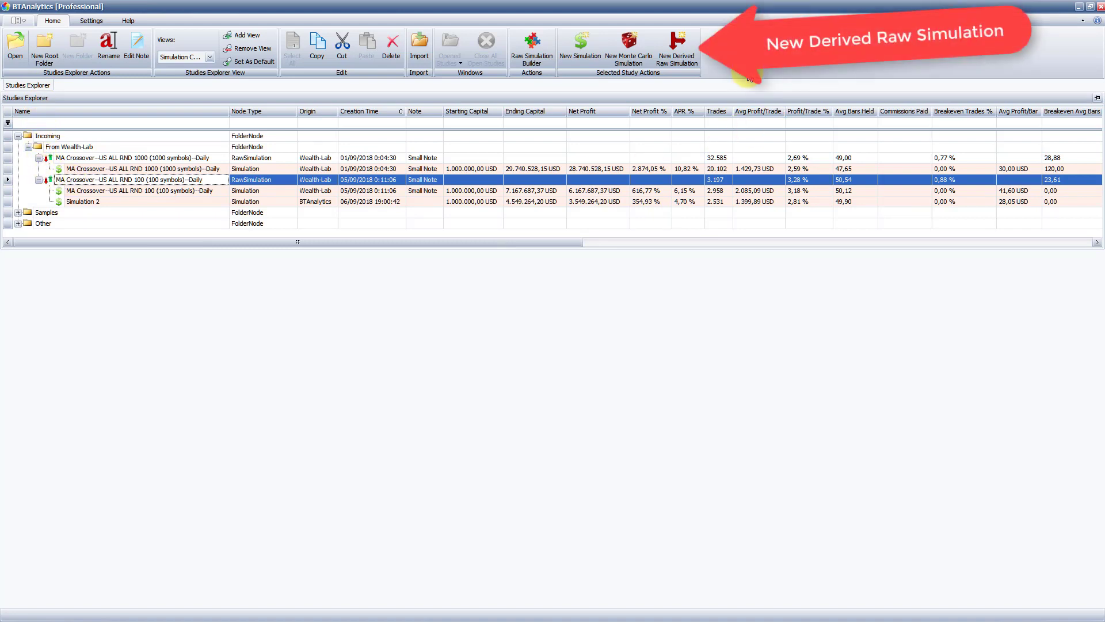
pyautogui.click(675, 43)
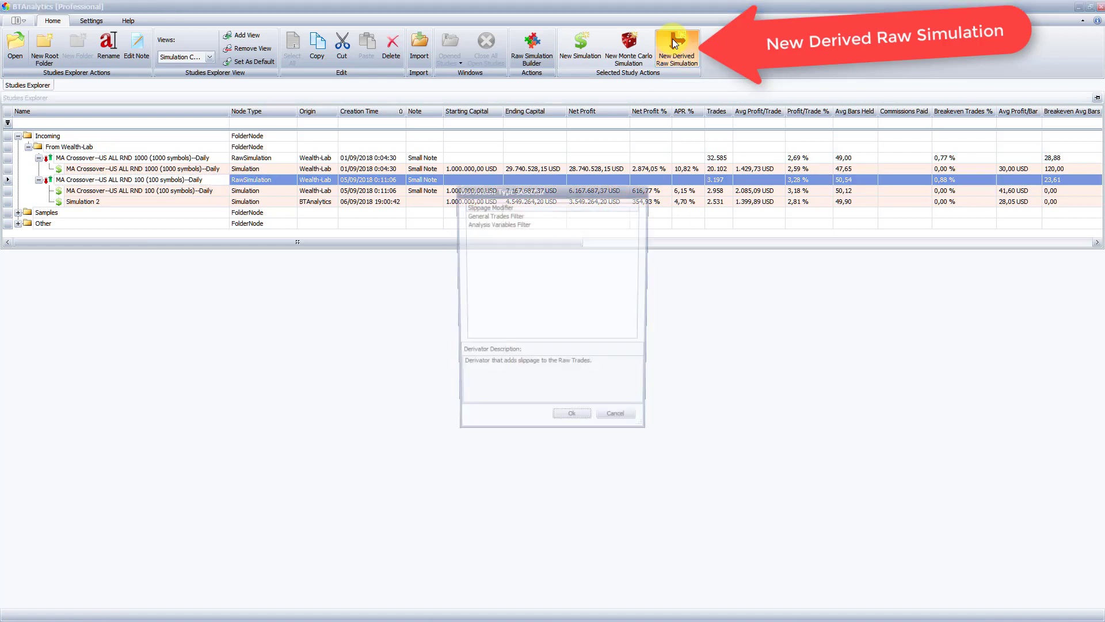
pyautogui.click(505, 224)
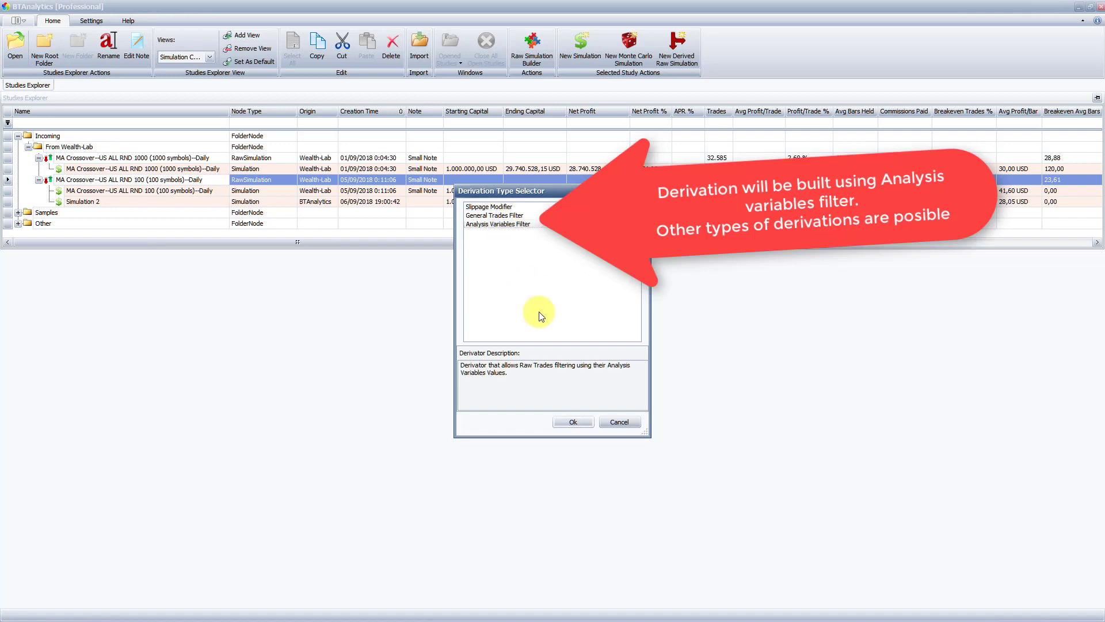
pyautogui.click(573, 422)
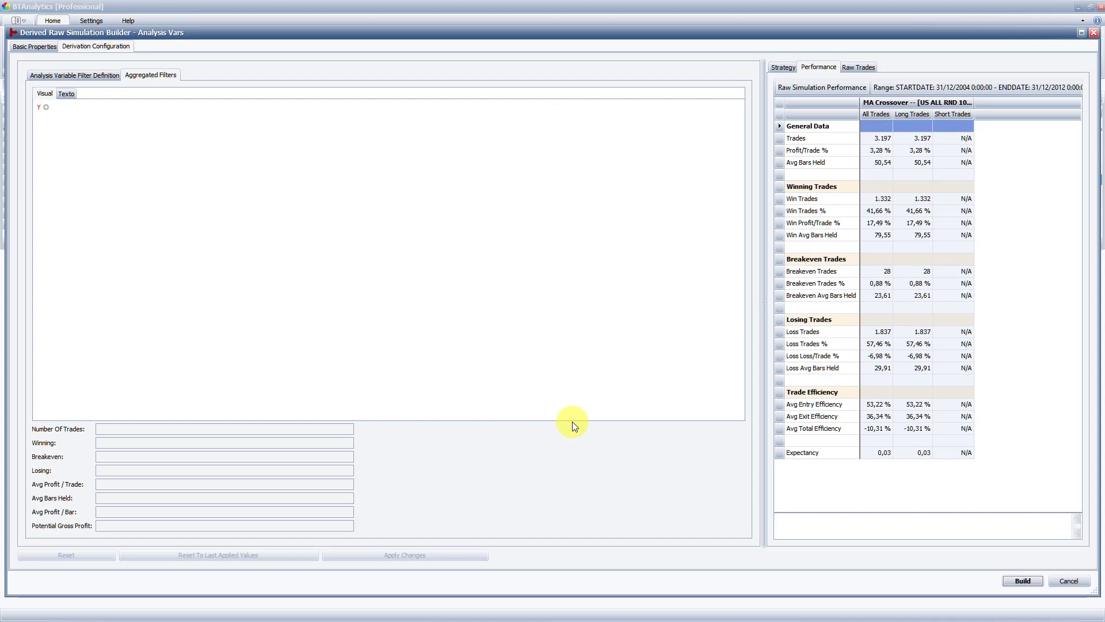
# Add an aggregate filter for RSI(Close,5) at BarBeforeEntry greater than 54,685, apply it, and check its visual and text definitions.
pyautogui.click(105, 75)
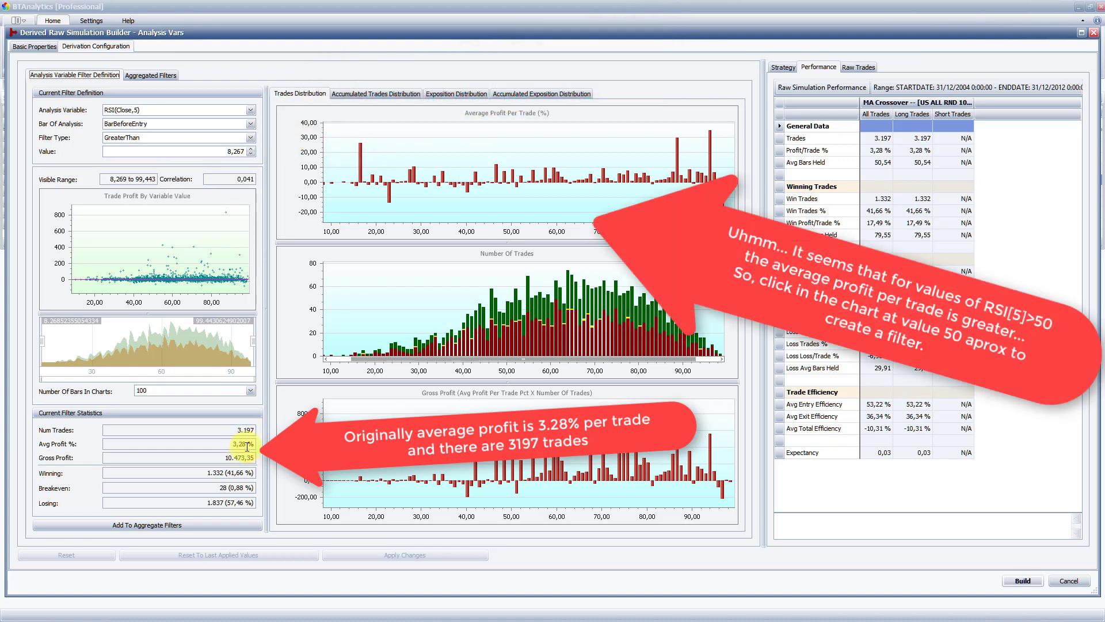
pyautogui.click(533, 191)
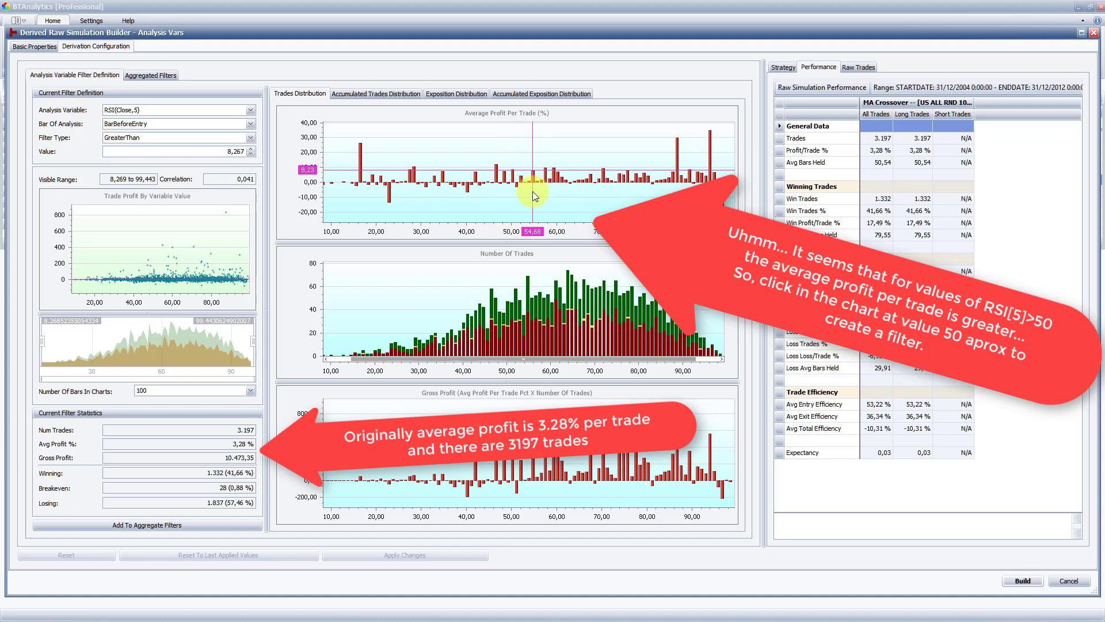
pyautogui.click(533, 192)
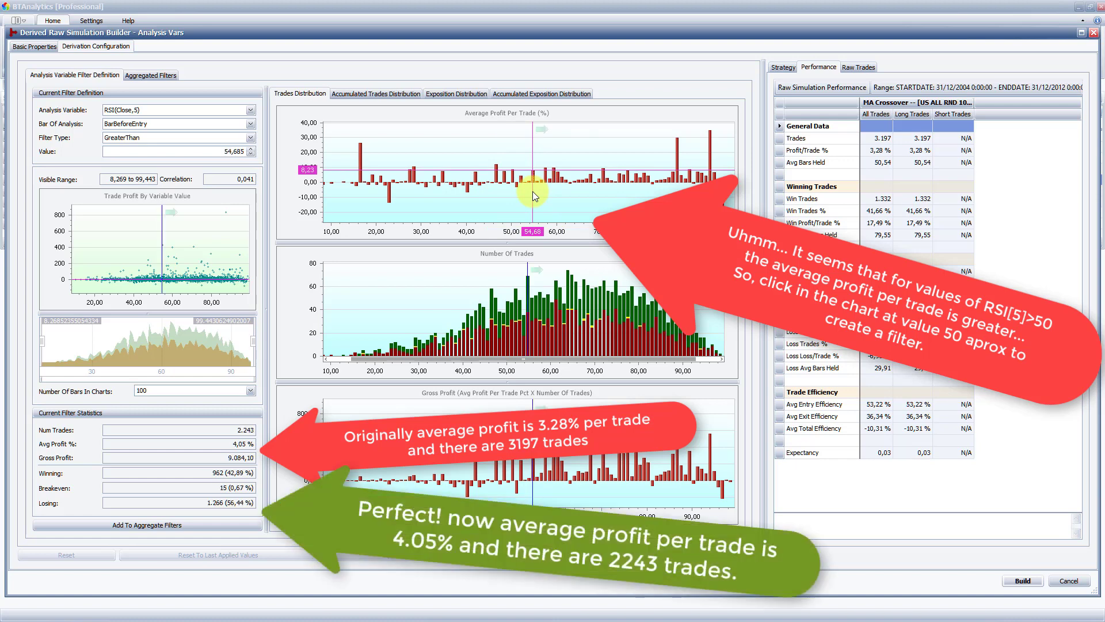
pyautogui.click(202, 525)
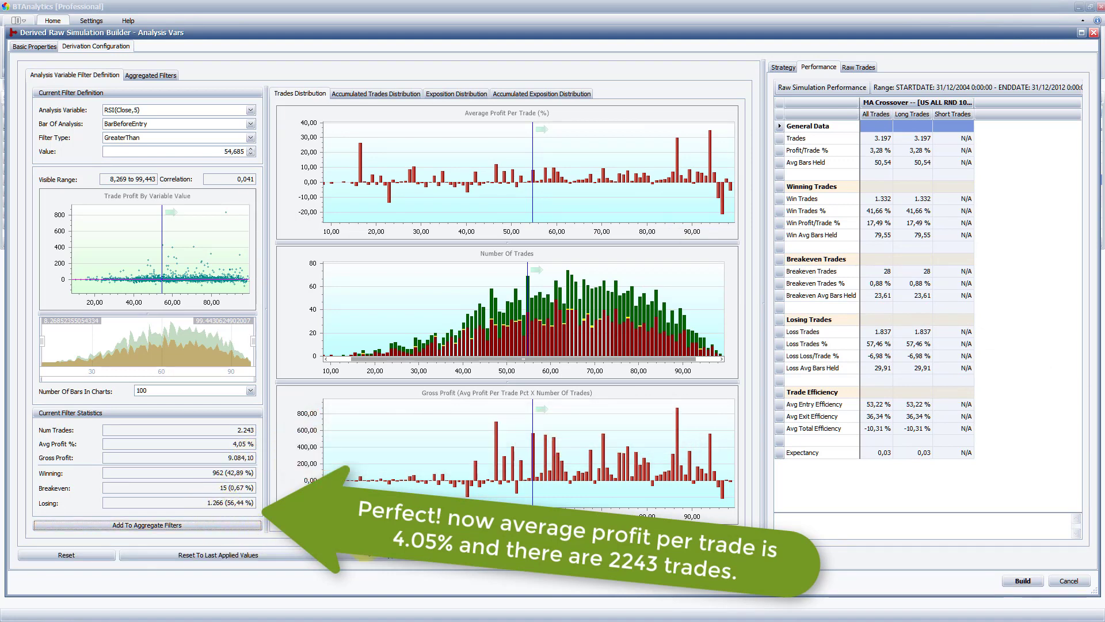
pyautogui.click(383, 557)
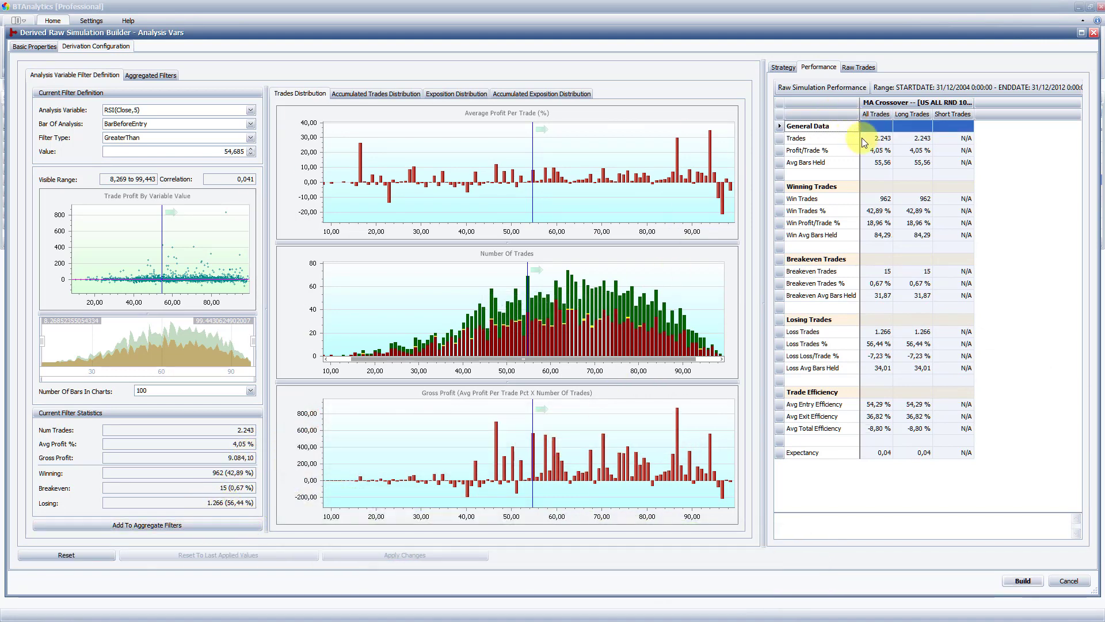
pyautogui.click(160, 74)
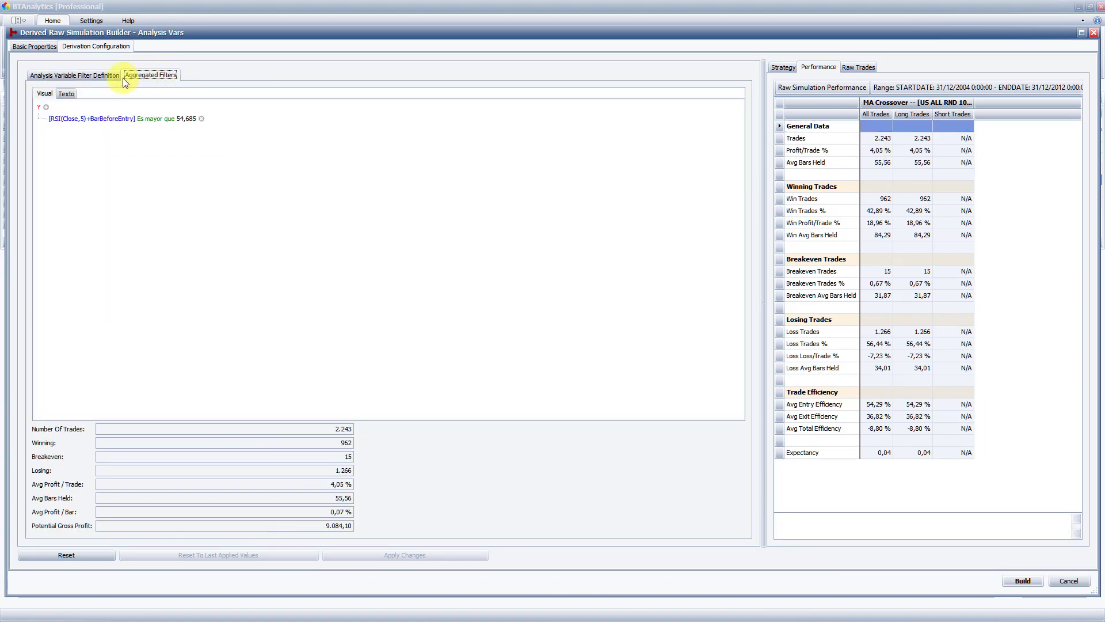
pyautogui.click(70, 94)
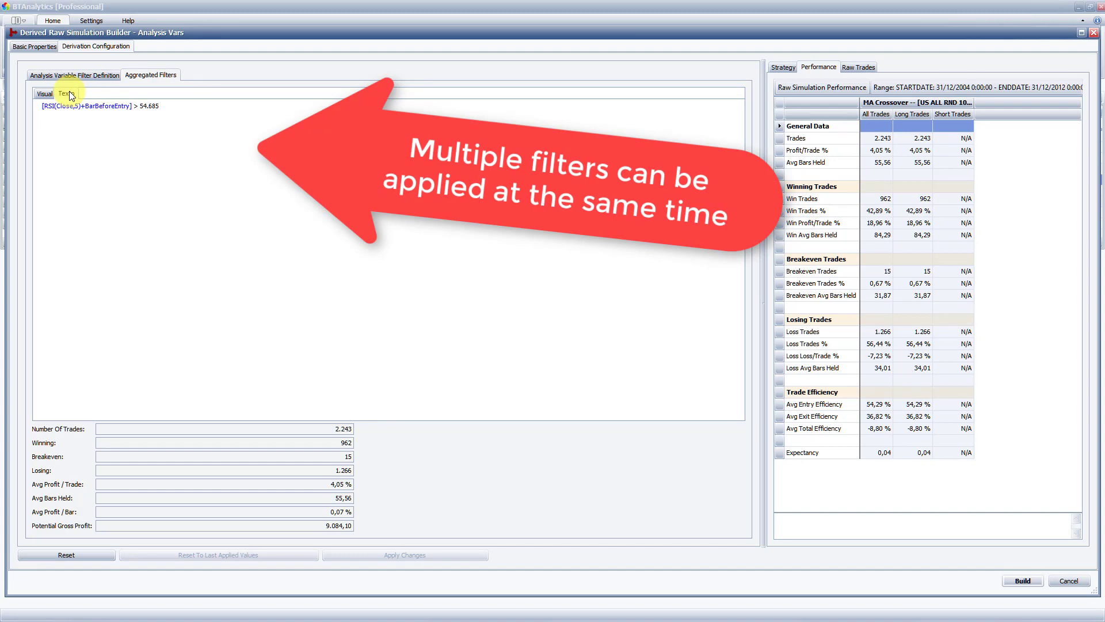
# Name the derived raw simulation RSI>54 and build it.
pyautogui.click(36, 47)
pyautogui.click(117, 70)
pyautogui.write('RS')
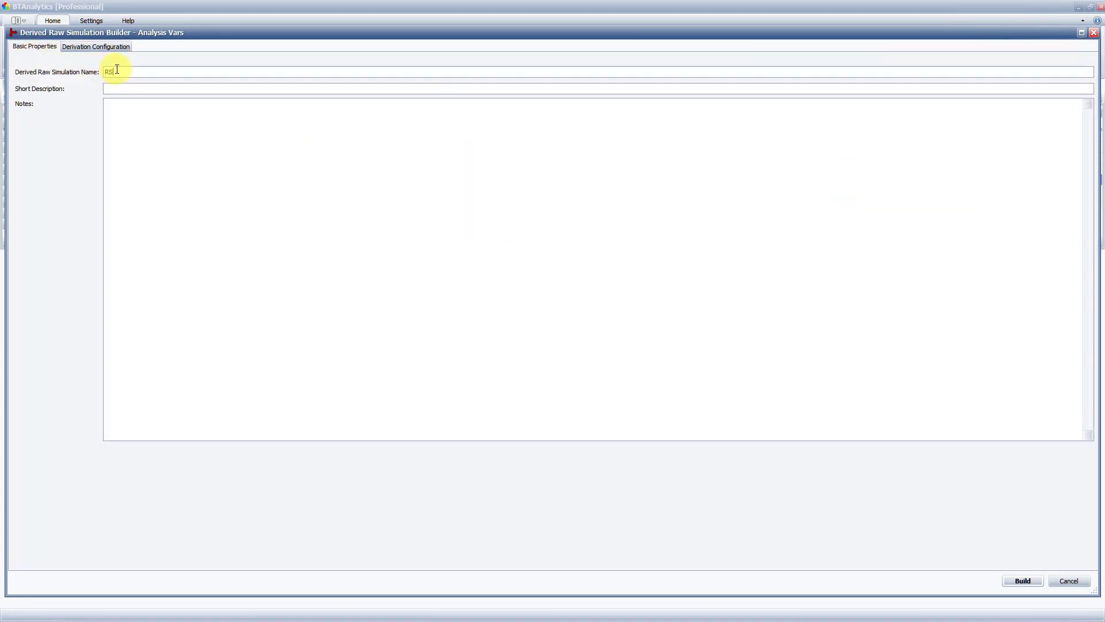
pyautogui.write('I>54')
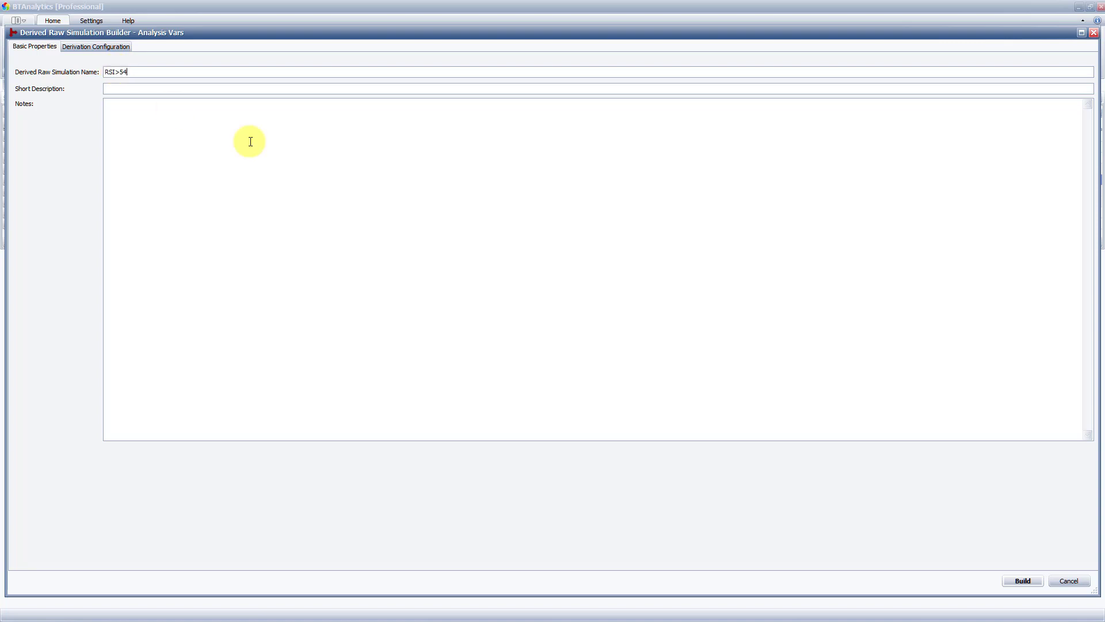
pyautogui.click(1007, 580)
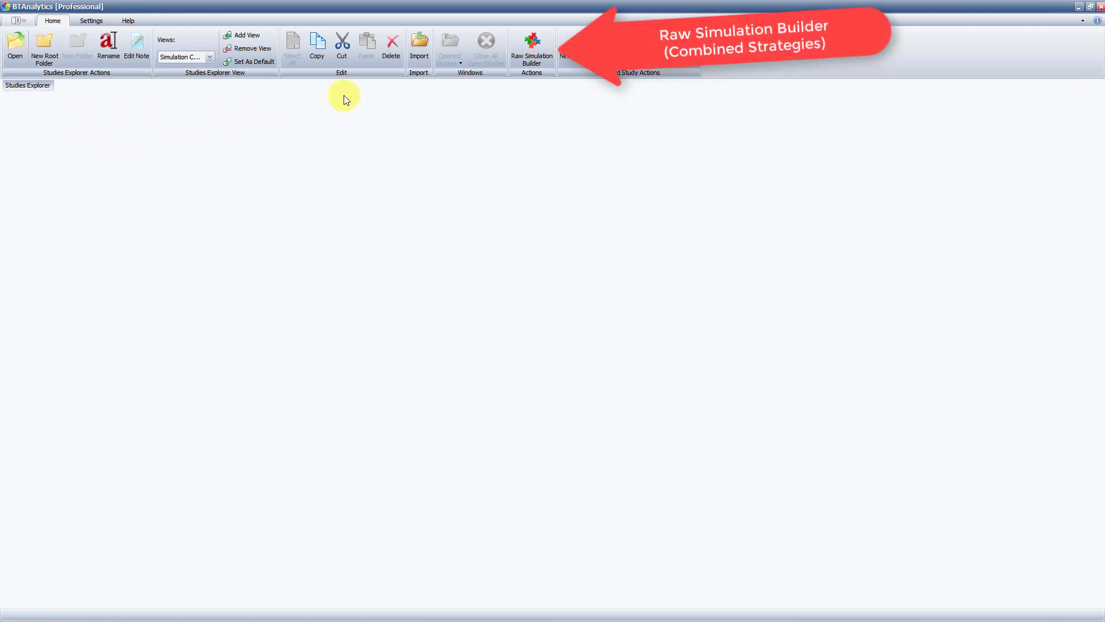
# Start a combined raw simulation named combo 1 with From Wealth-Lab as its destination folder.
pyautogui.click(531, 47)
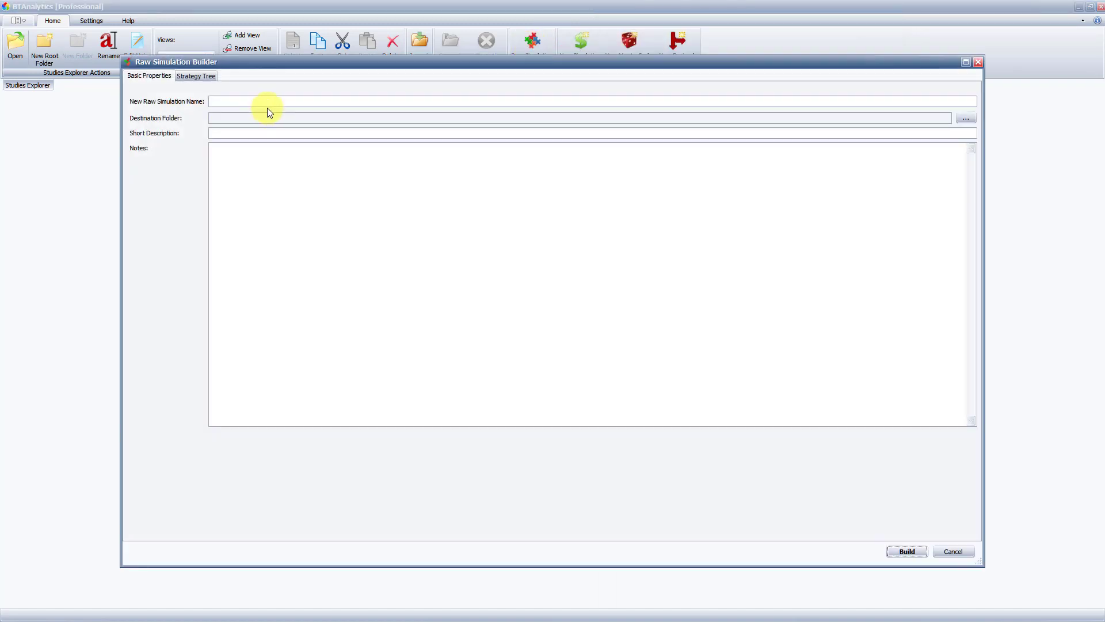
pyautogui.click(267, 101)
pyautogui.write('combo 1')
pyautogui.click(964, 118)
pyautogui.click(521, 238)
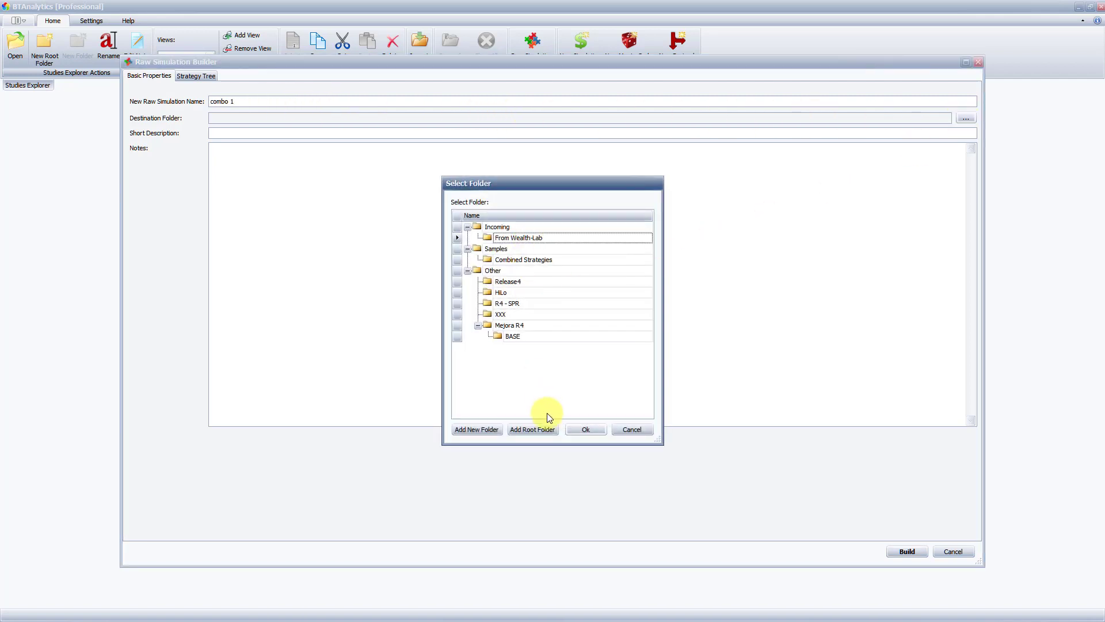
pyautogui.click(580, 433)
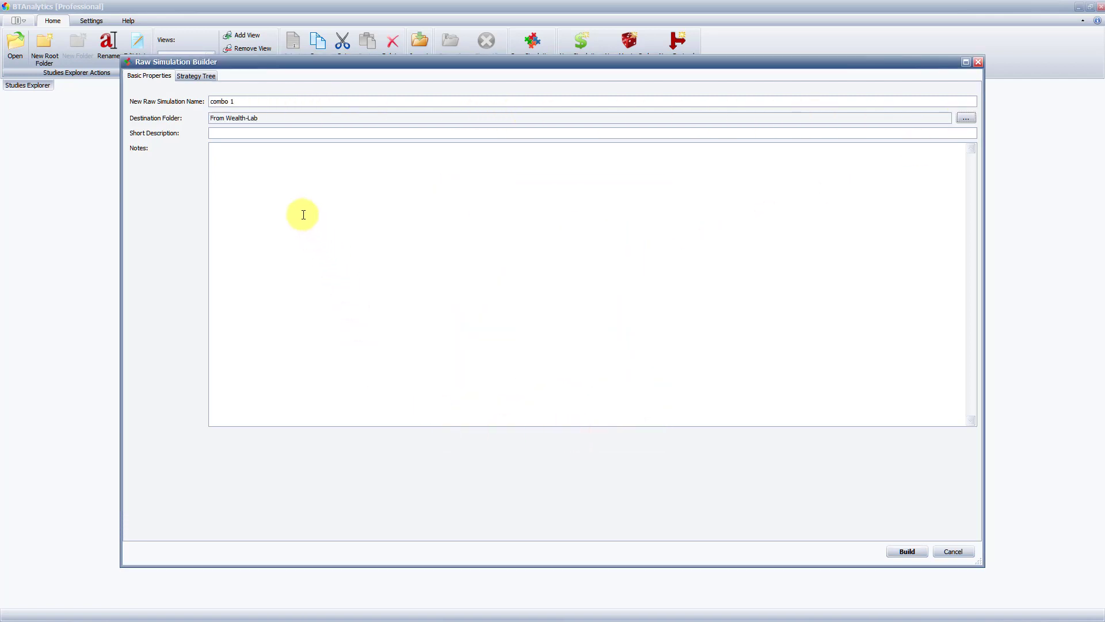
# Add the Daily Strategies branch of the Combined Simulation sample to the new strategy tree and expand it.
pyautogui.click(208, 77)
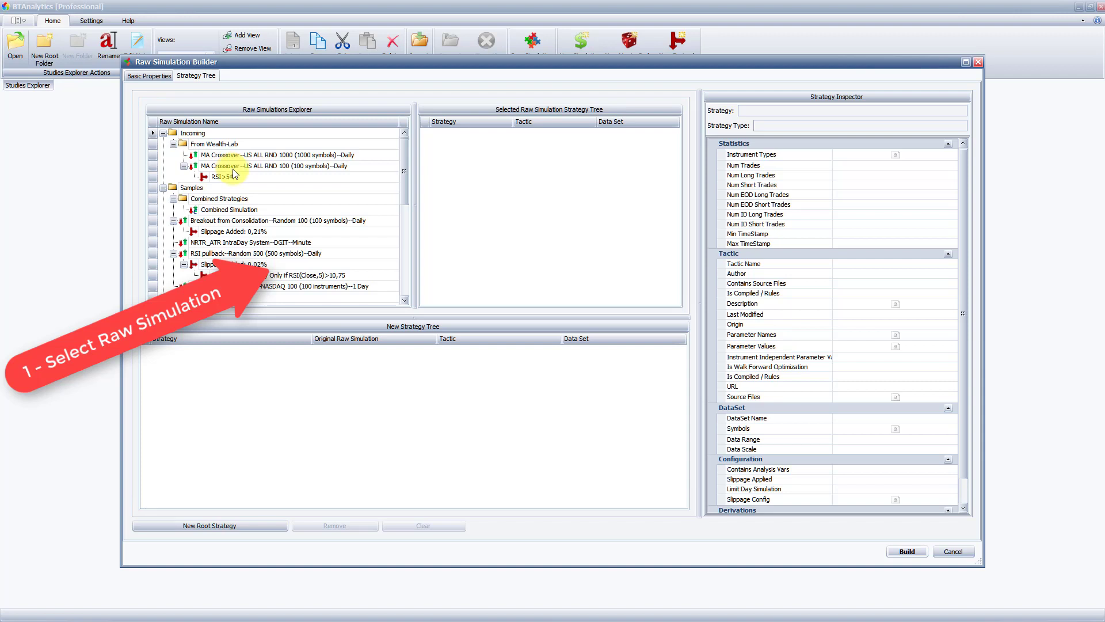
pyautogui.click(211, 213)
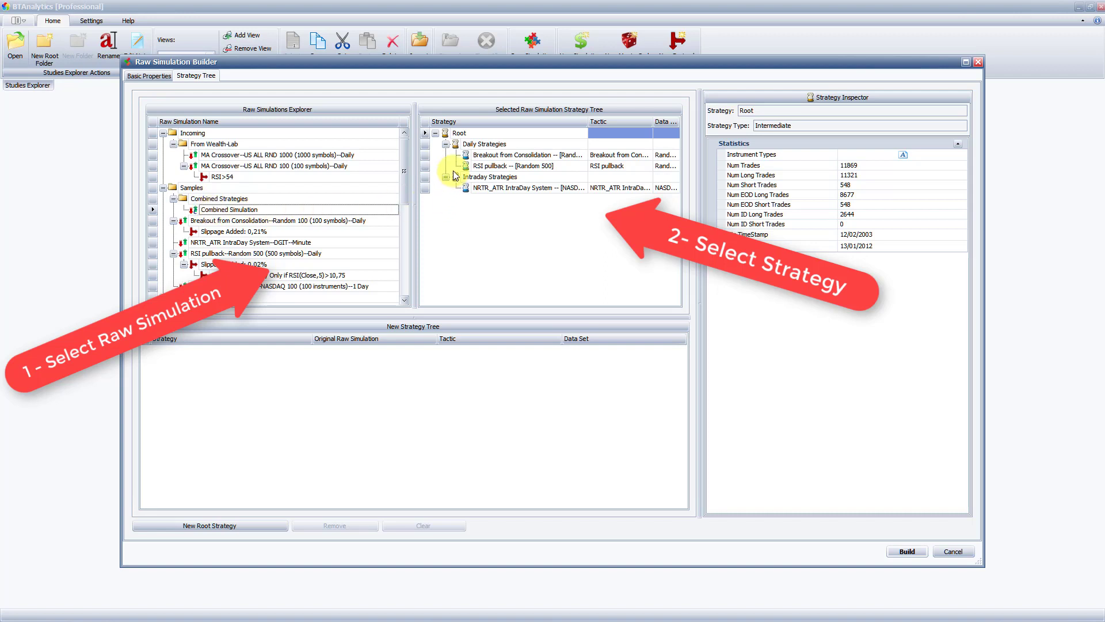
pyautogui.moveTo(460, 144); pyautogui.dragTo(364, 368)
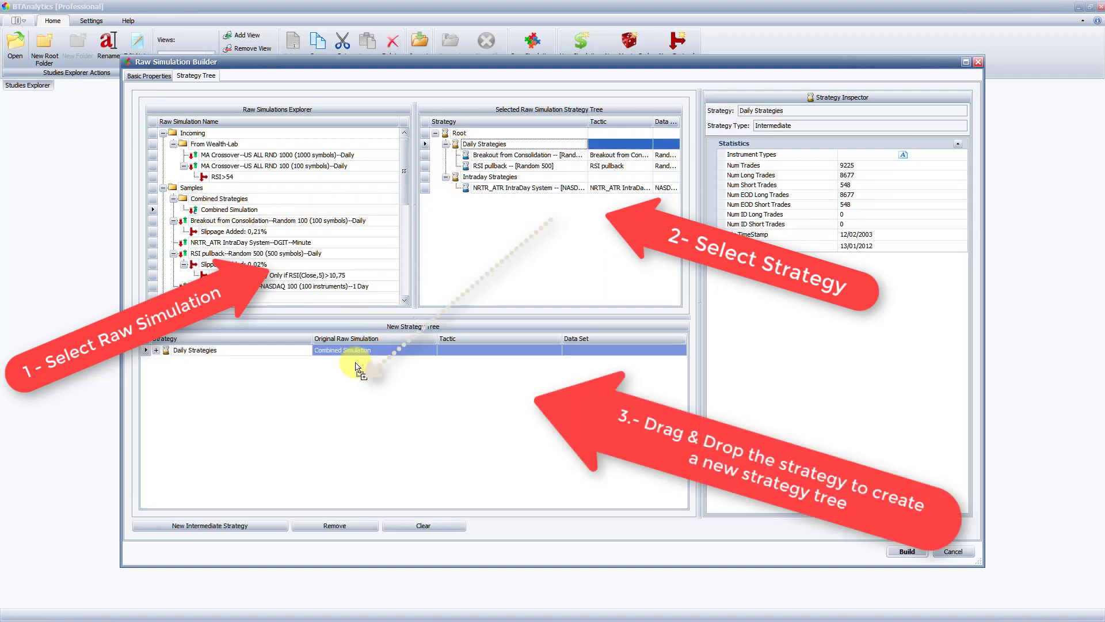
pyautogui.click(157, 353)
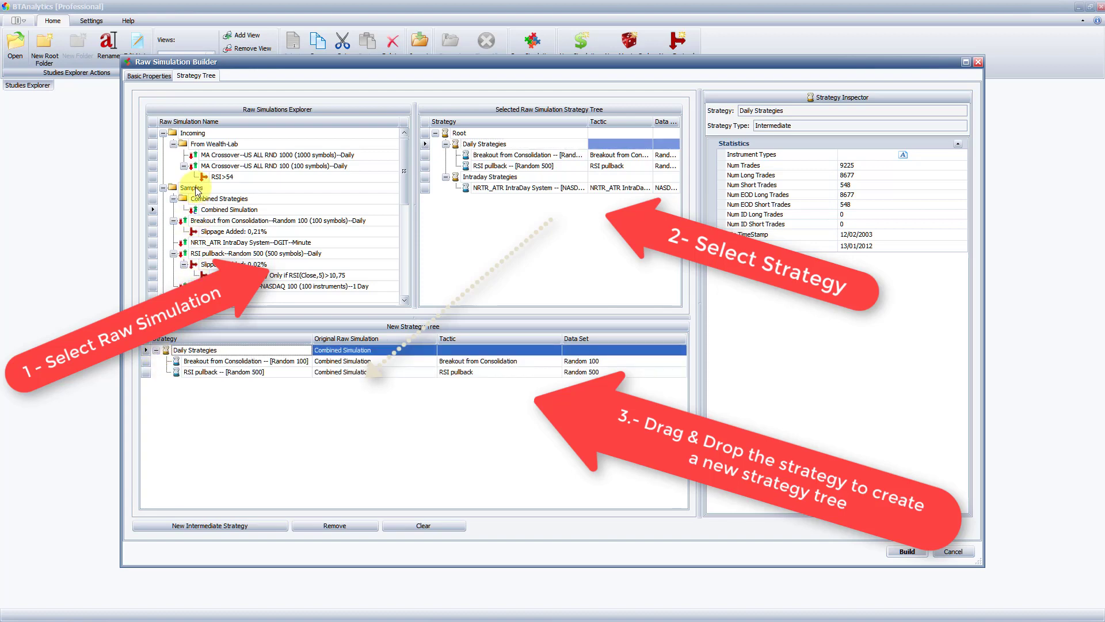
# Add the MA Crossover strategy from the RSI>54 raw simulation under Daily Strategies and build the combined raw simulation.
pyautogui.click(220, 178)
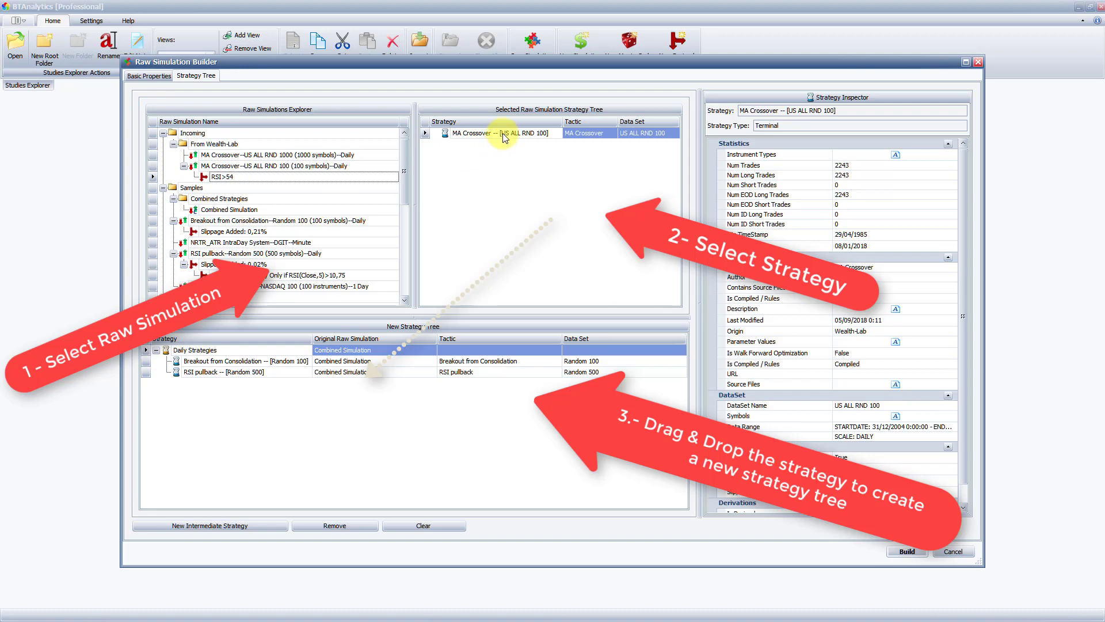
pyautogui.moveTo(504, 133); pyautogui.dragTo(223, 356)
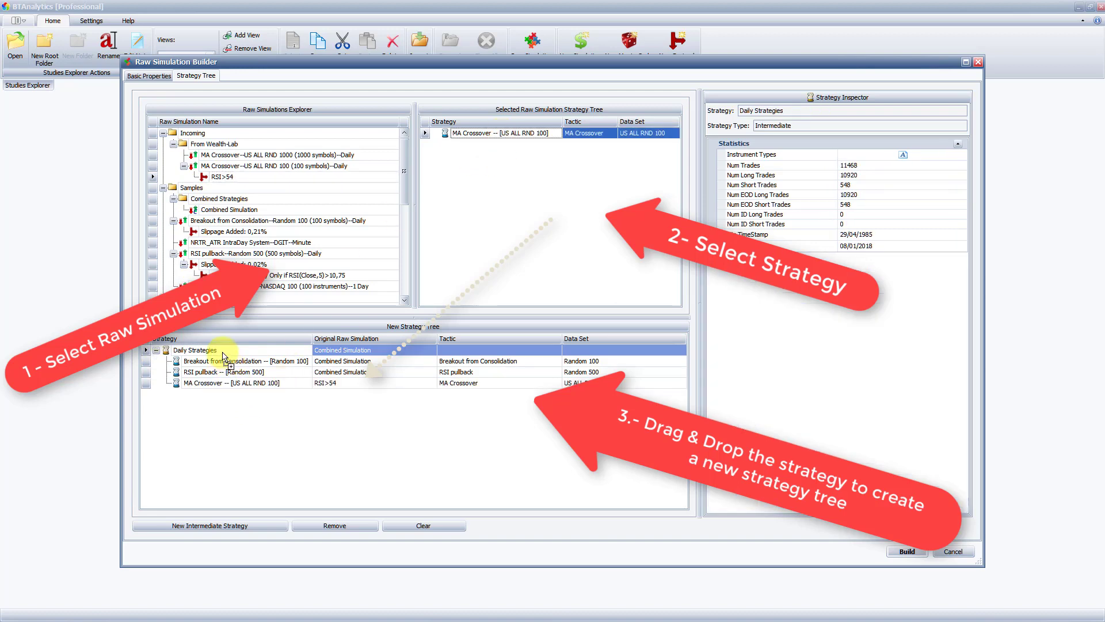
pyautogui.click(903, 551)
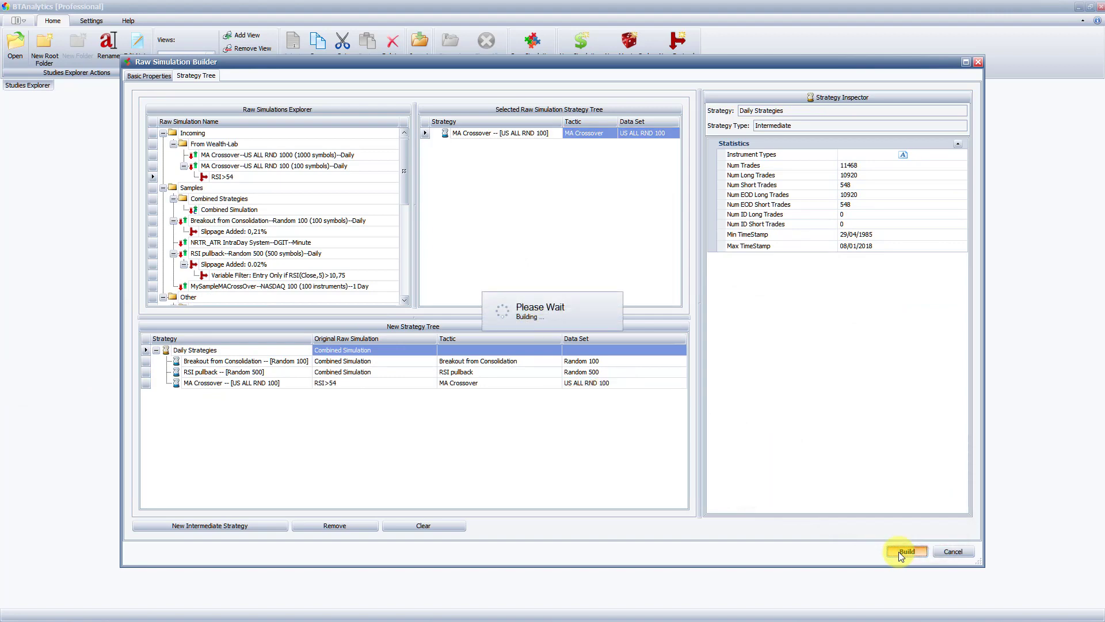
# Open the combo 1 raw simulation and view its selected strategy data and its files and code.
pyautogui.click(12, 89)
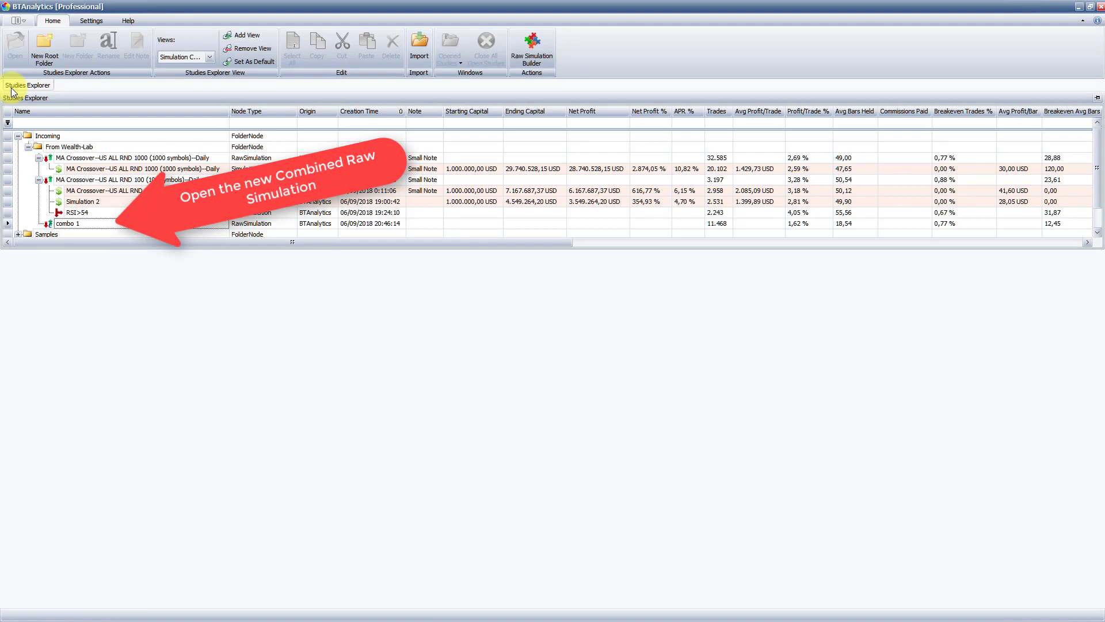
pyautogui.doubleClick(67, 225)
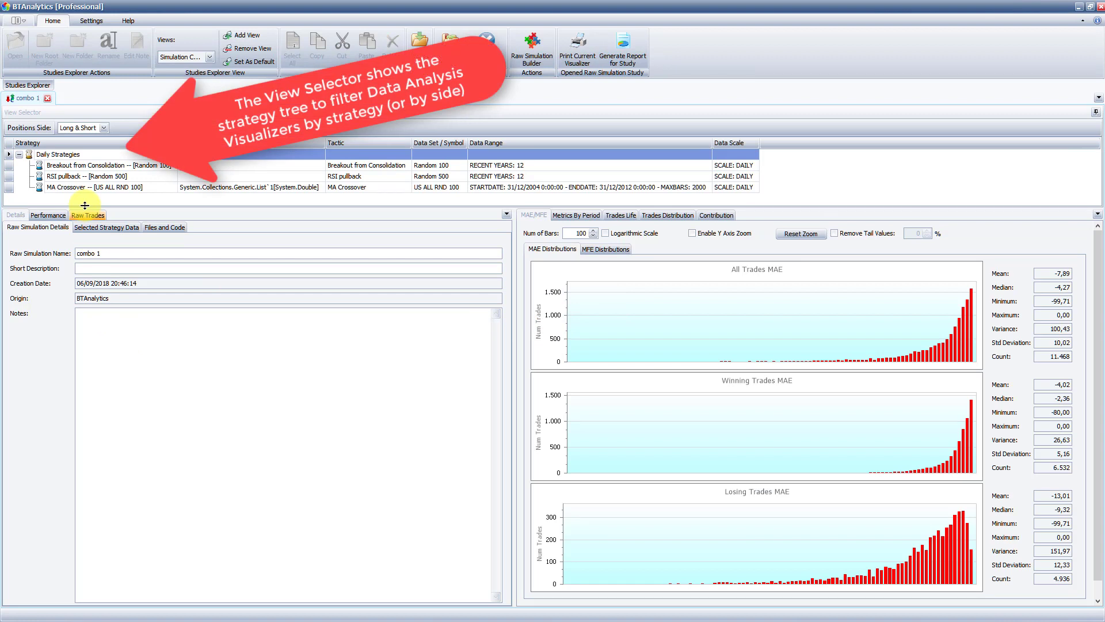
pyautogui.click(105, 230)
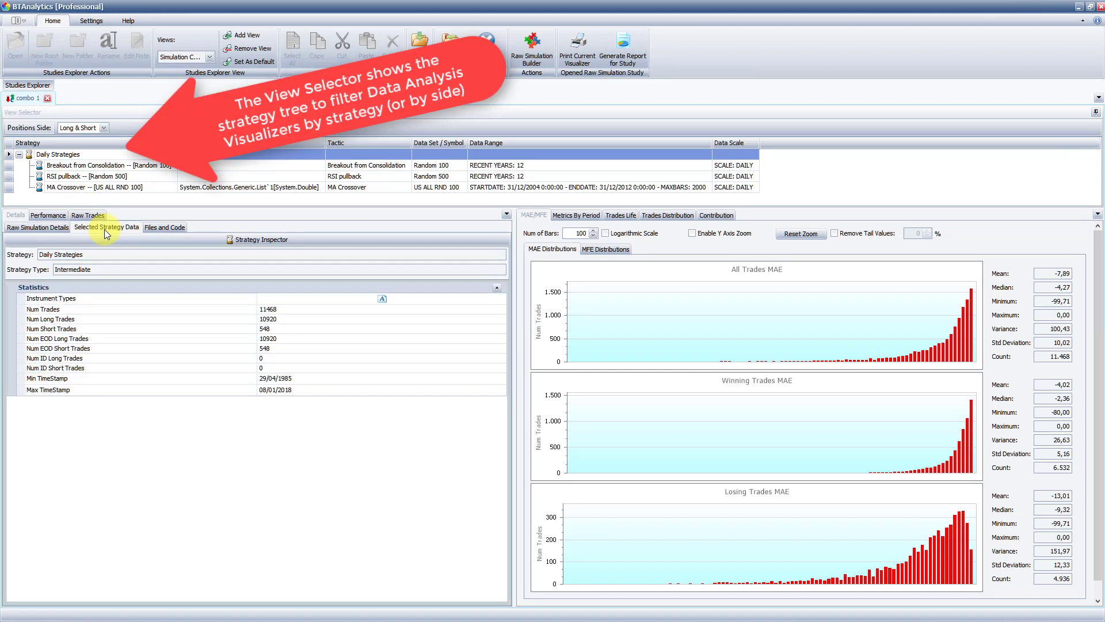
pyautogui.click(181, 228)
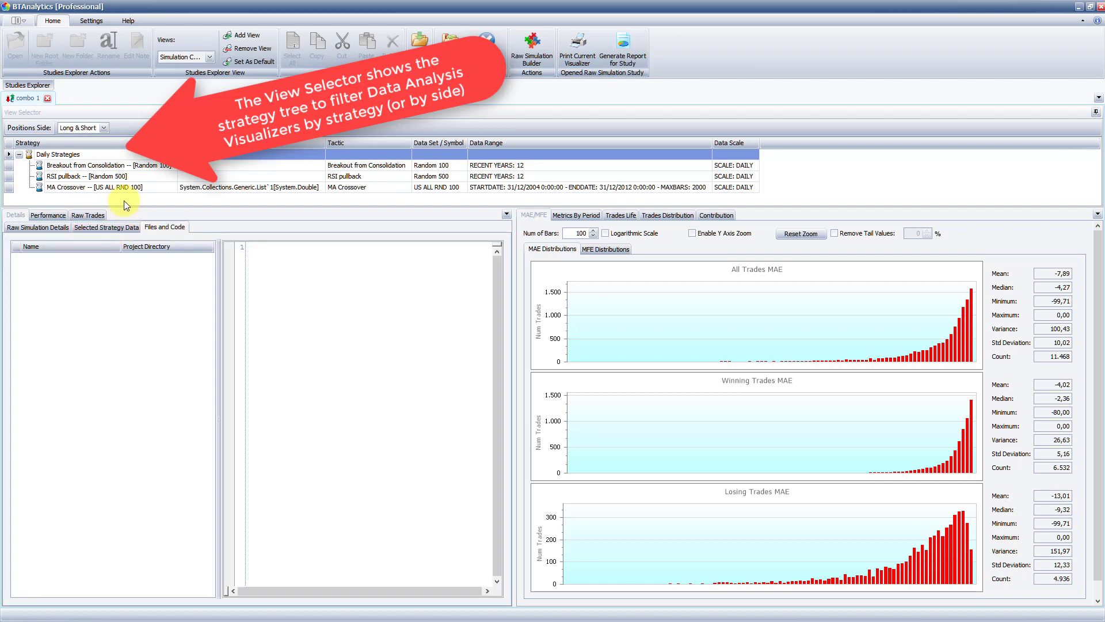
# View the code and MAE distributions of each child strategy, and return to the combined Daily Strategies data.
pyautogui.click(121, 167)
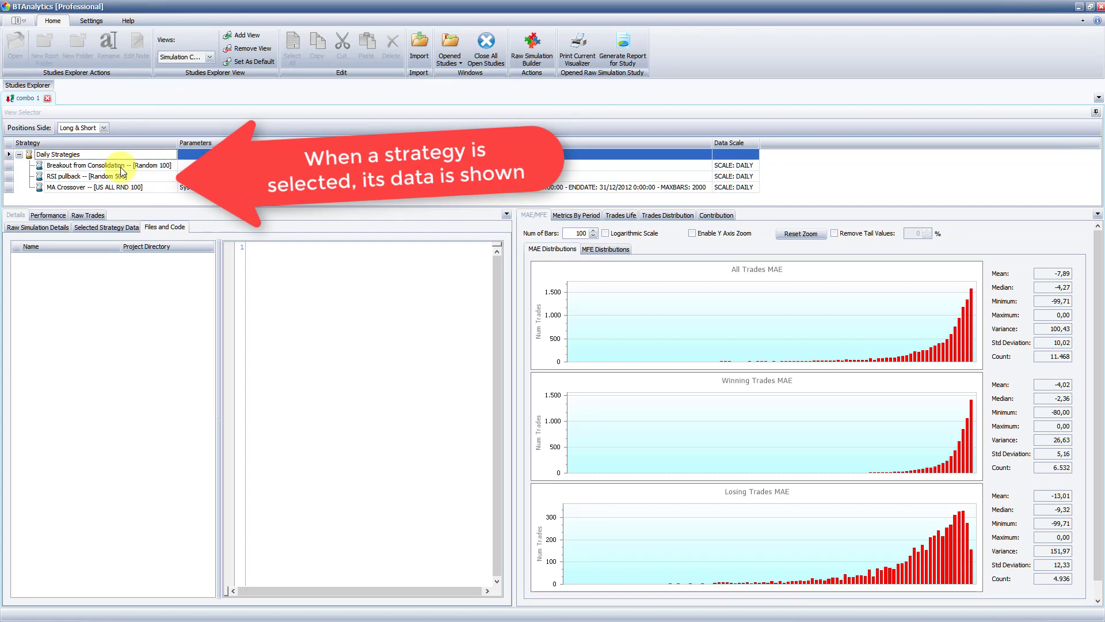
pyautogui.click(120, 166)
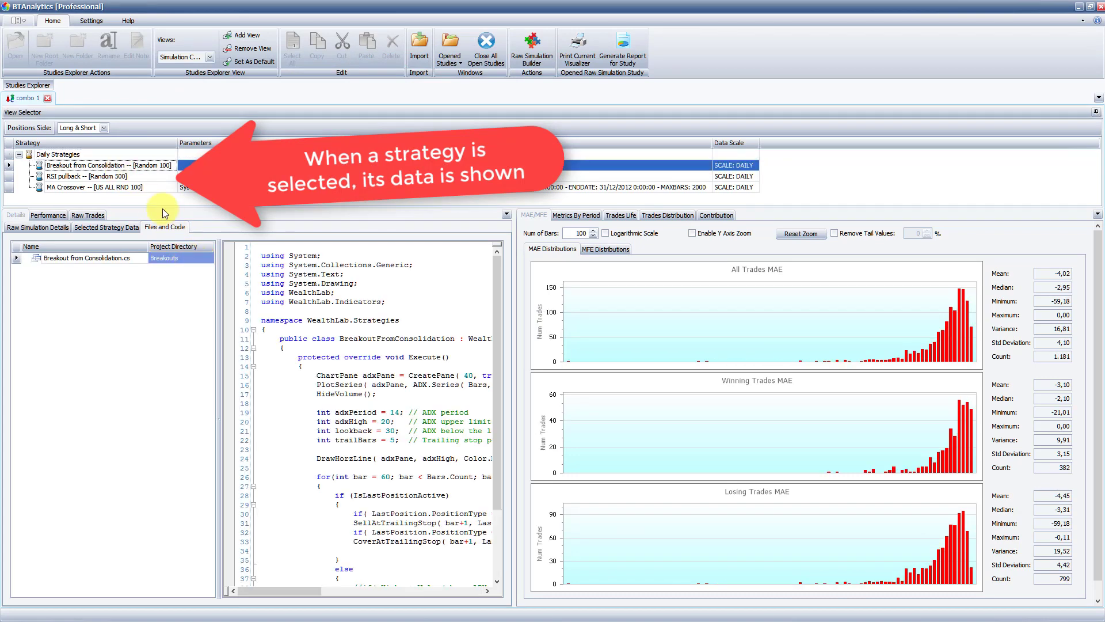
pyautogui.click(144, 177)
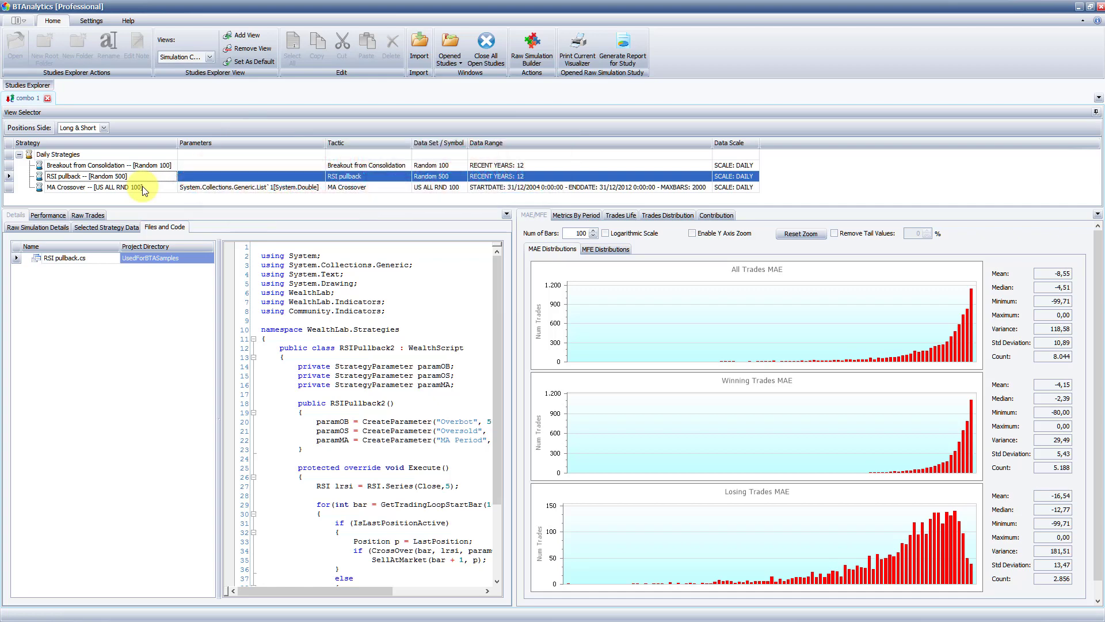
pyautogui.click(143, 186)
pyautogui.click(59, 155)
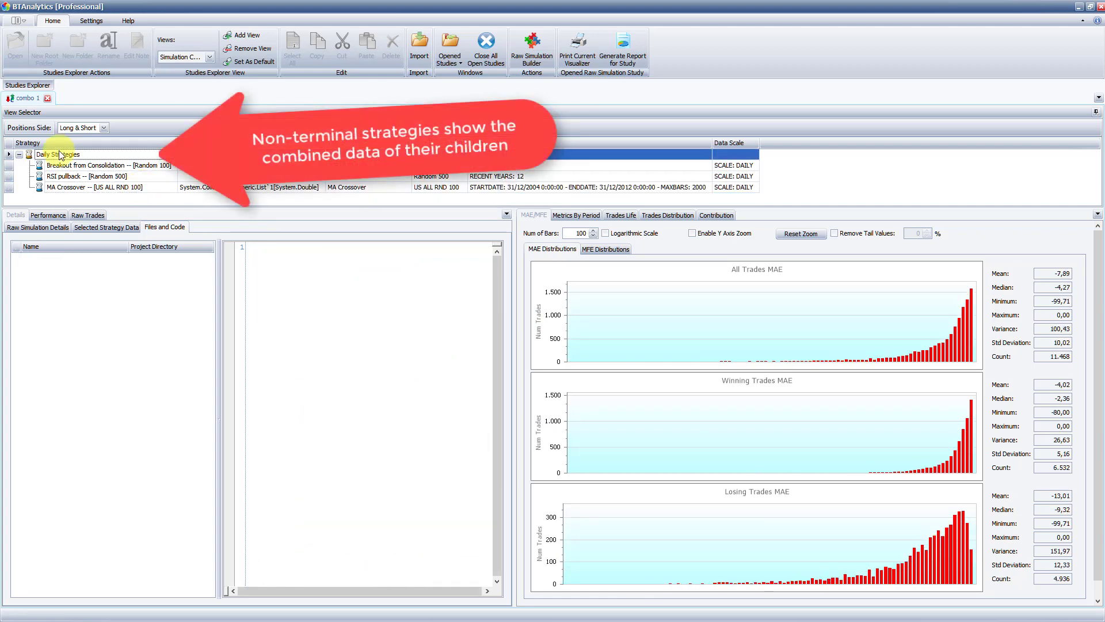
# Show the performance of Daily Strategies side by side with all its descendant strategies.
pyautogui.click(60, 216)
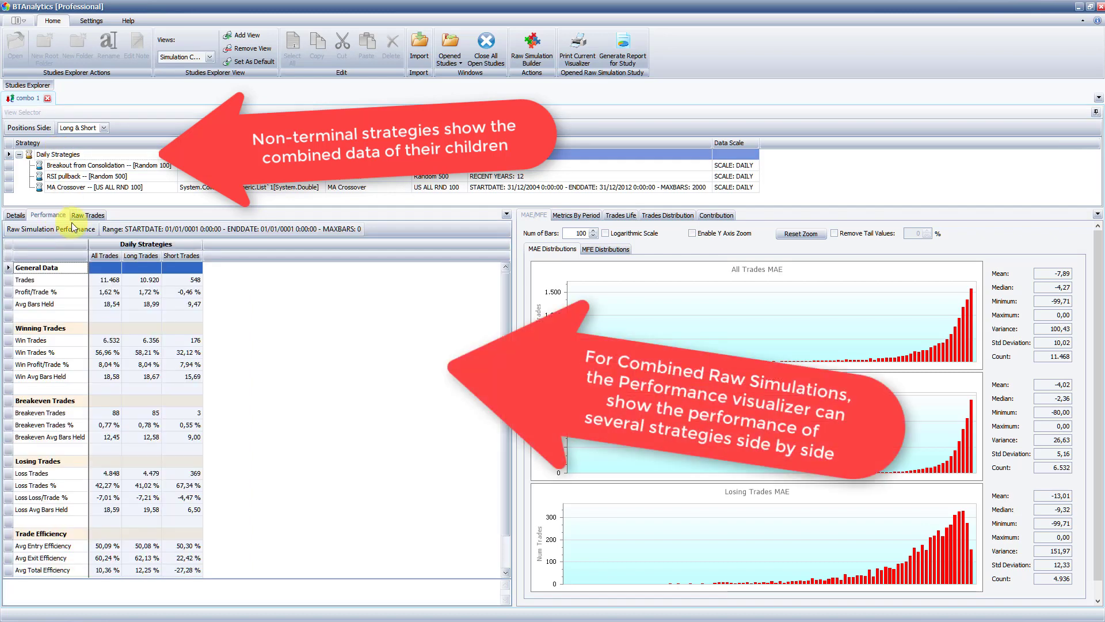
pyautogui.rightClick(130, 245)
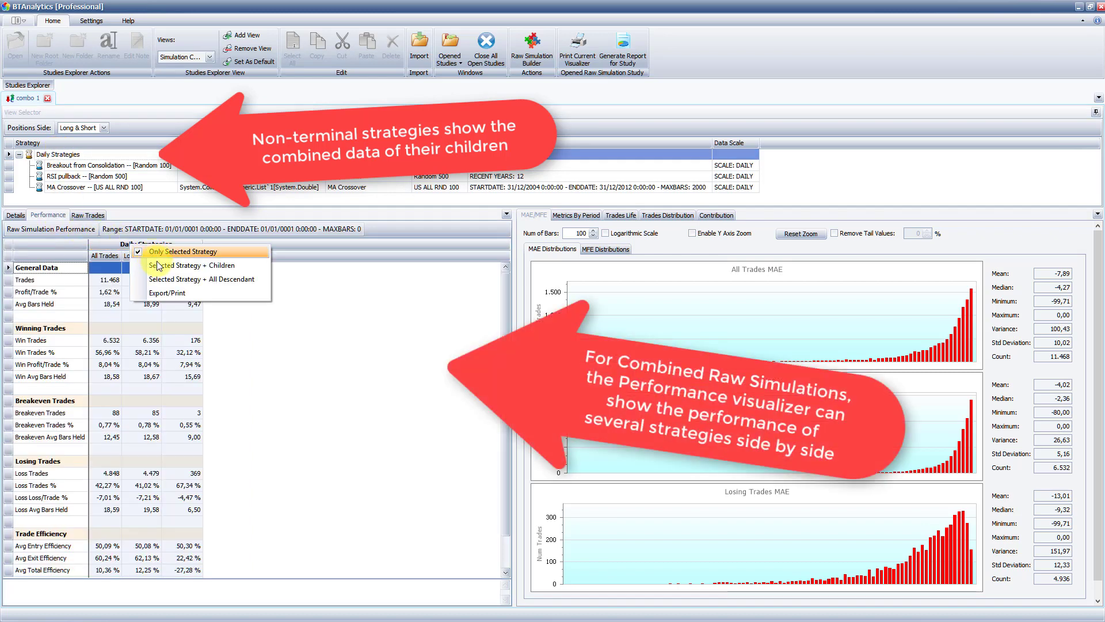
pyautogui.click(162, 278)
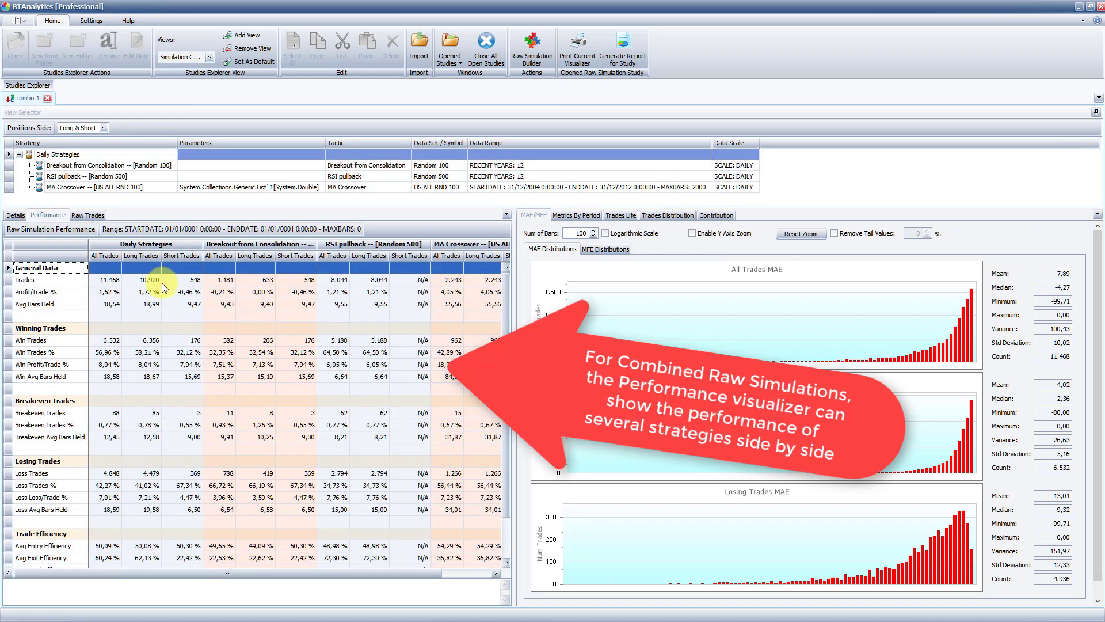
# Review the raw trades, metrics by period, trades life and trades distribution of the Daily Strategies combination.
pyautogui.click(103, 217)
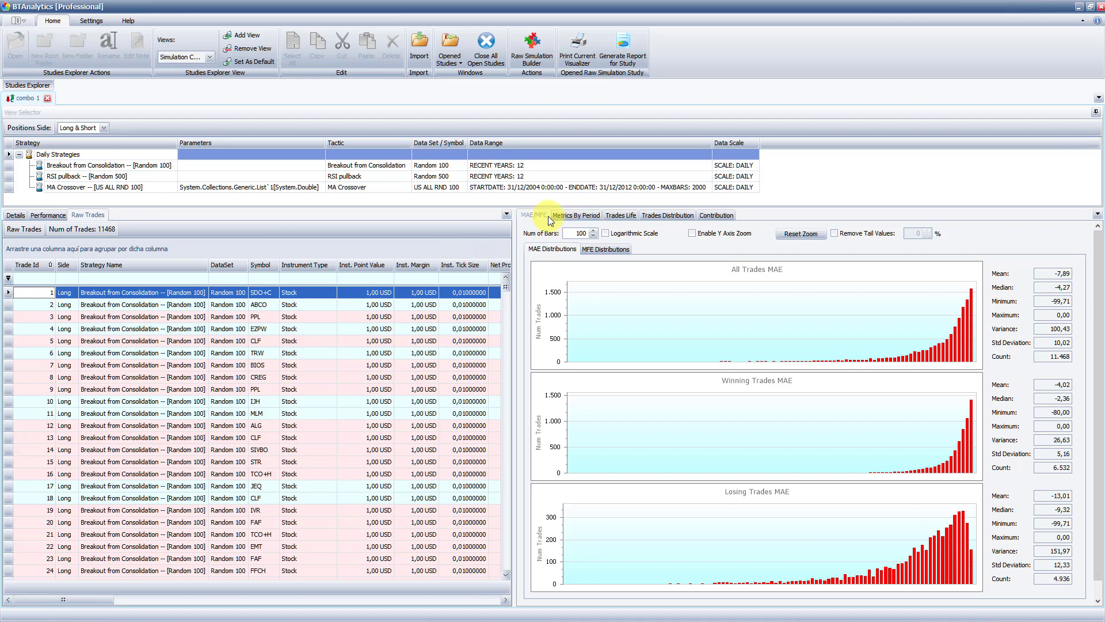
pyautogui.click(563, 216)
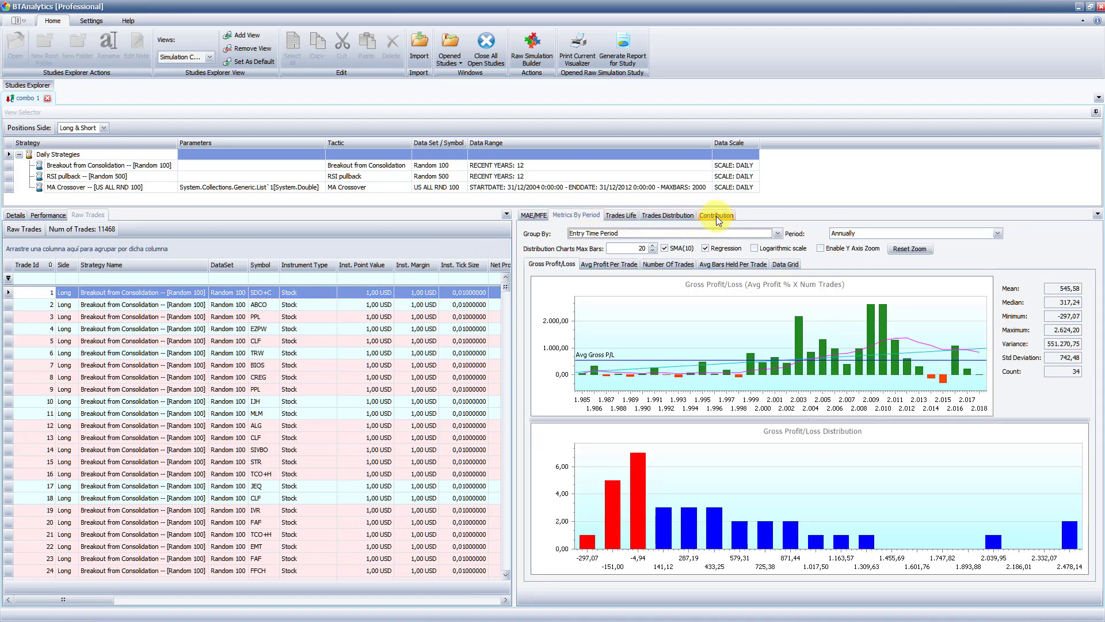
pyautogui.click(621, 215)
pyautogui.click(655, 216)
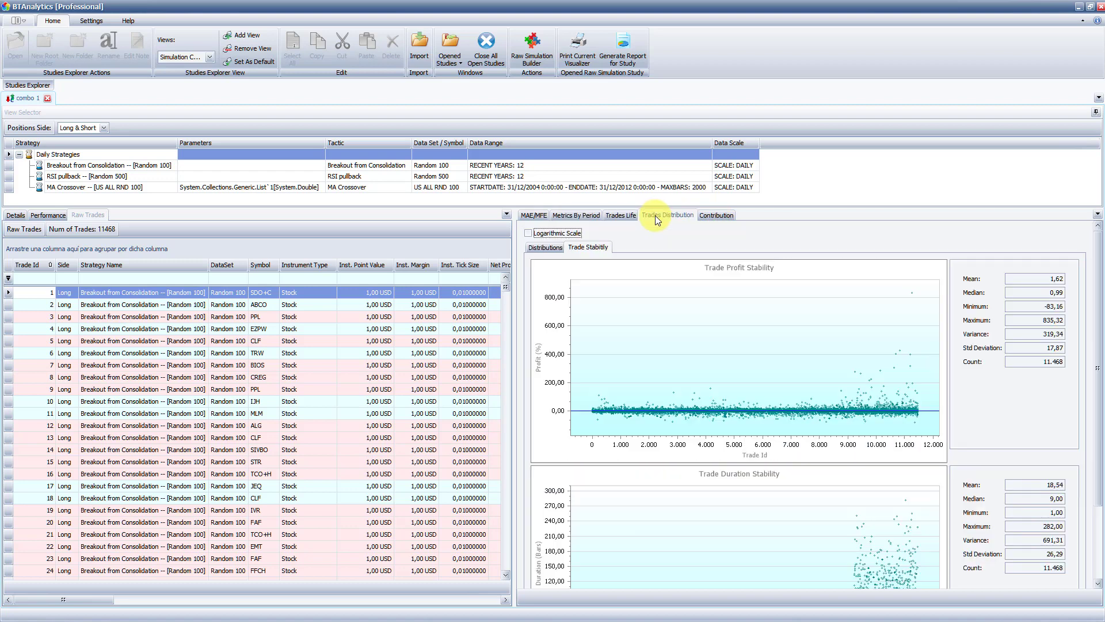
# Group the contribution by Terminal Strategy, review the number of trades and average bars held charts, and close the combo 1 study.
pyautogui.click(707, 215)
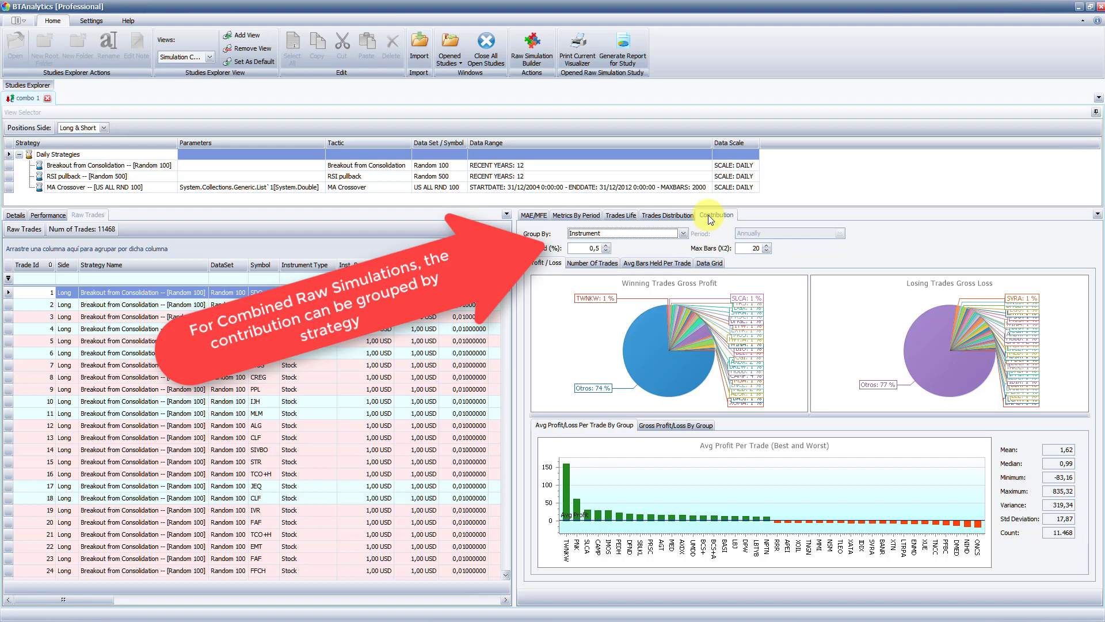
pyautogui.click(683, 234)
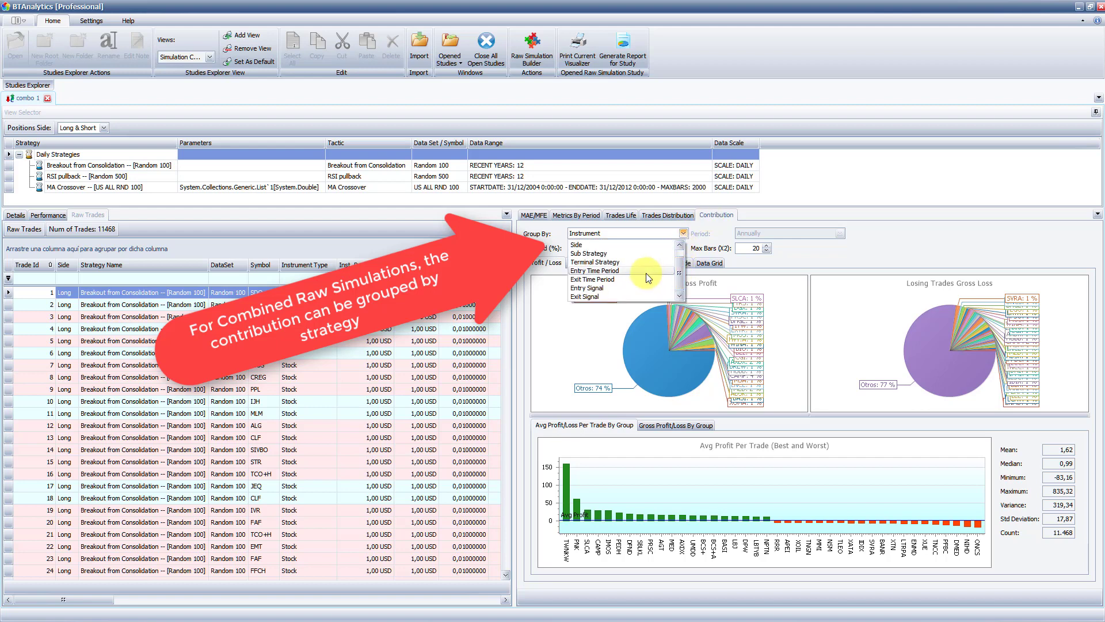
pyautogui.click(628, 270)
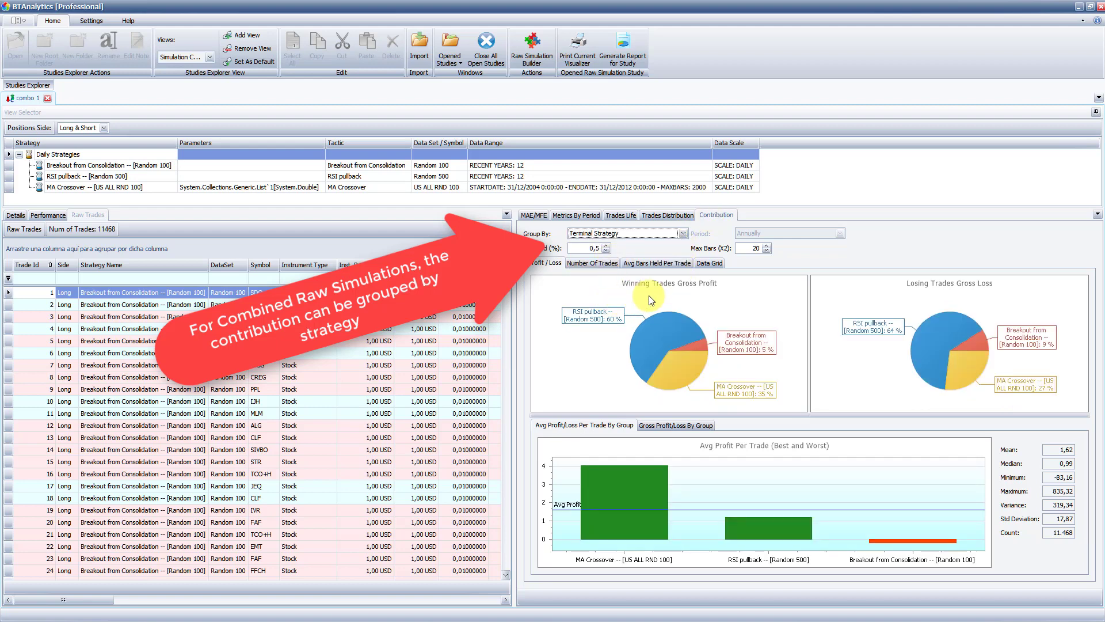
pyautogui.click(601, 265)
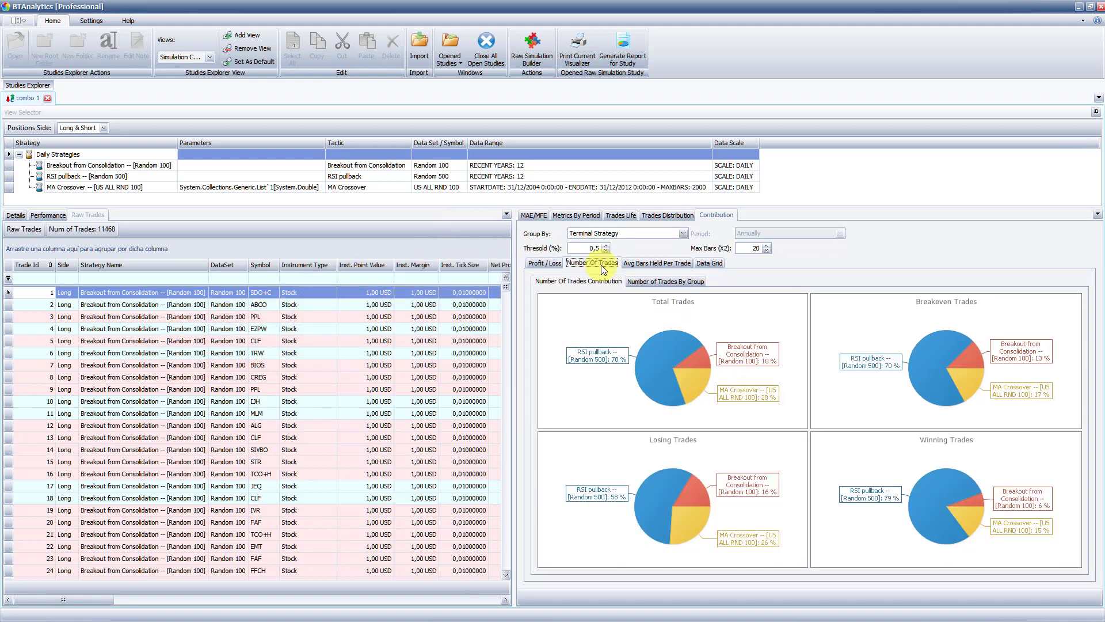
pyautogui.click(648, 262)
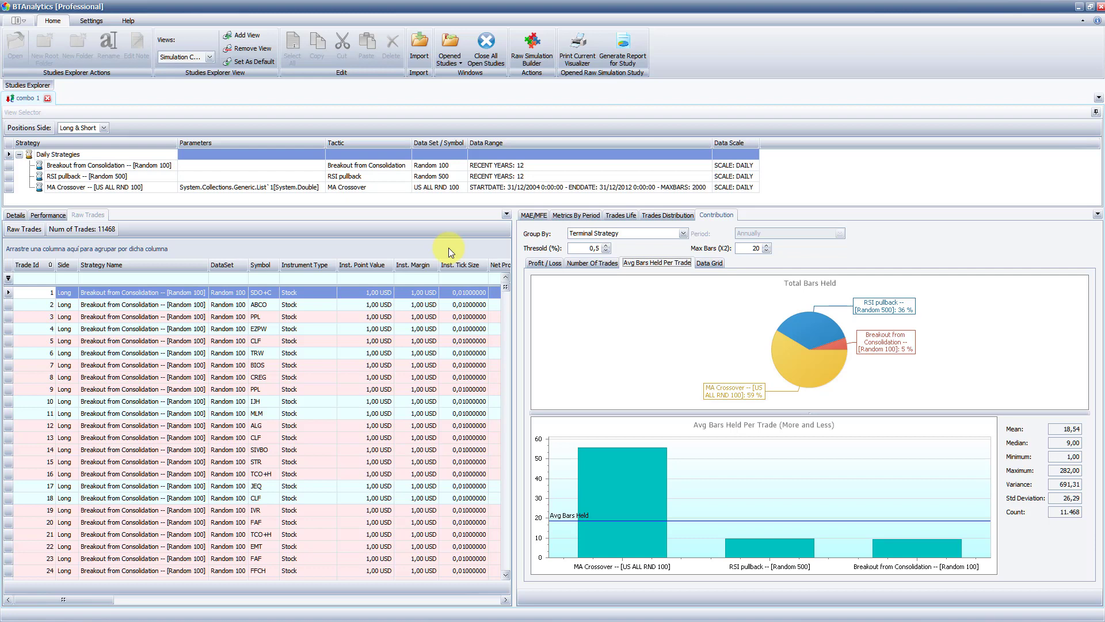
pyautogui.click(46, 99)
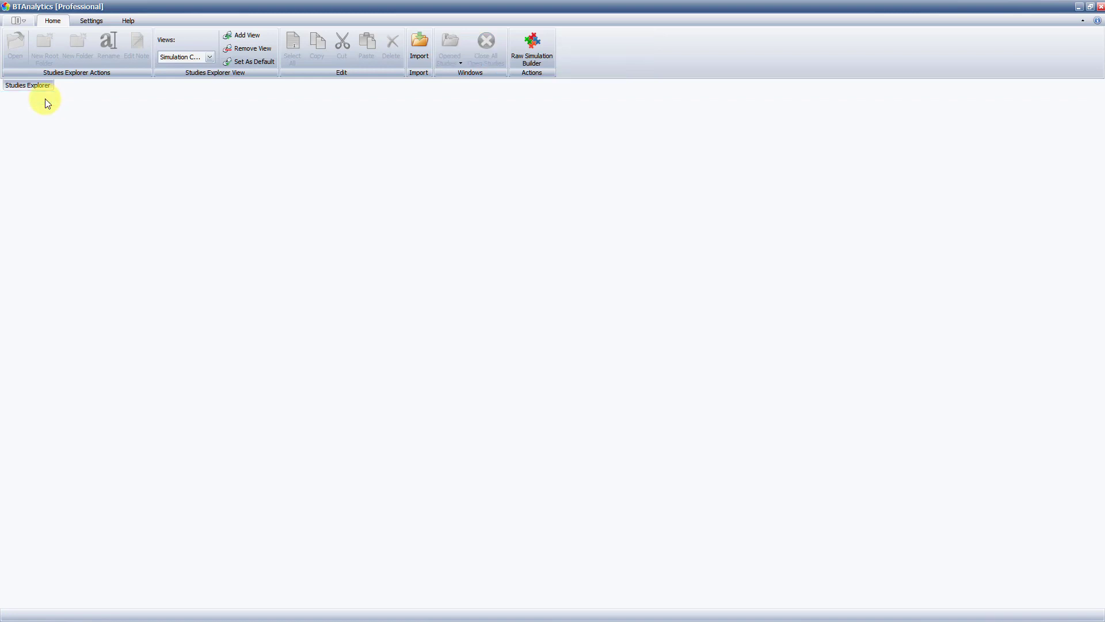
# Start a new Monte Carlo simulation from the combo 1 raw simulation and set the number of runs to 80.
pyautogui.click(47, 86)
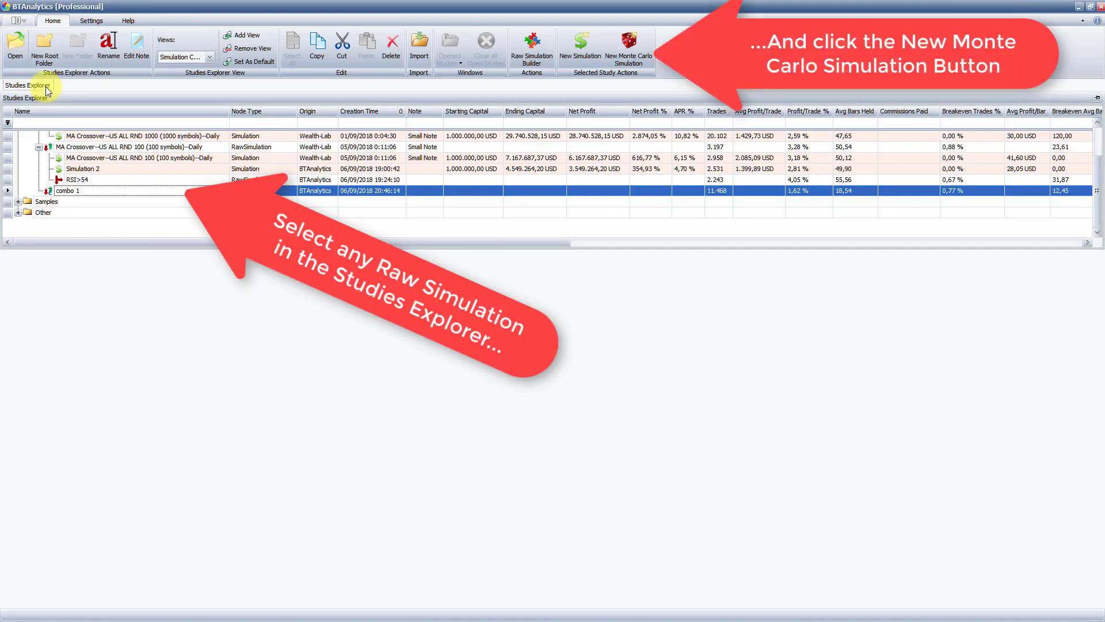
pyautogui.click(629, 45)
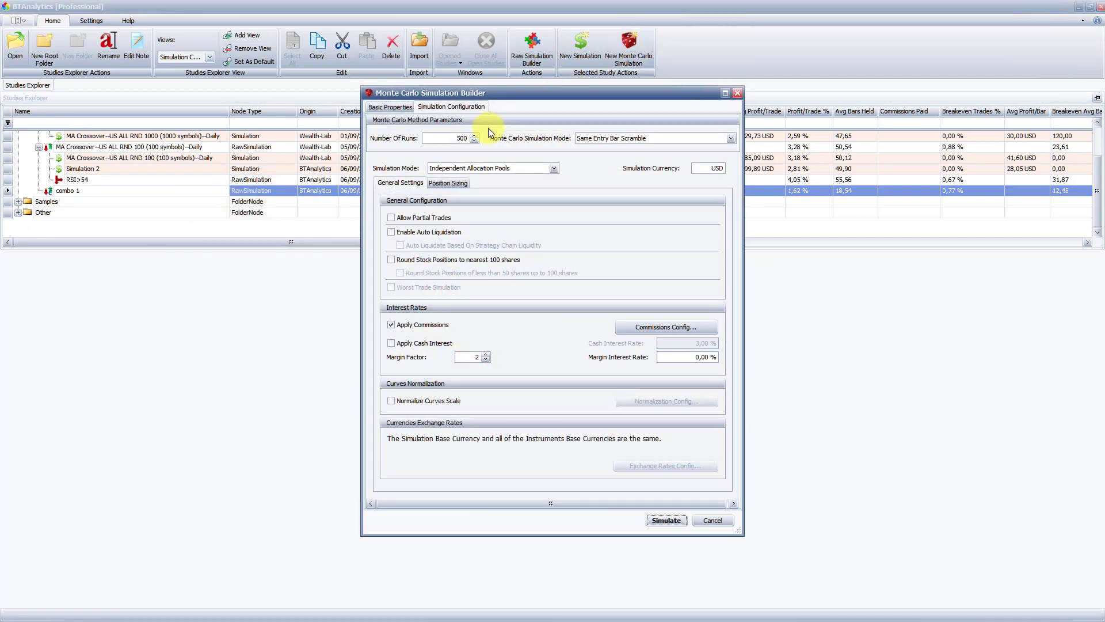
pyautogui.moveTo(444, 138); pyautogui.dragTo(481, 141)
pyautogui.write('80')
# Show the Monte Carlo position sizing settings and choose Independent Allocation Pools as the simulation mode.
pyautogui.click(449, 183)
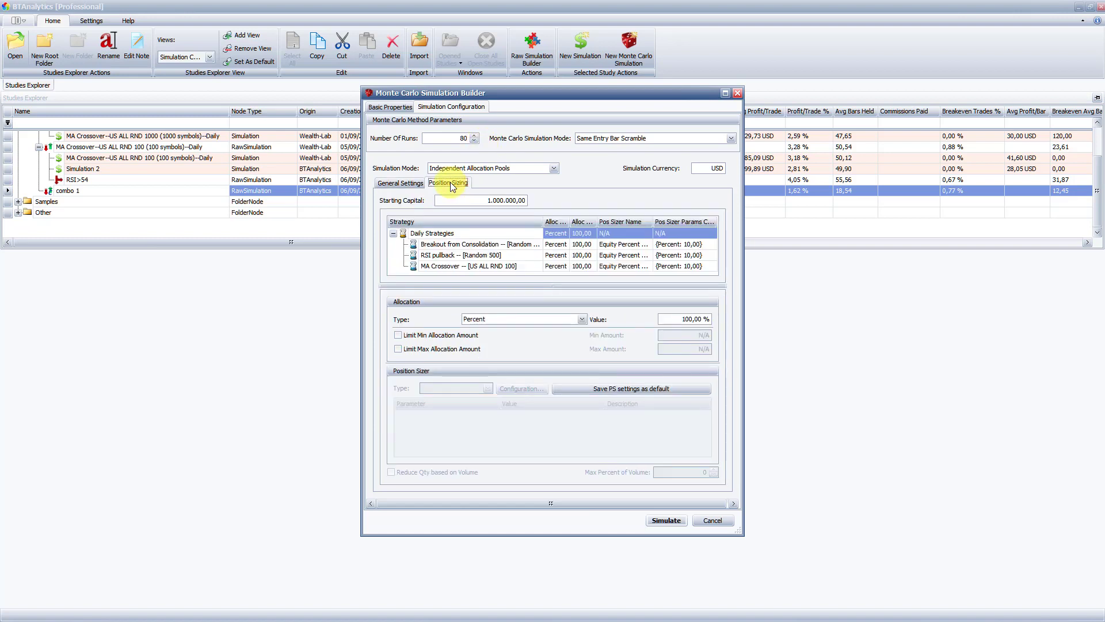
pyautogui.click(553, 169)
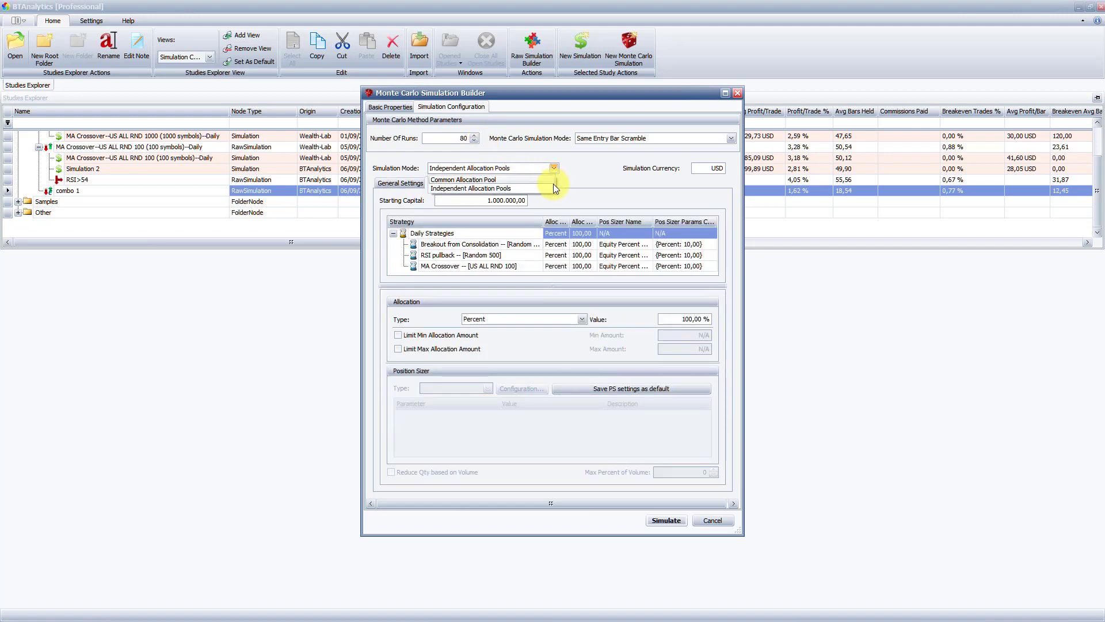
pyautogui.click(553, 188)
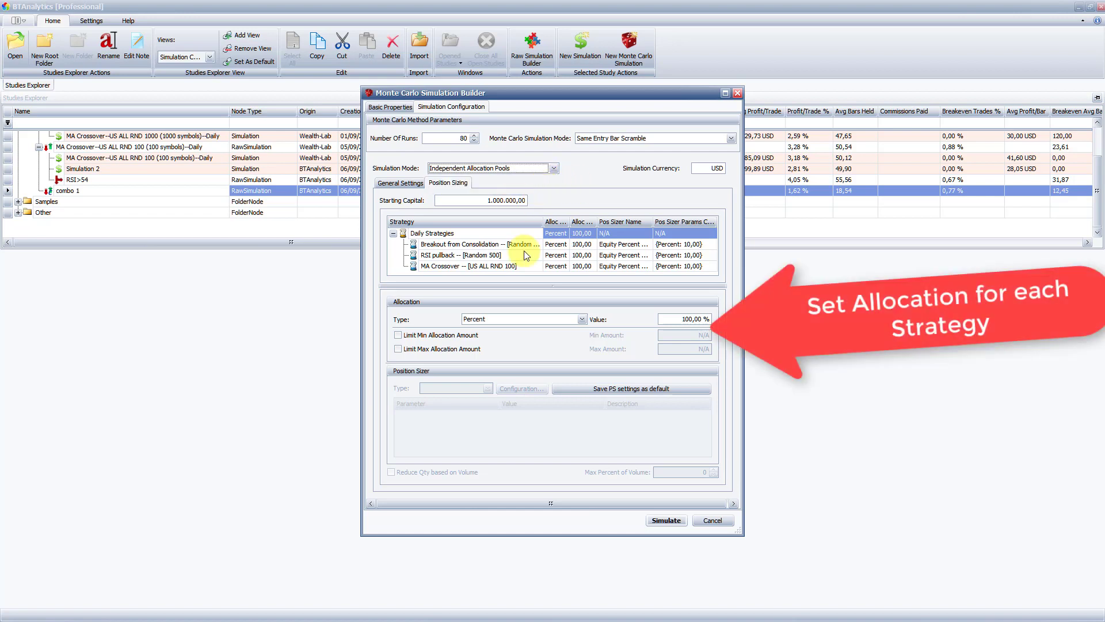
# Set the percent allocation of the Breakout from Consolidation strategy to 25.
pyautogui.click(582, 234)
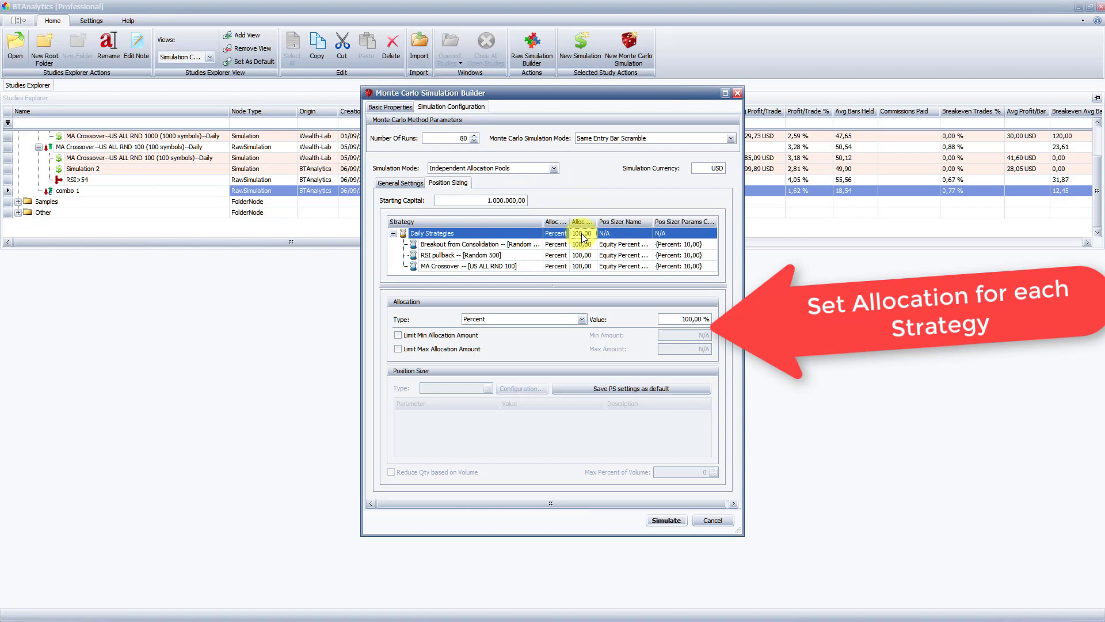
pyautogui.click(581, 244)
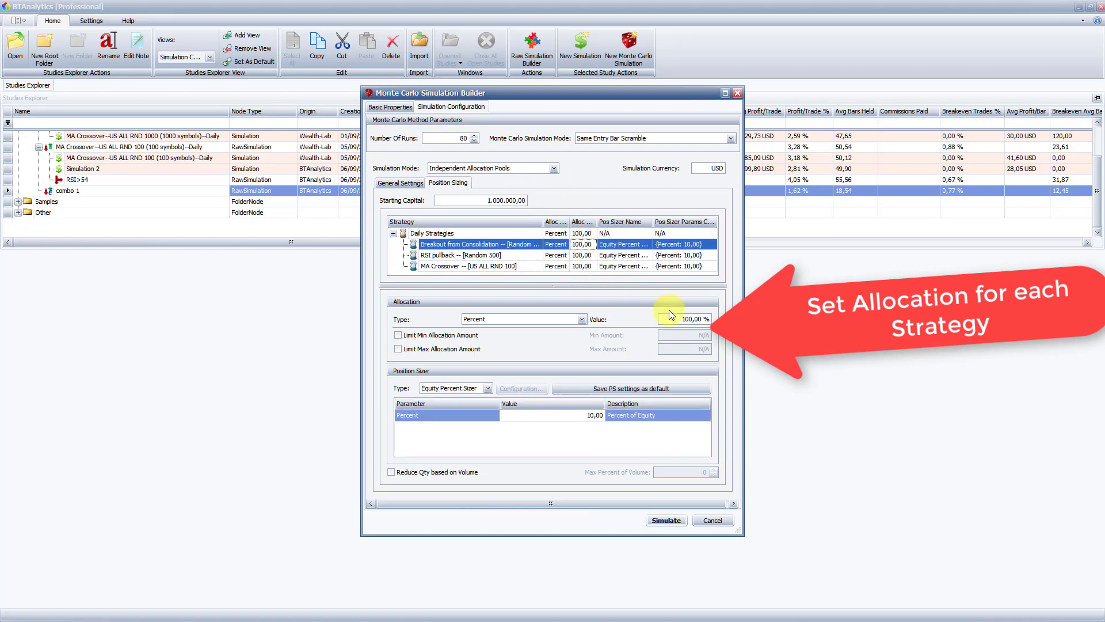
pyautogui.click(671, 317)
pyautogui.doubleClick(708, 319)
pyautogui.write('2')
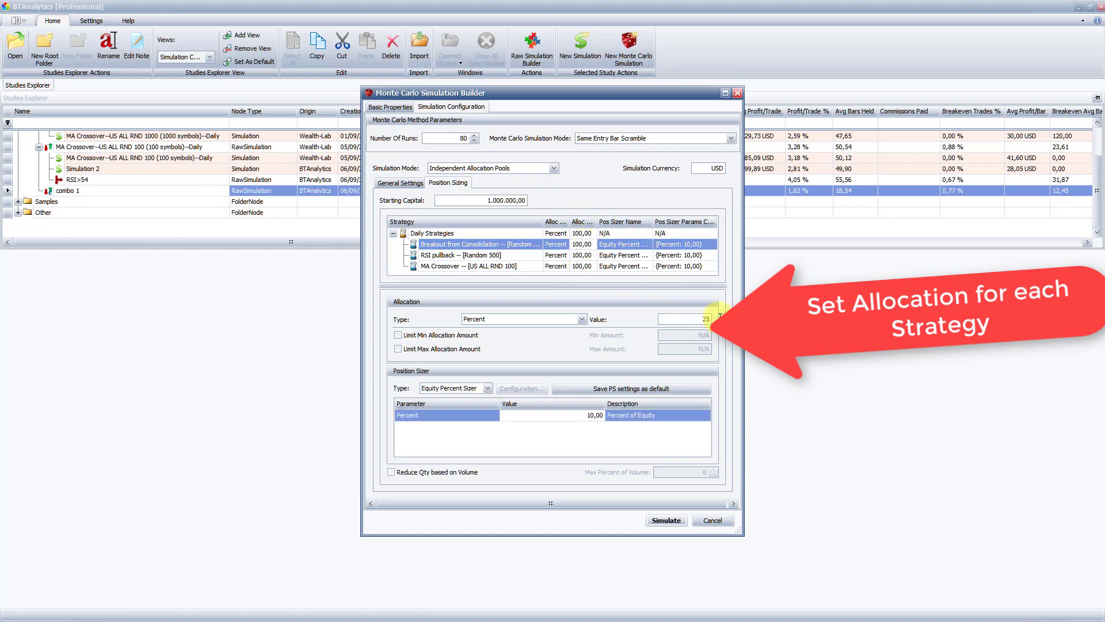
pyautogui.write('5')
# Set the percent allocation of RSI pullback to 25 and of MA Crossover to 30.
pyautogui.click(565, 254)
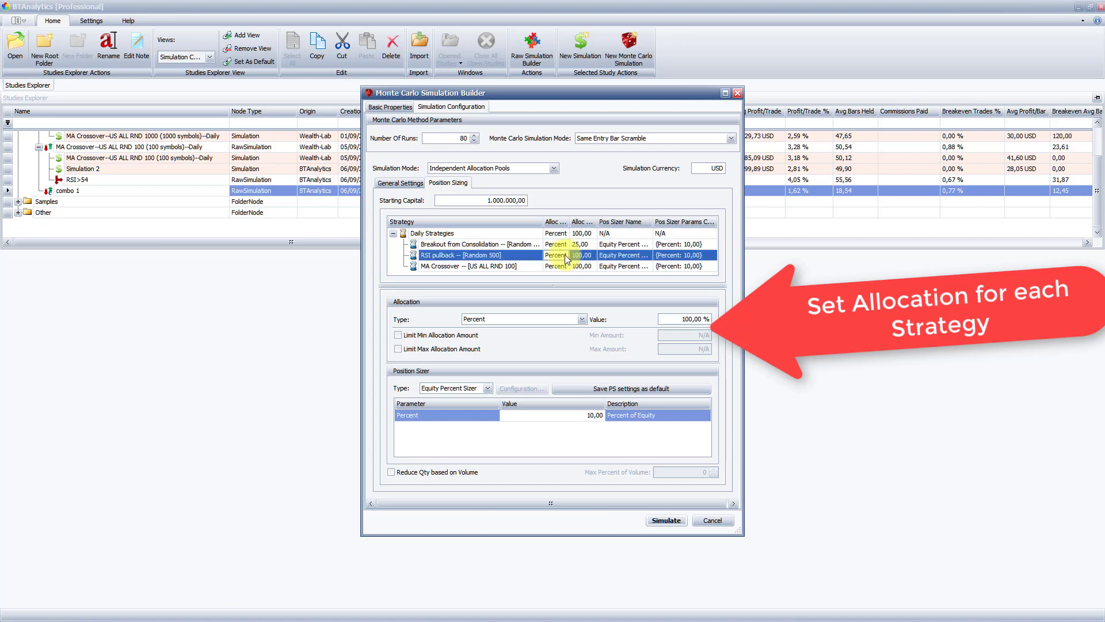
pyautogui.doubleClick(693, 319)
pyautogui.write('25')
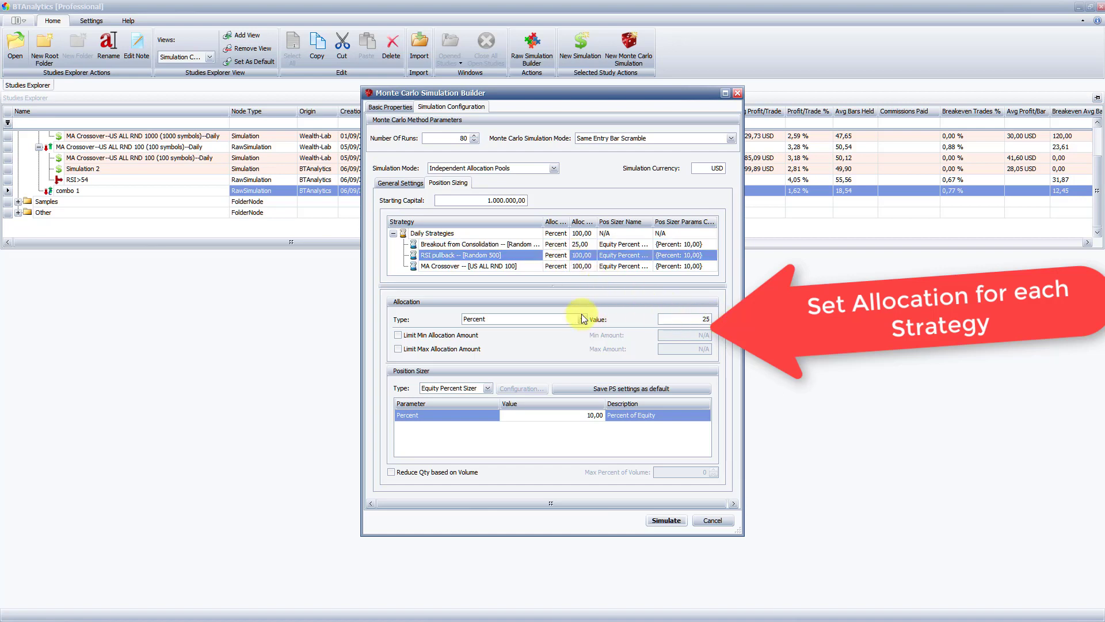
pyautogui.click(579, 266)
pyautogui.doubleClick(687, 320)
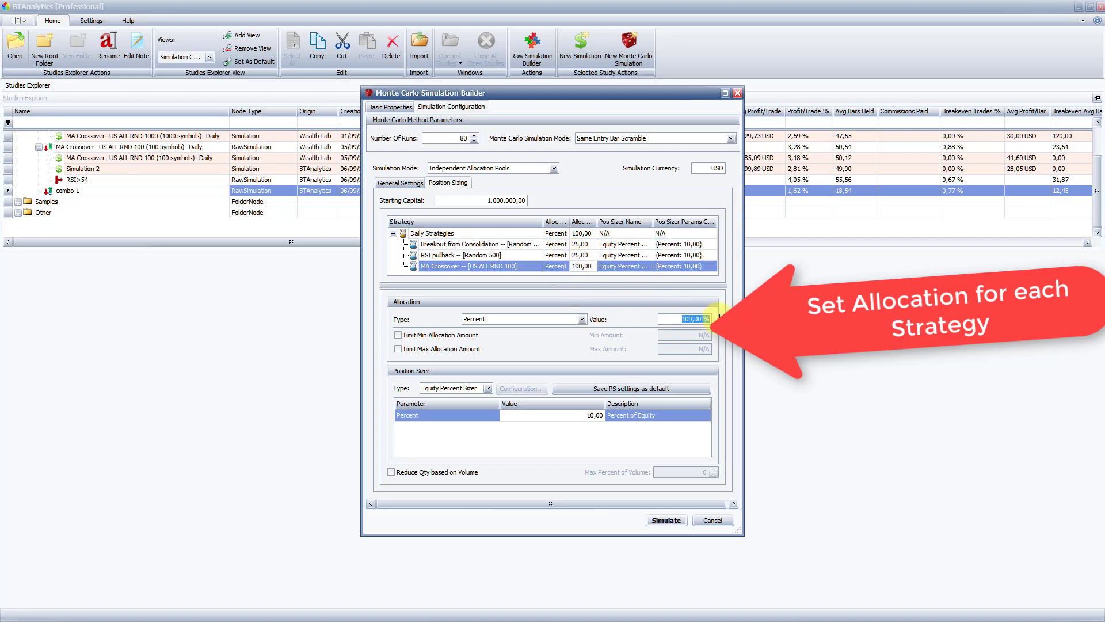
pyautogui.write('30')
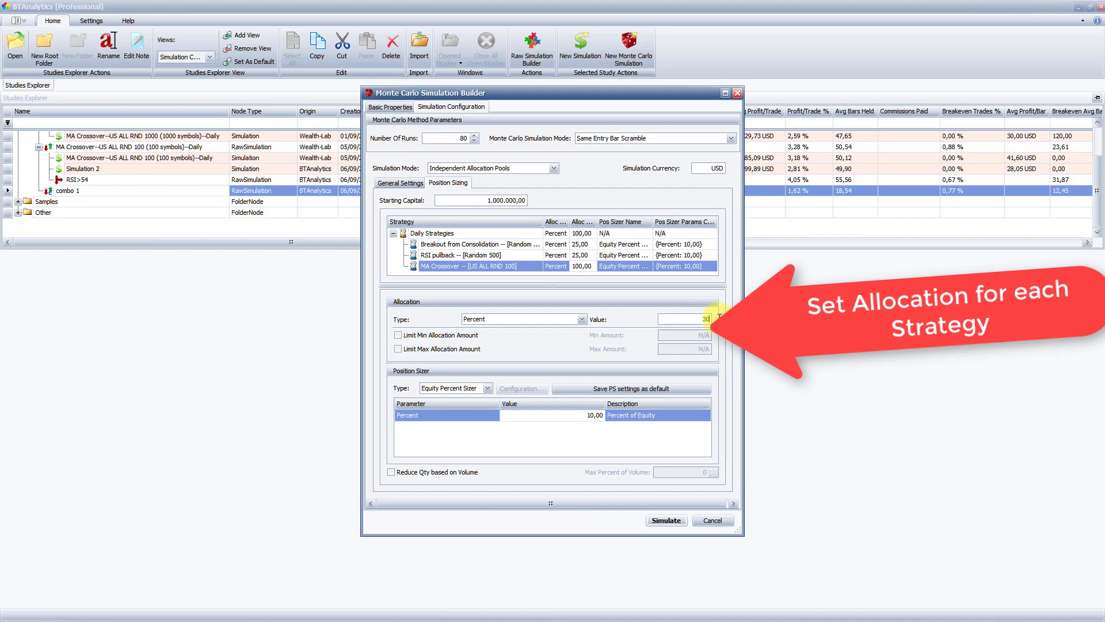
# Use the Fixed Amount Position Sizer for the RSI pullback strategy.
pyautogui.click(659, 255)
pyautogui.click(489, 387)
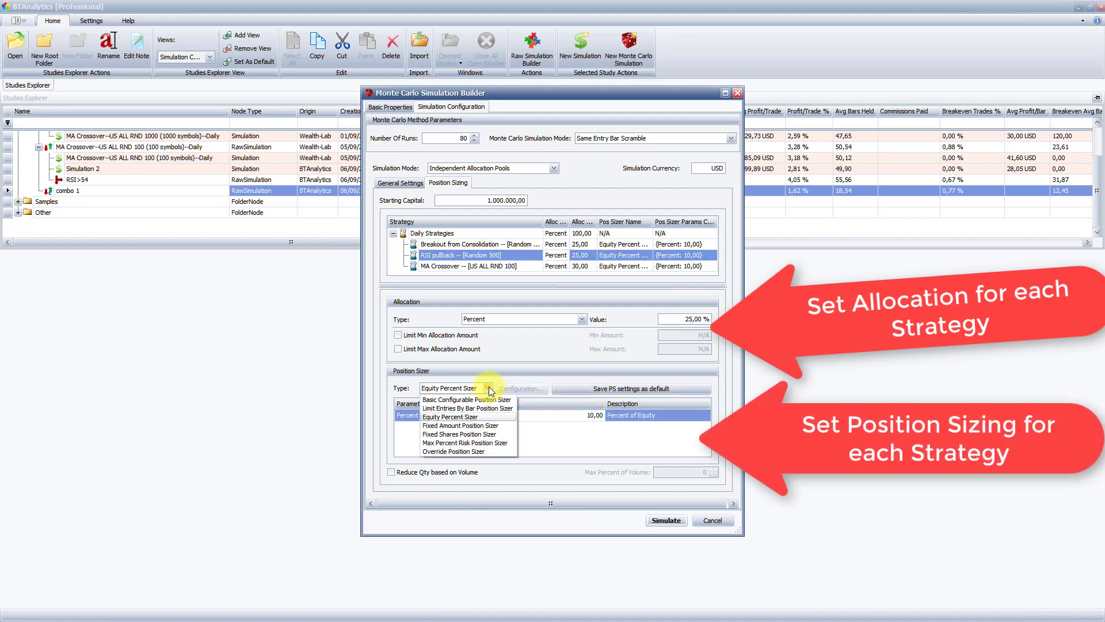
pyautogui.click(481, 426)
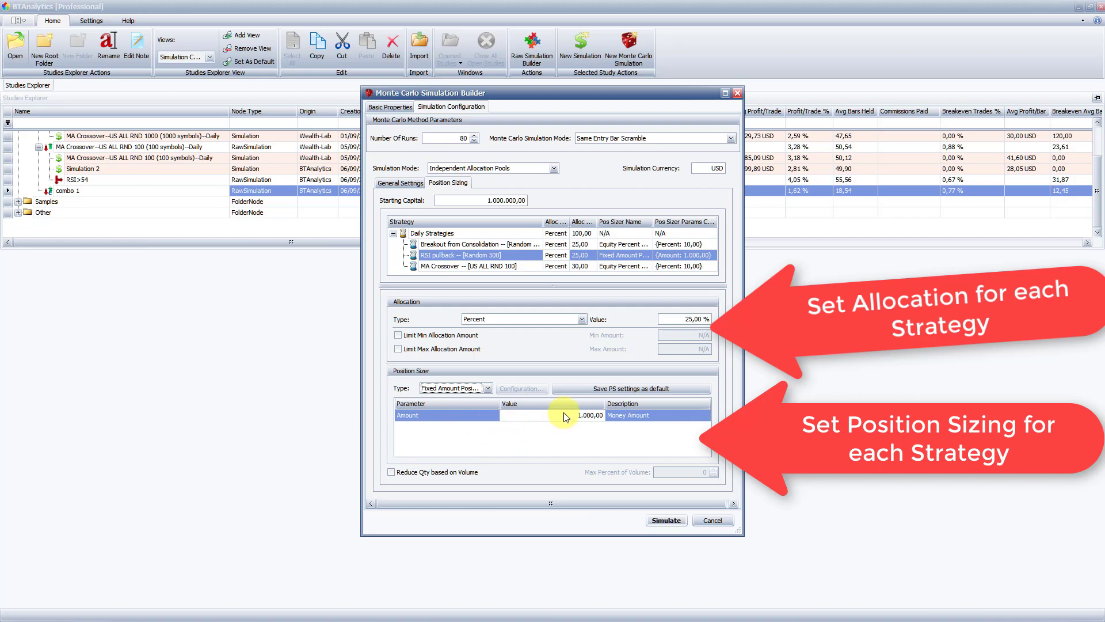
# Size MA Crossover positions at 15 percent of equity and reduce their quantity based on volume, with a maximum of 5 percent.
pyautogui.click(576, 266)
pyautogui.click(594, 417)
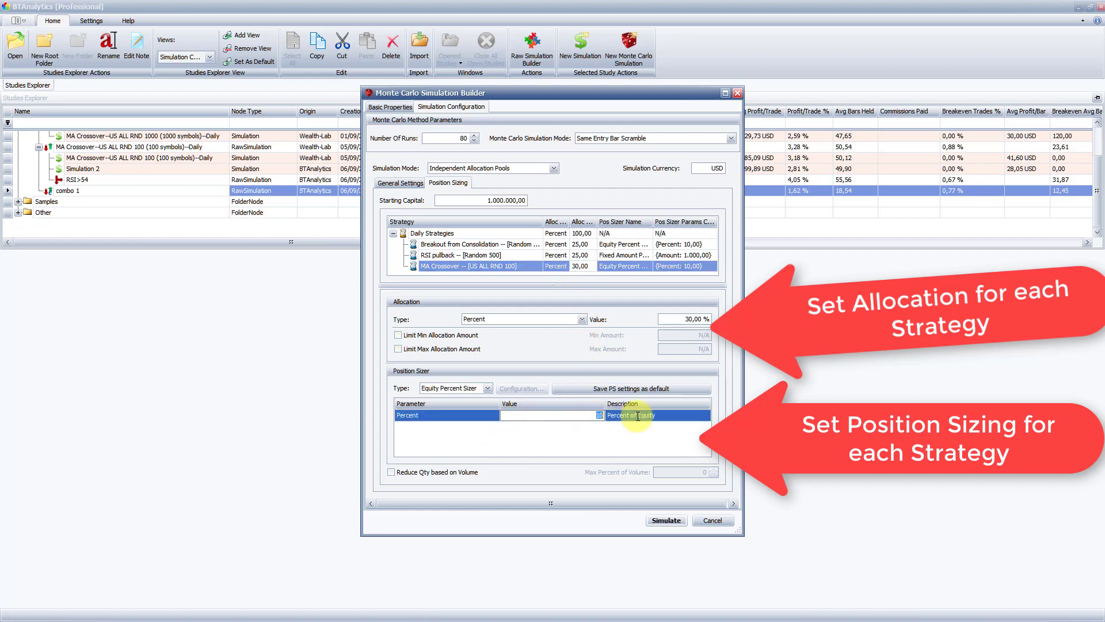
pyautogui.write('15')
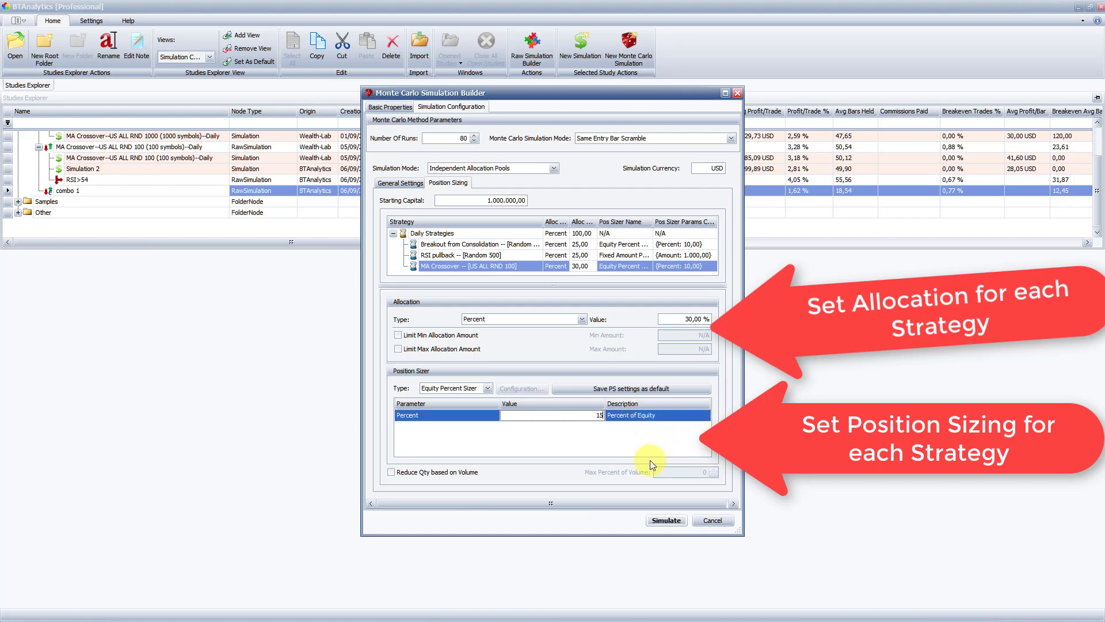
pyautogui.click(457, 471)
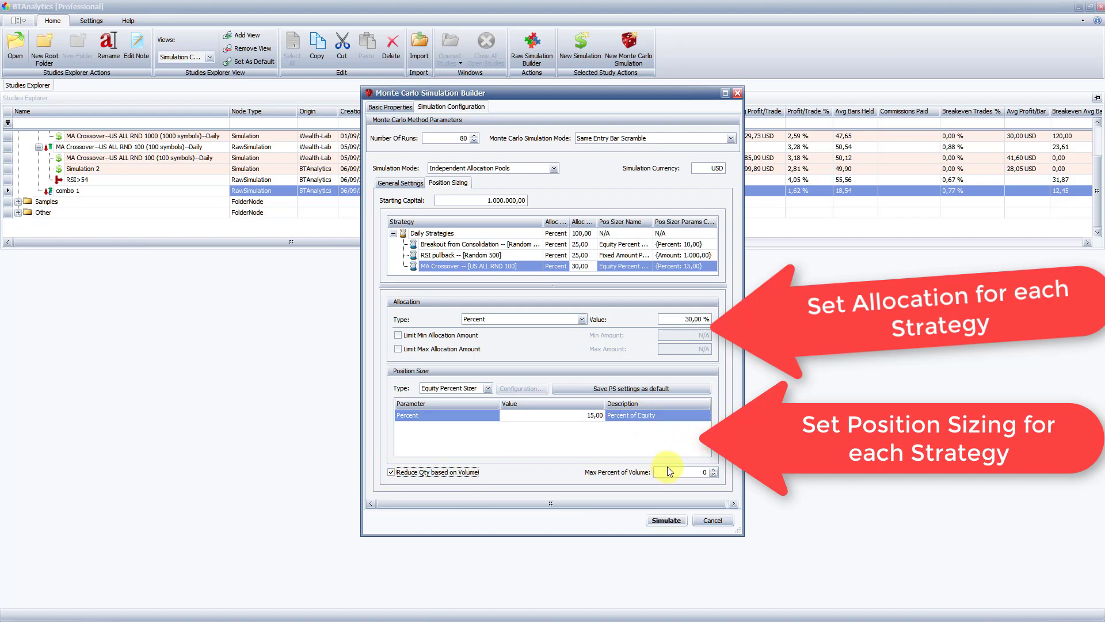
# Name the new simulation Monte Carlo 1, run it and acknowledge its completion.
pyautogui.click(407, 109)
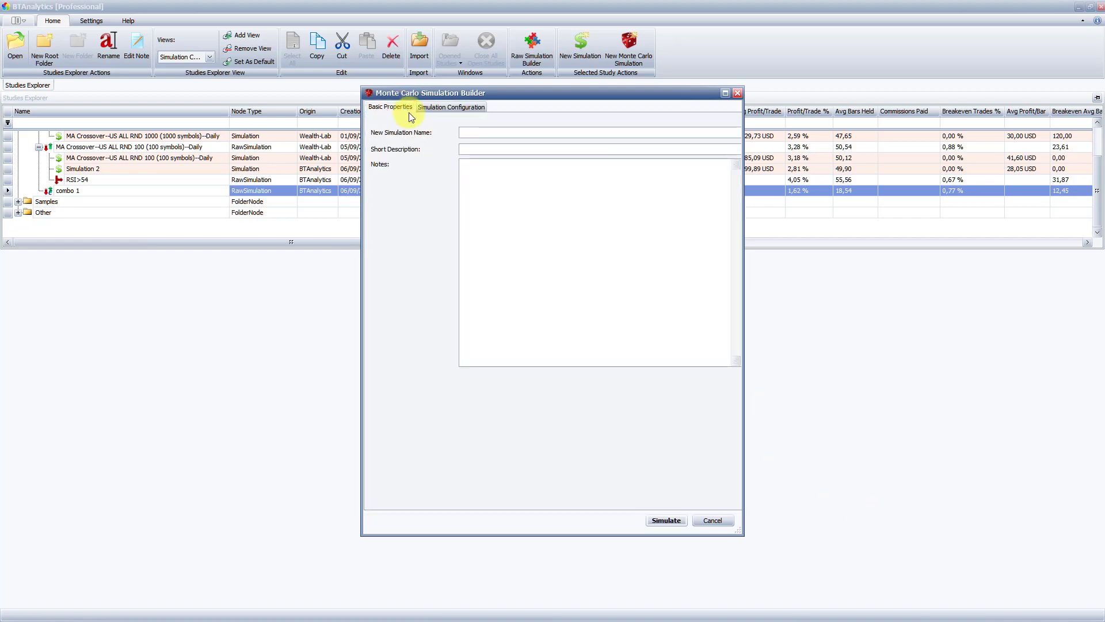
pyautogui.click(493, 132)
pyautogui.write('Monte Carlo')
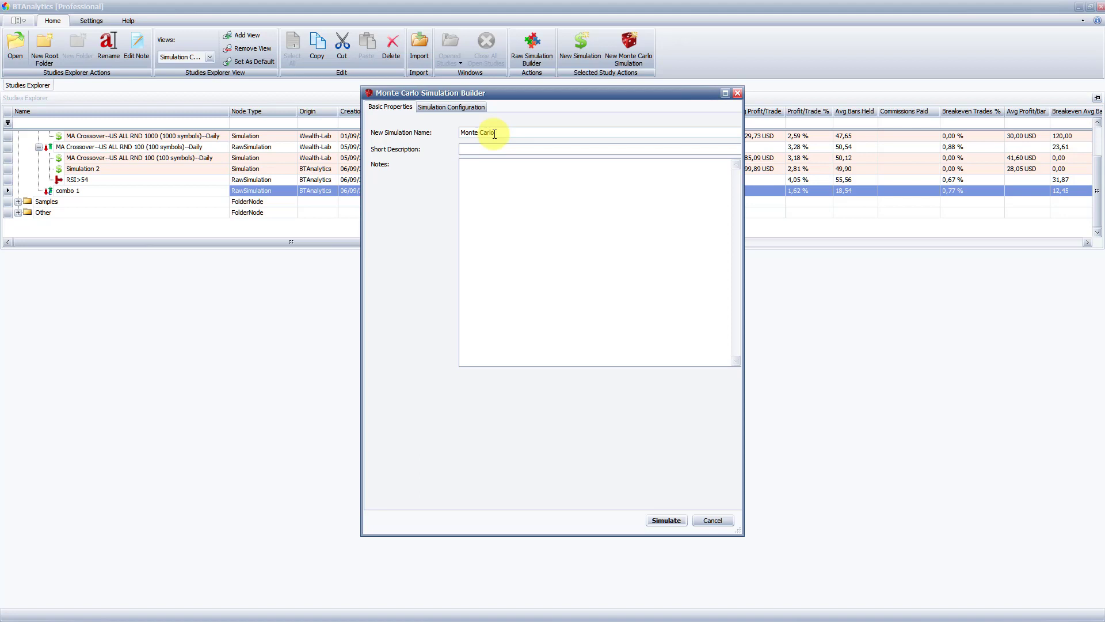
pyautogui.write(' 1')
pyautogui.click(681, 523)
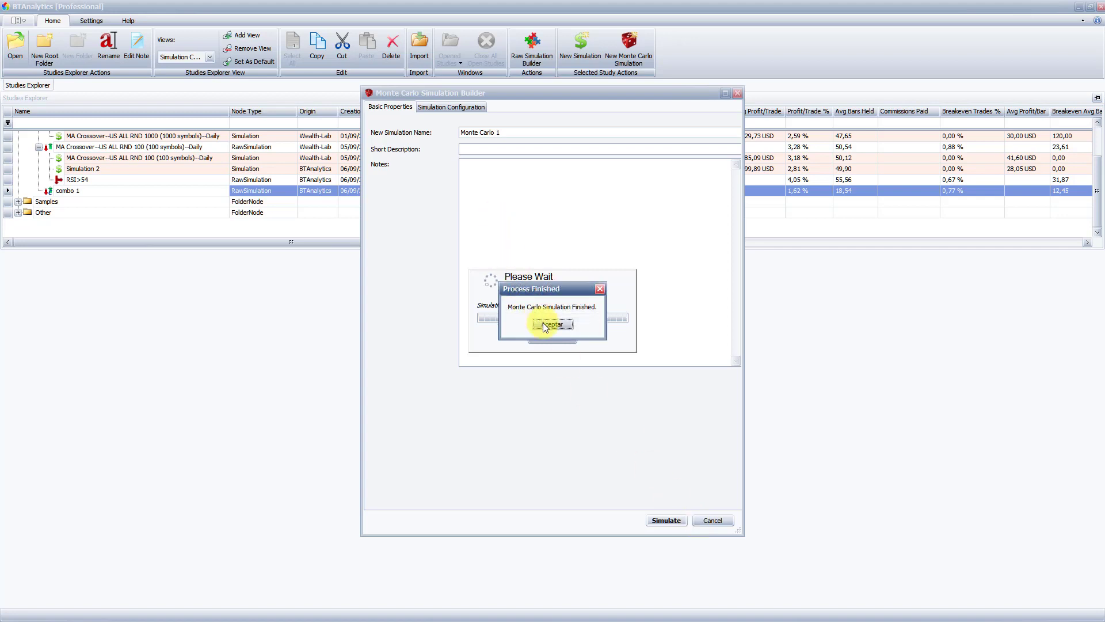
pyautogui.click(544, 325)
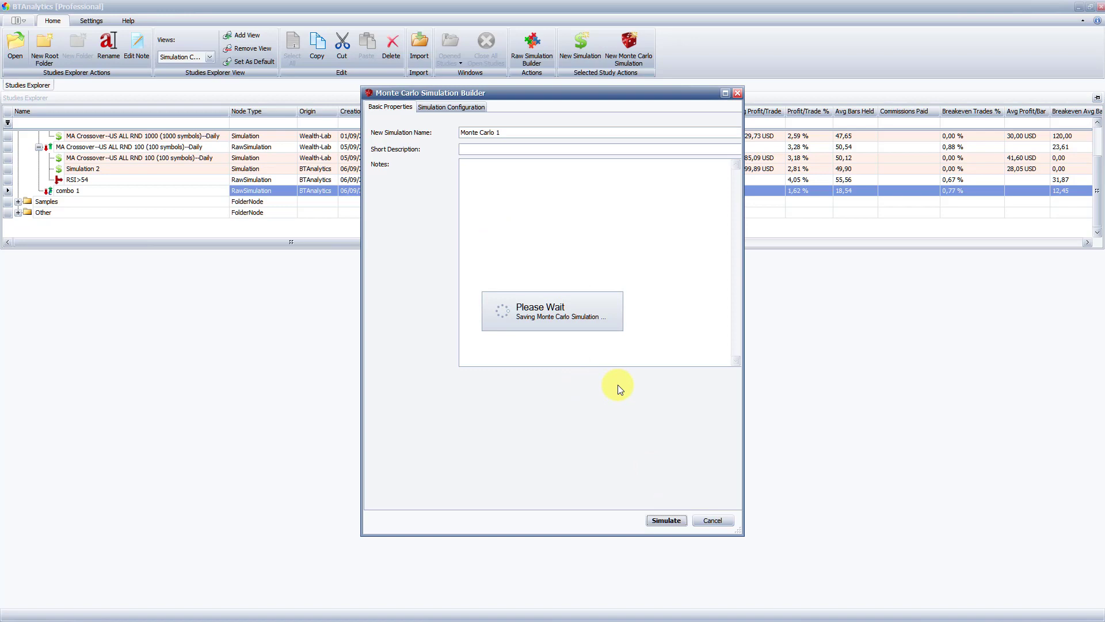
# Open the Monte Carlo 1 study and show its average performance for the selected strategy and all its descendants.
pyautogui.click(213, 201)
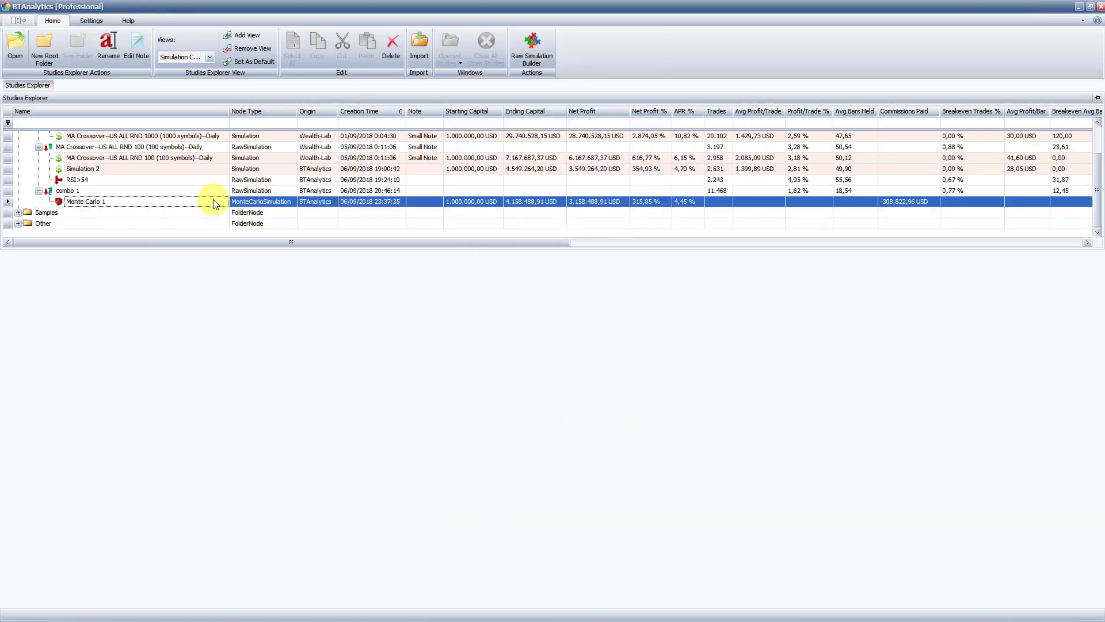
pyautogui.doubleClick(213, 201)
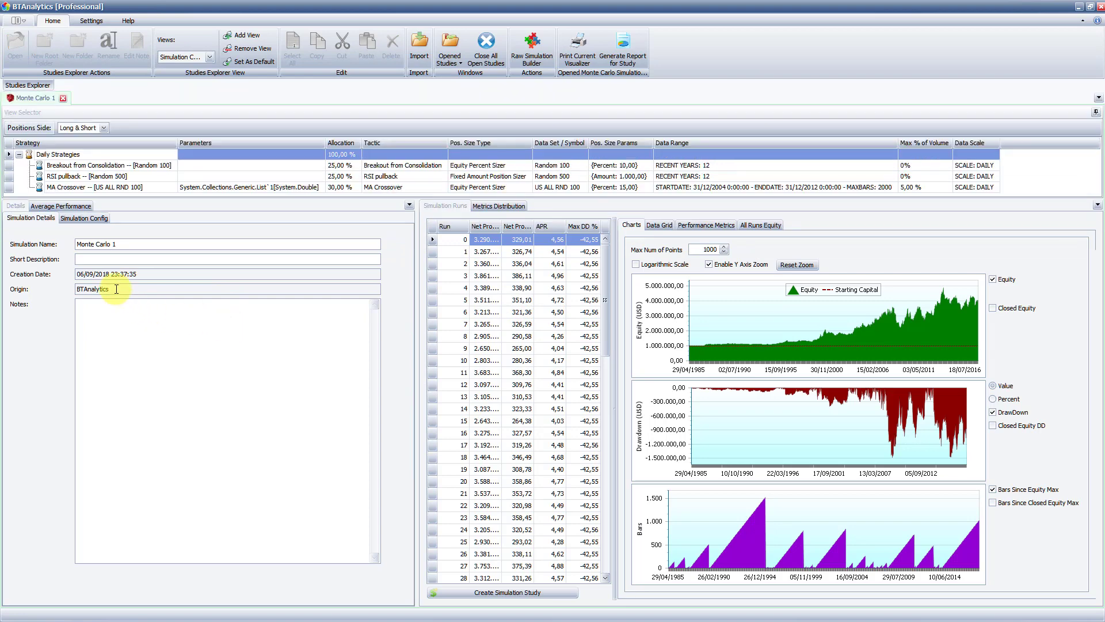
pyautogui.click(74, 207)
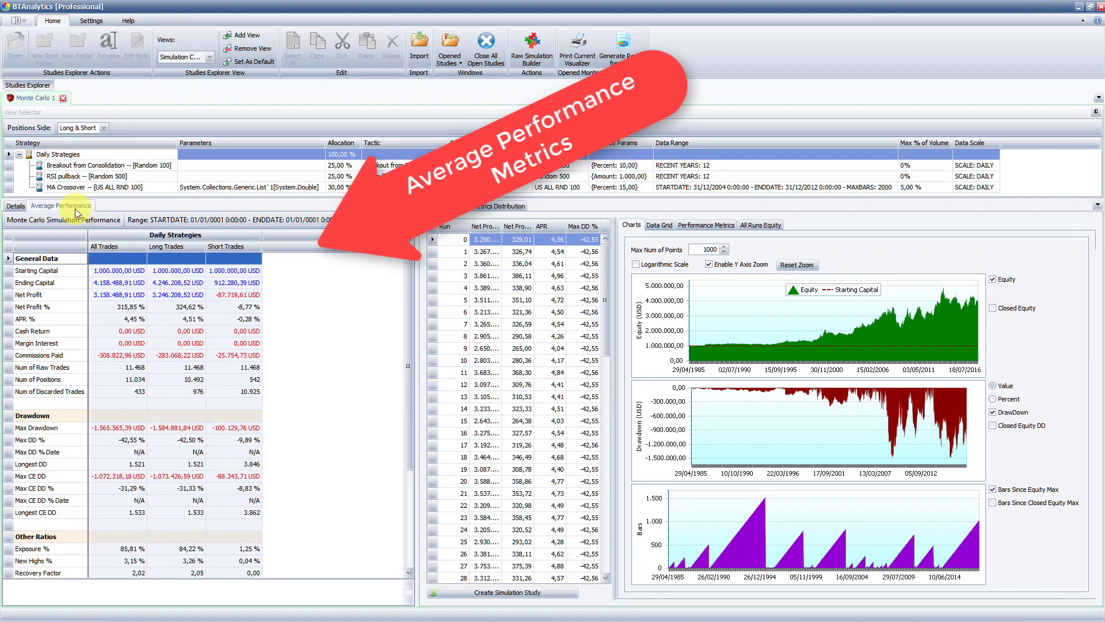
pyautogui.rightClick(157, 234)
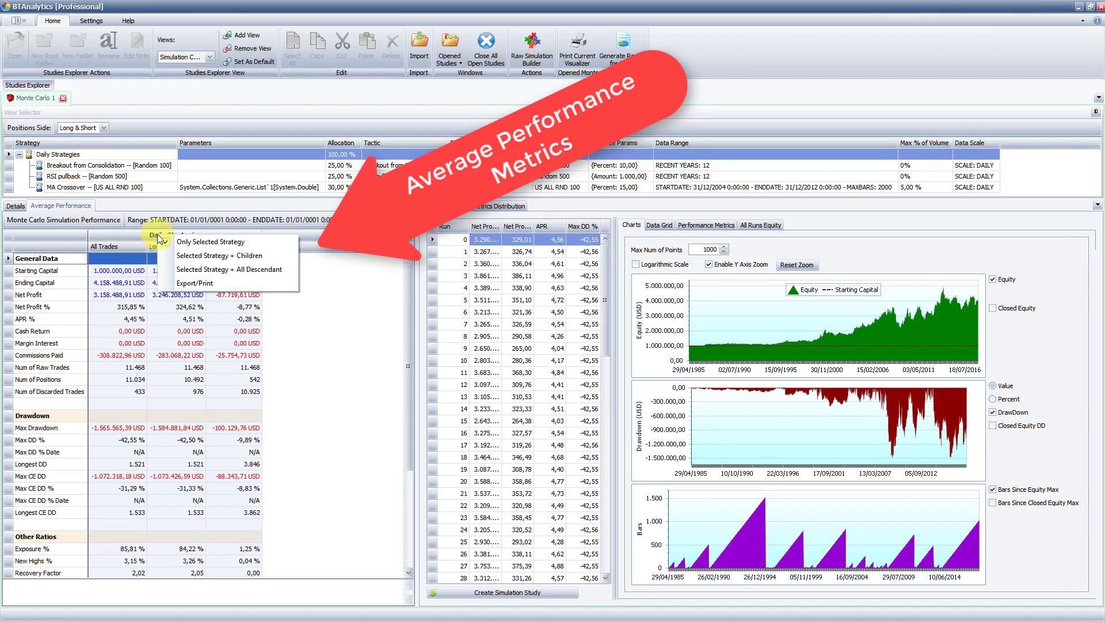
pyautogui.click(197, 271)
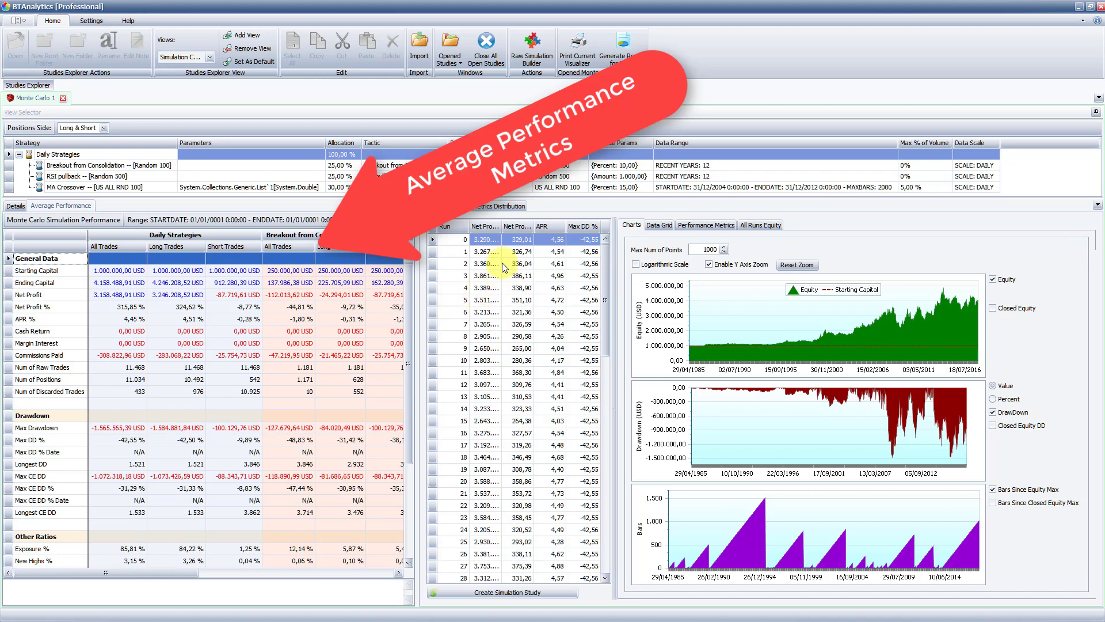
# Review the equity of all runs and the performance metrics of individual simulation runs, selecting runs 5, 18 and 22.
pyautogui.click(495, 303)
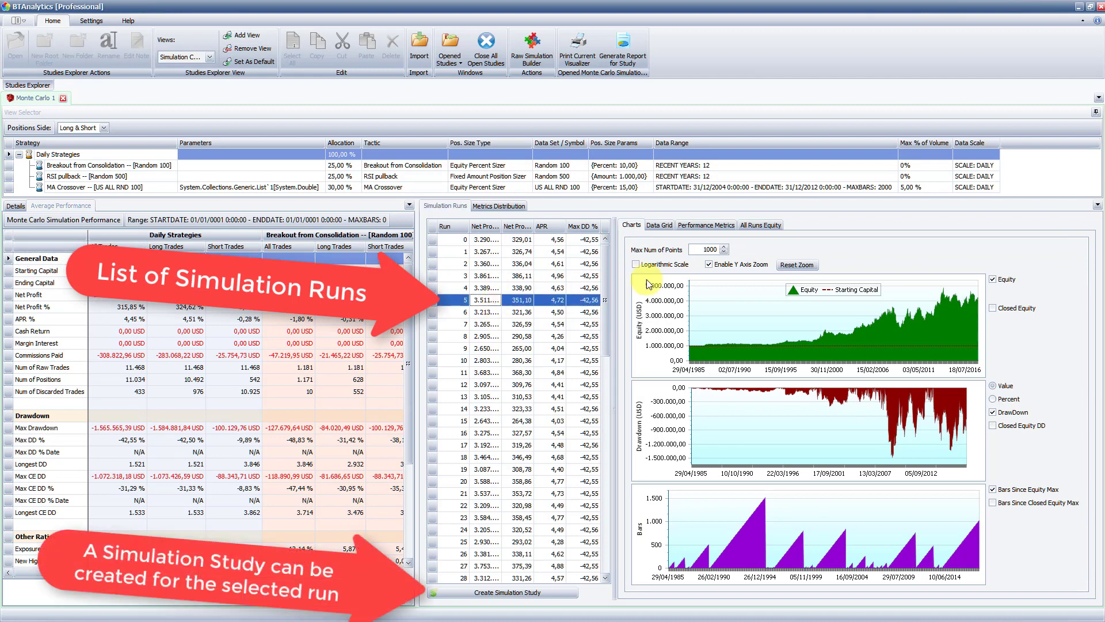
pyautogui.click(754, 226)
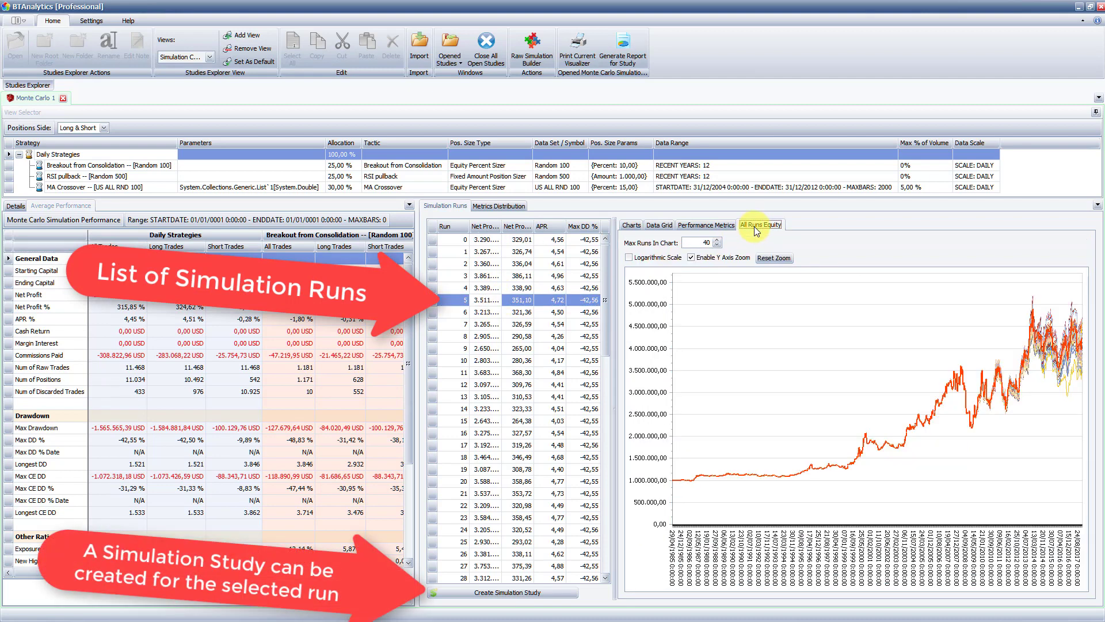
pyautogui.click(529, 459)
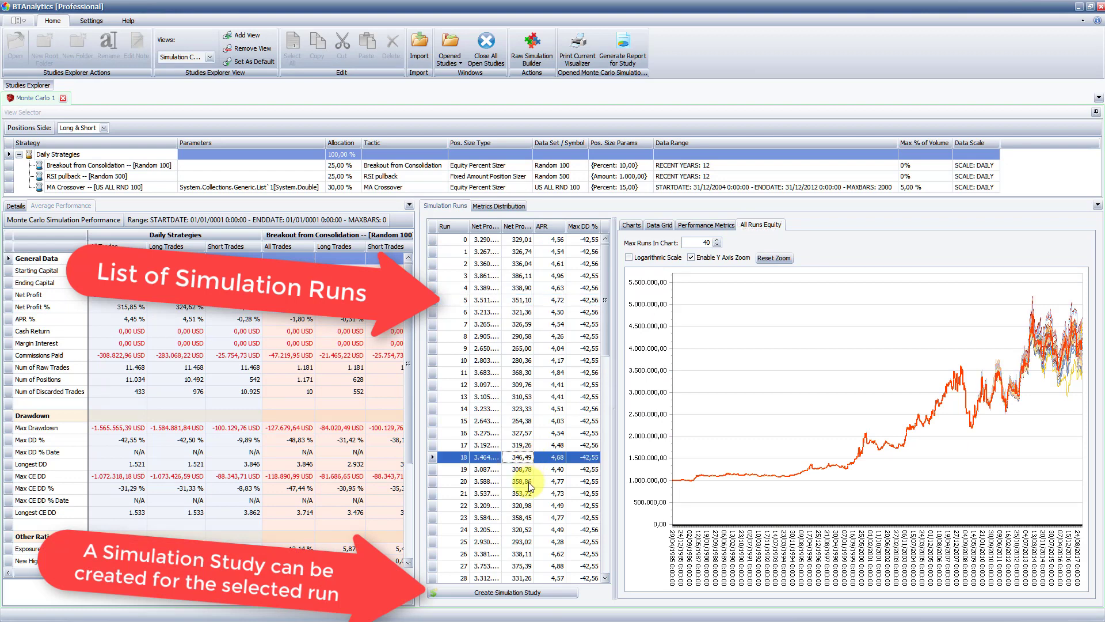
pyautogui.click(529, 507)
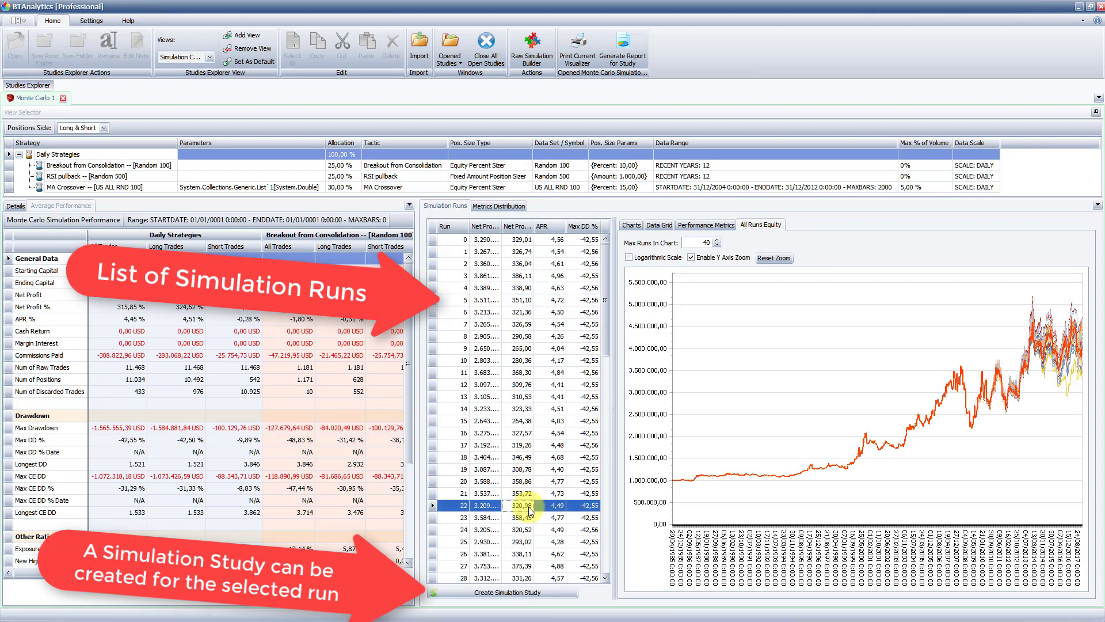
pyautogui.click(693, 225)
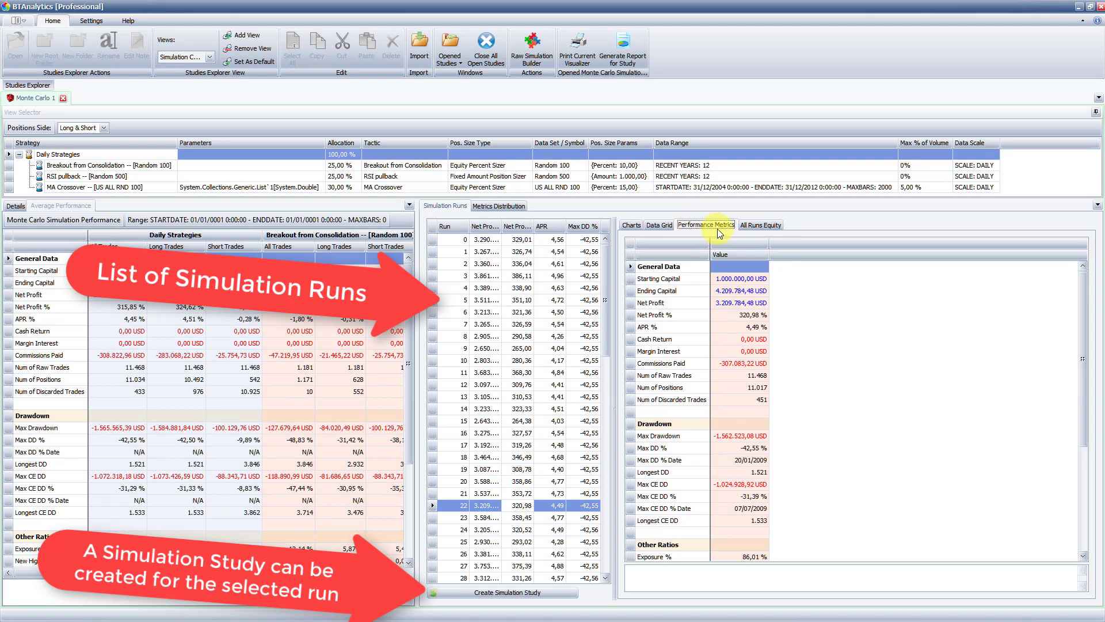
pyautogui.click(749, 227)
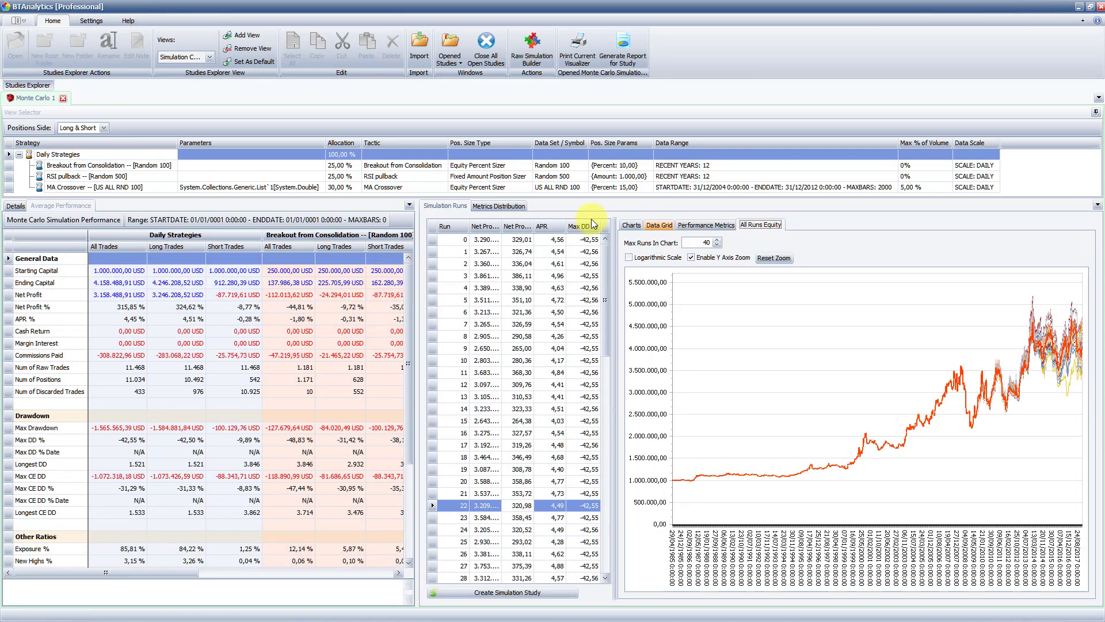
# Show the metrics distribution for Net Profit (%) with 50 bars, and close the Monte Carlo 1 study.
pyautogui.click(507, 207)
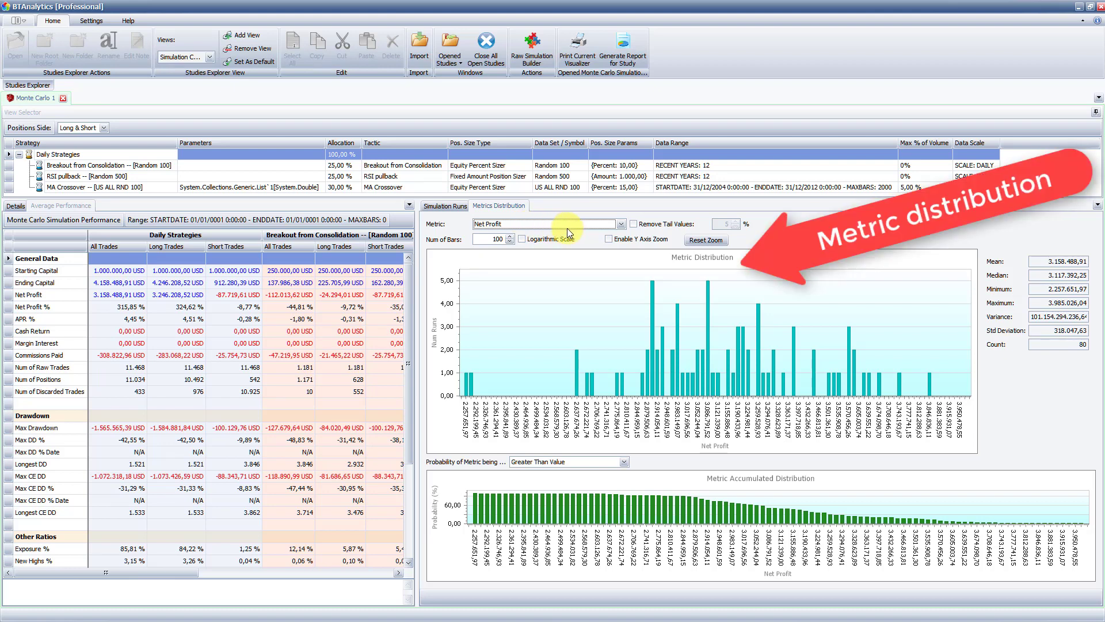
pyautogui.click(621, 224)
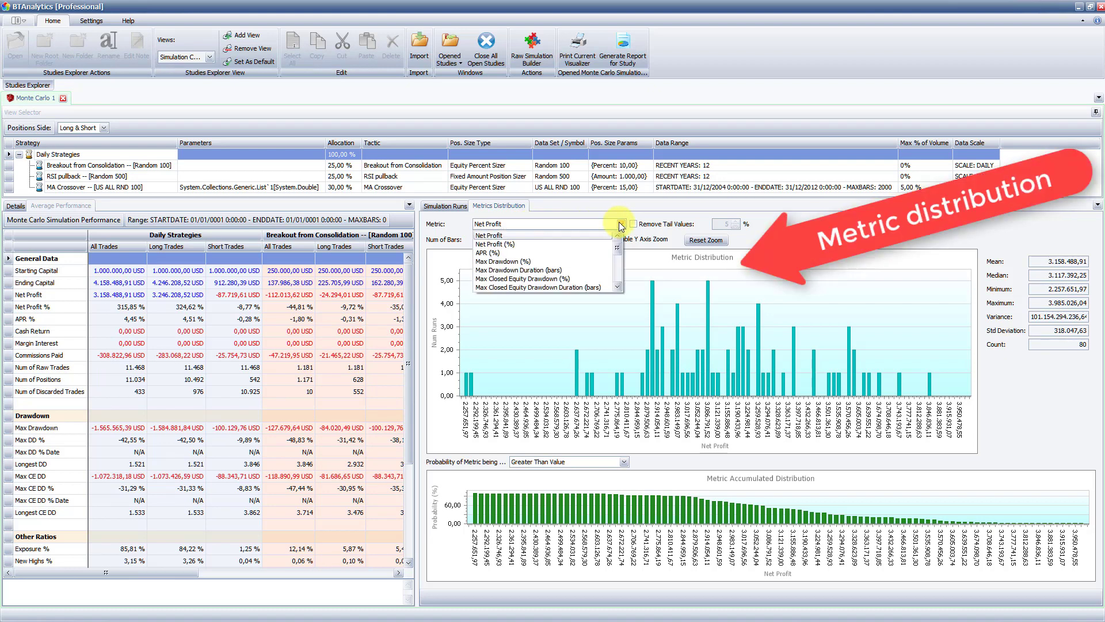
pyautogui.click(529, 247)
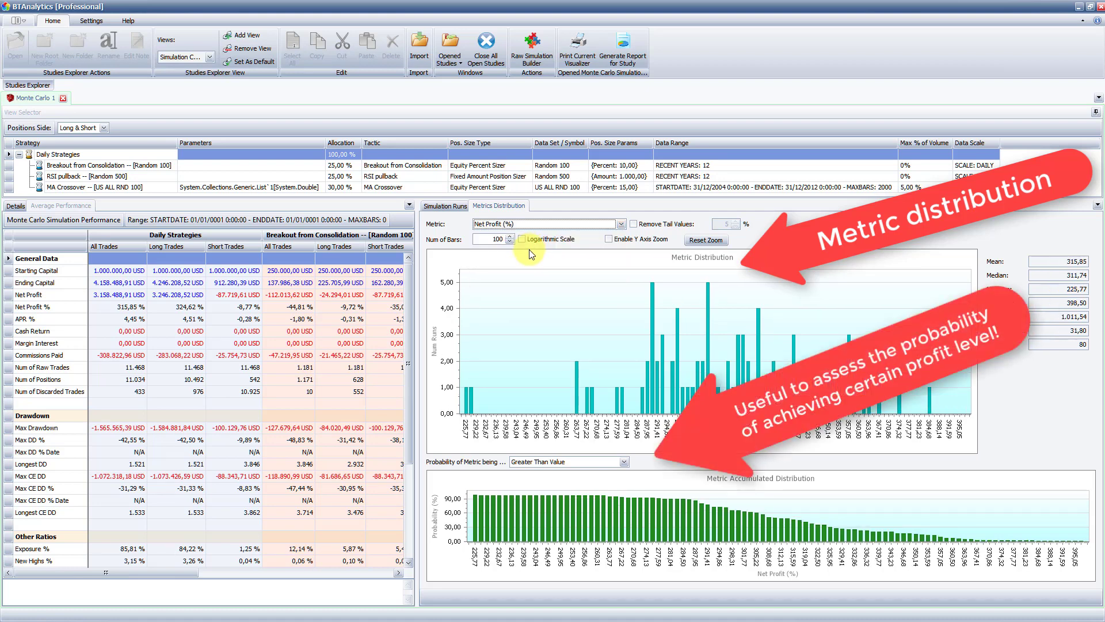
pyautogui.moveTo(491, 239); pyautogui.dragTo(520, 237)
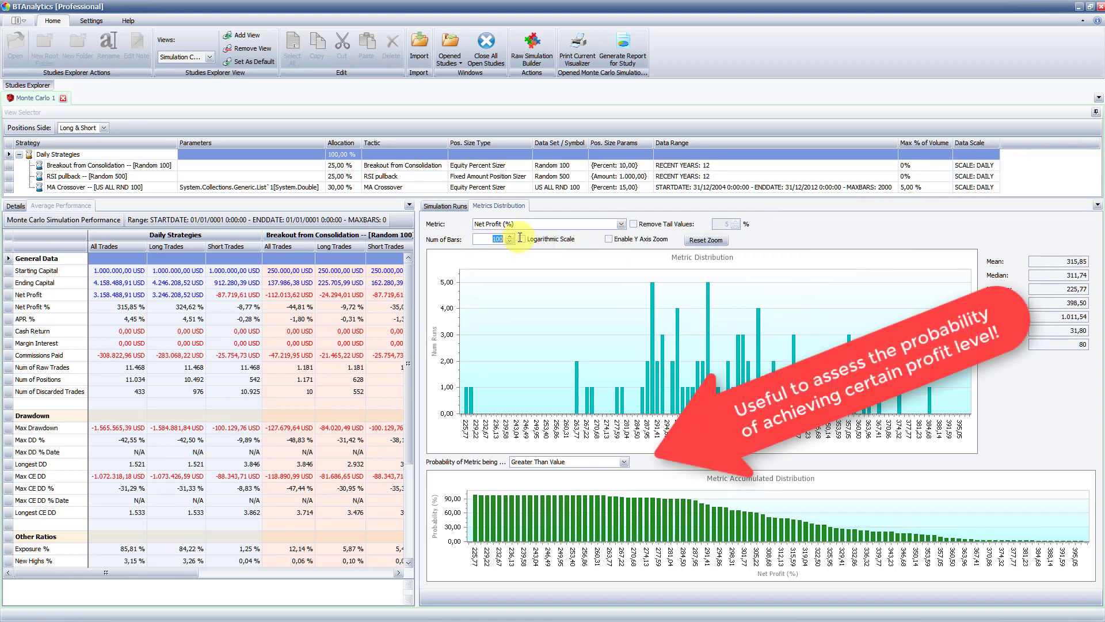
pyautogui.write('50')
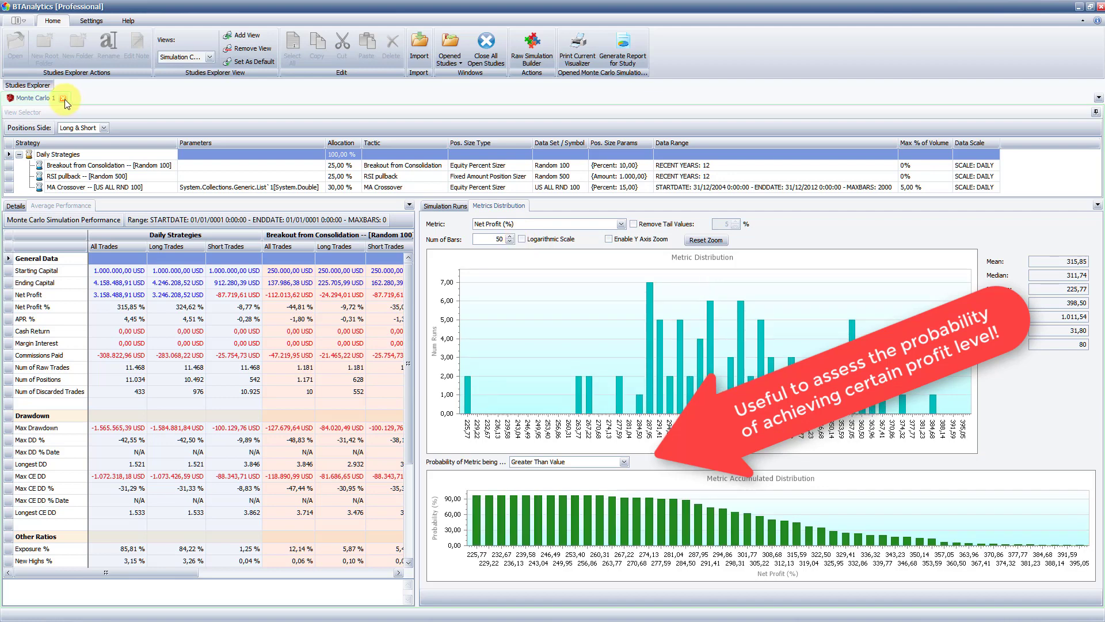
pyautogui.click(63, 98)
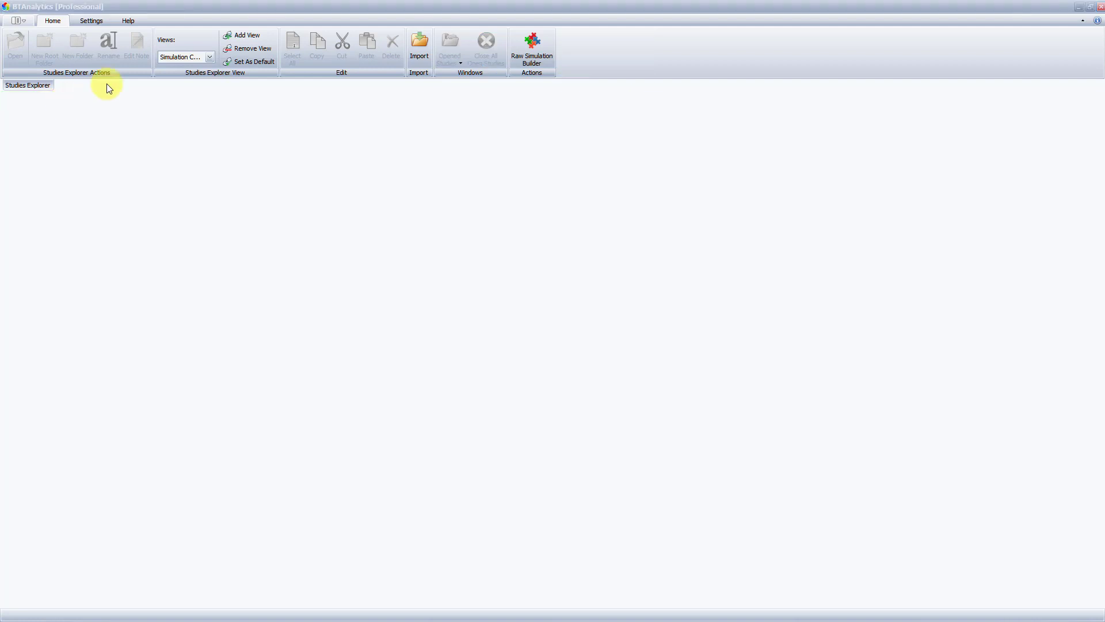
# Open the currency pairs exchange rates configuration.
pyautogui.click(95, 22)
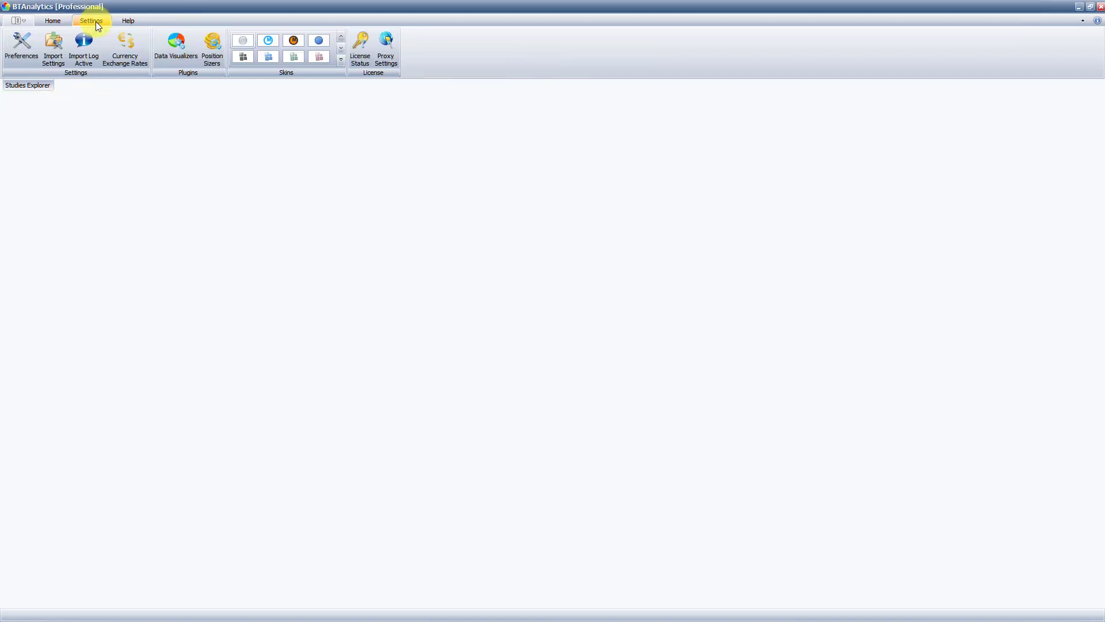
pyautogui.click(119, 49)
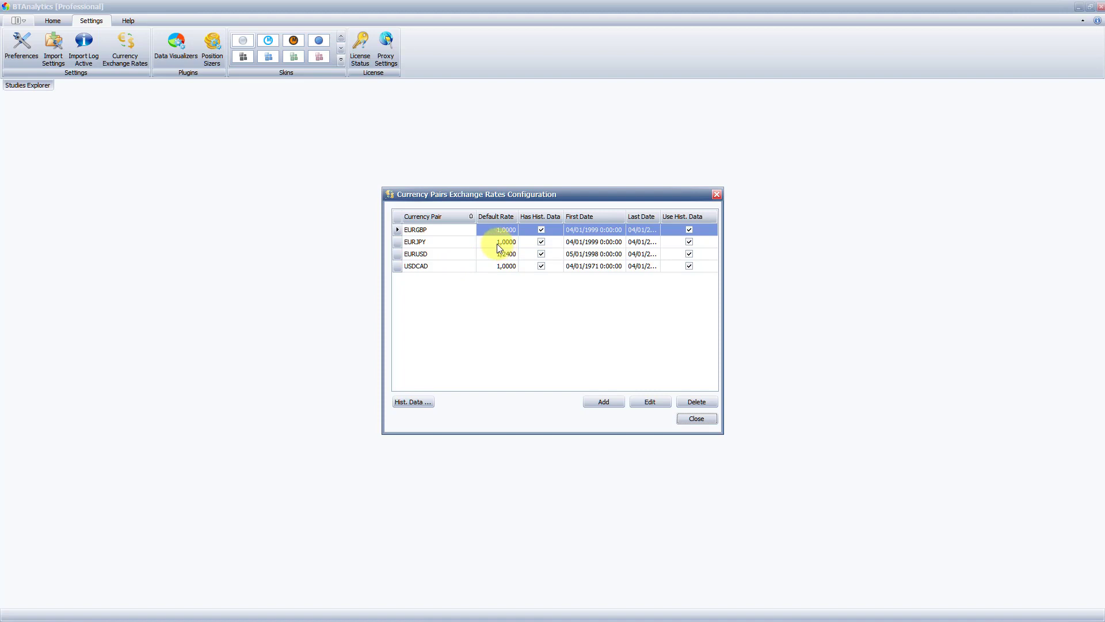
# Review the EURGBP historical exchange rates and the pair's configuration, and close the currency pairs exchange rates configuration.
pyautogui.click(422, 402)
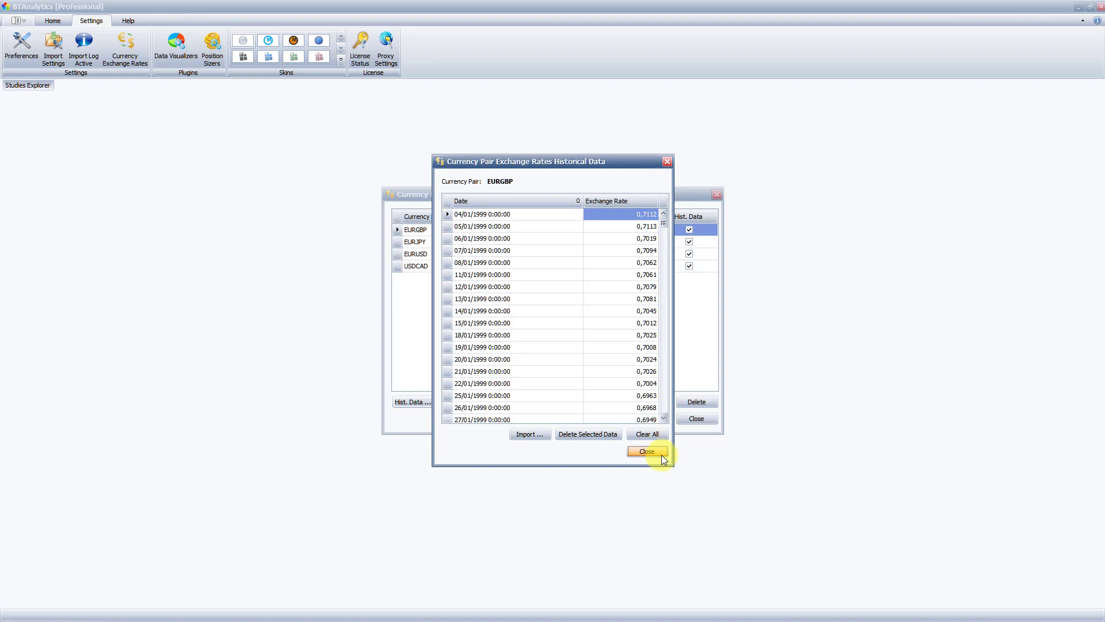
pyautogui.click(647, 451)
pyautogui.click(647, 402)
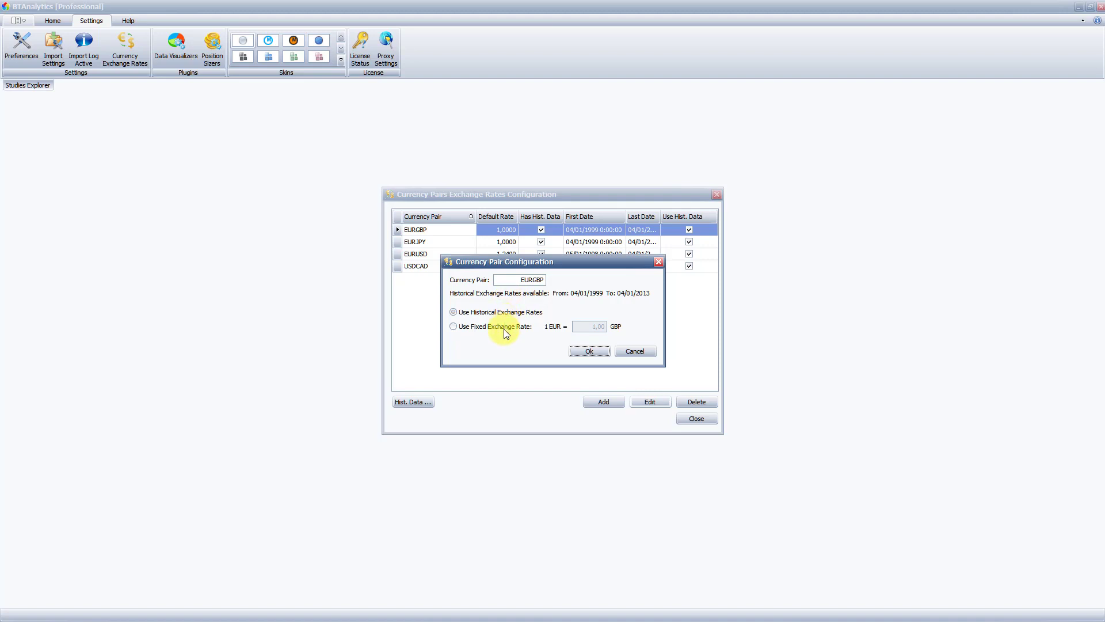
pyautogui.click(609, 358)
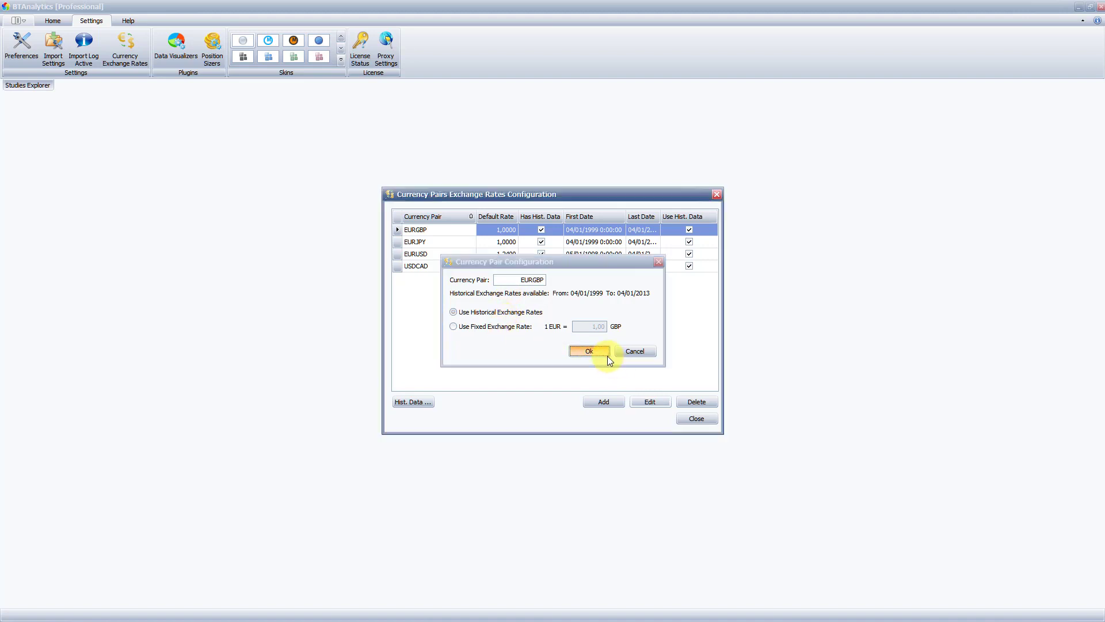
pyautogui.click(690, 418)
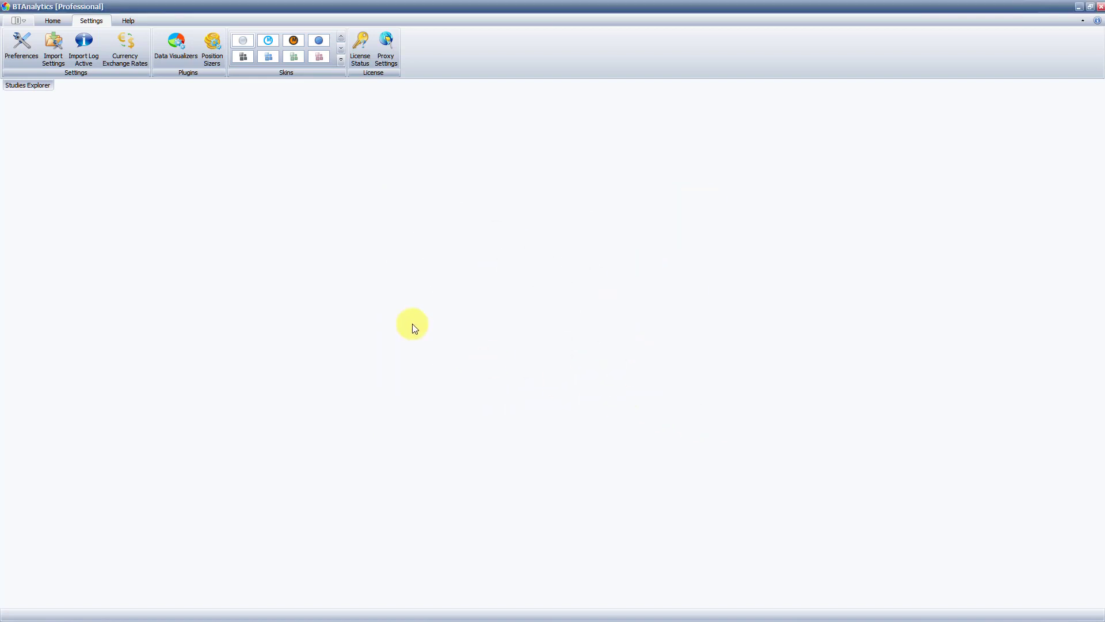
# Open Simulation 2 and move its Equity, DrawDown, Portfolio Evolution and Profit By Period views into the same group as Details, Performance and Positions.
pyautogui.click(39, 86)
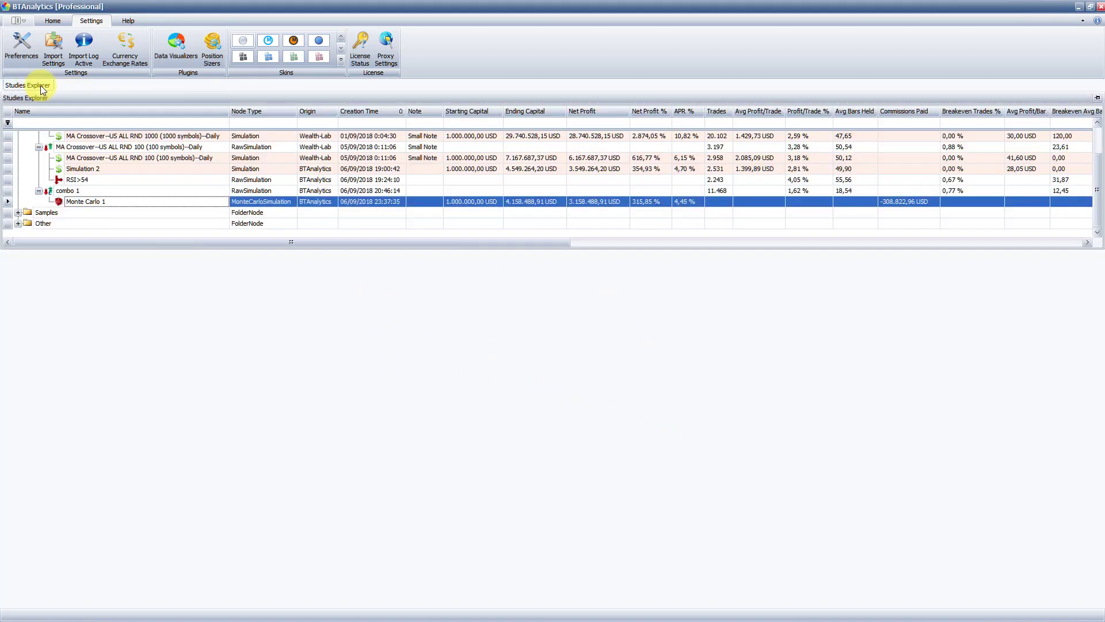
pyautogui.doubleClick(99, 169)
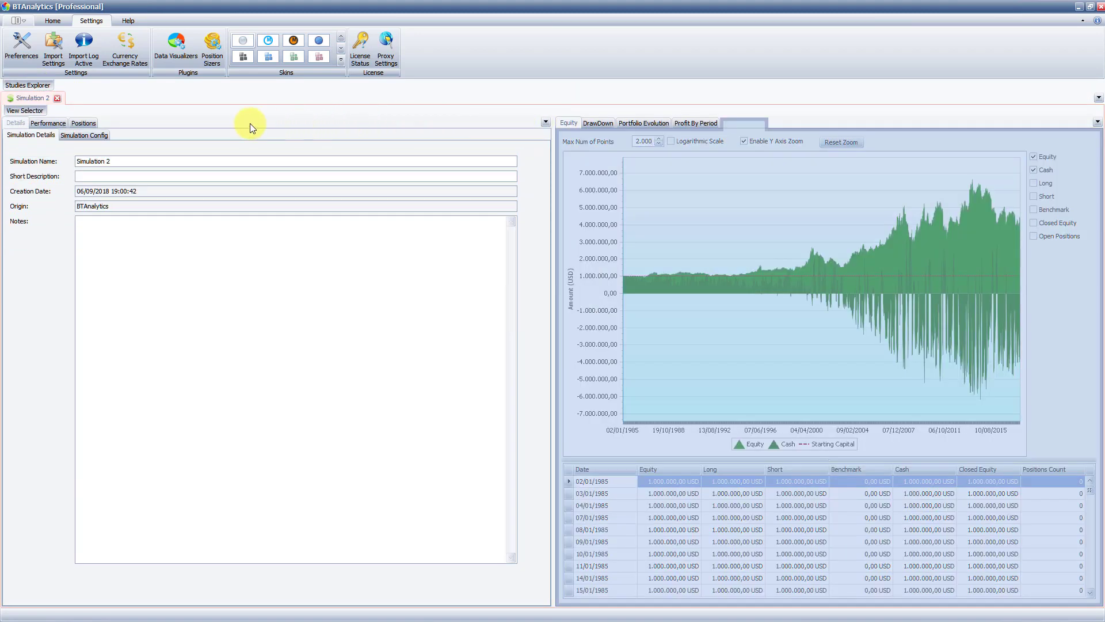
pyautogui.moveTo(104, 126); pyautogui.dragTo(109, 121)
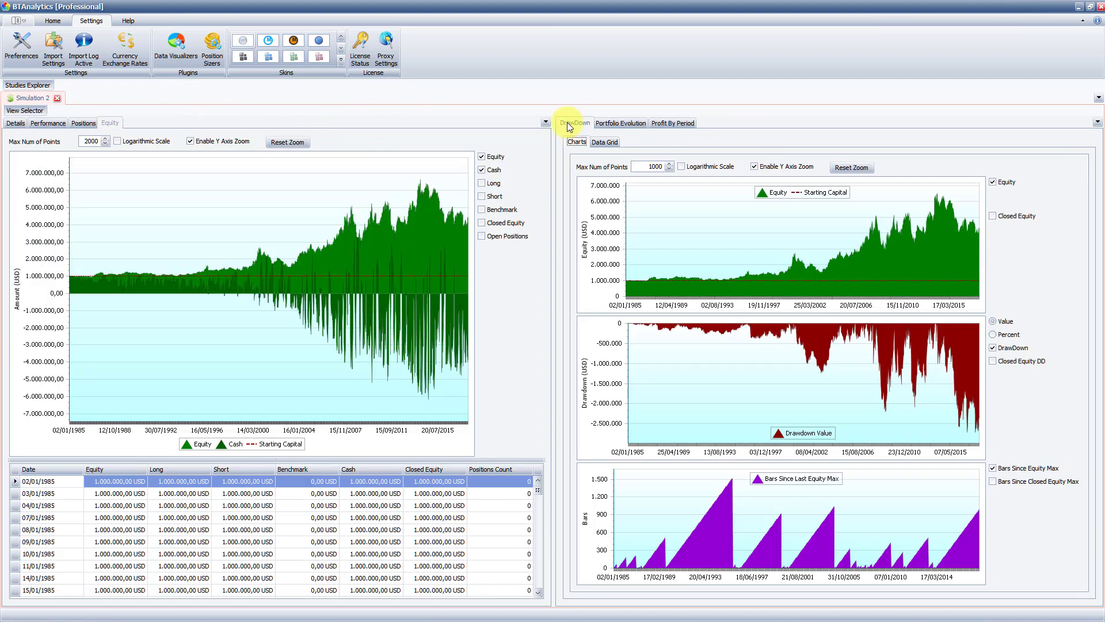
pyautogui.moveTo(568, 123); pyautogui.dragTo(167, 122)
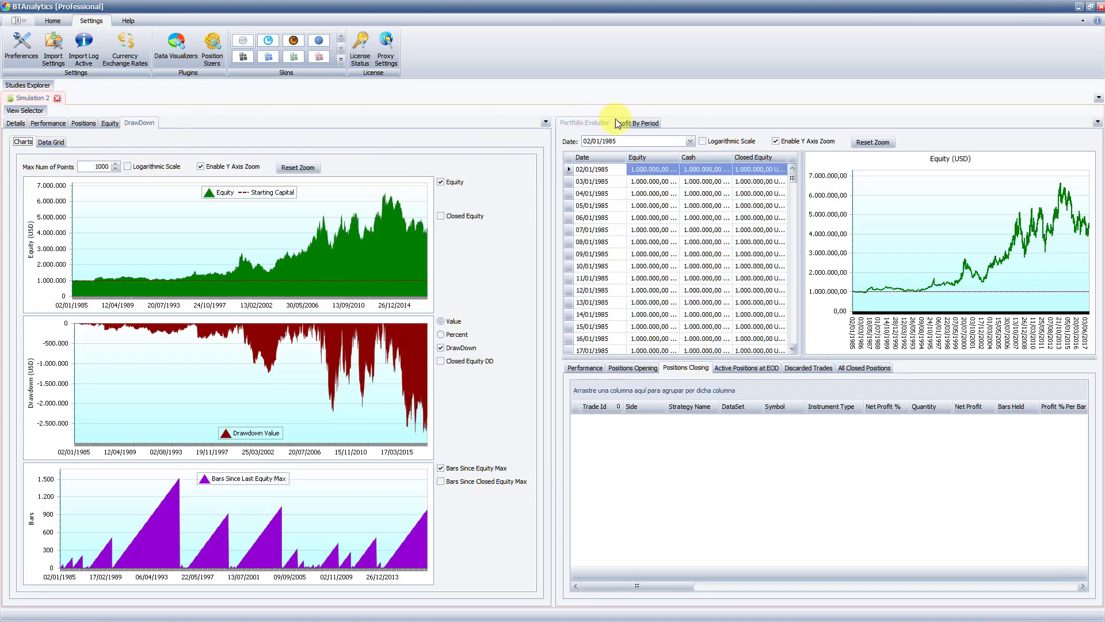
pyautogui.moveTo(605, 128); pyautogui.dragTo(237, 123)
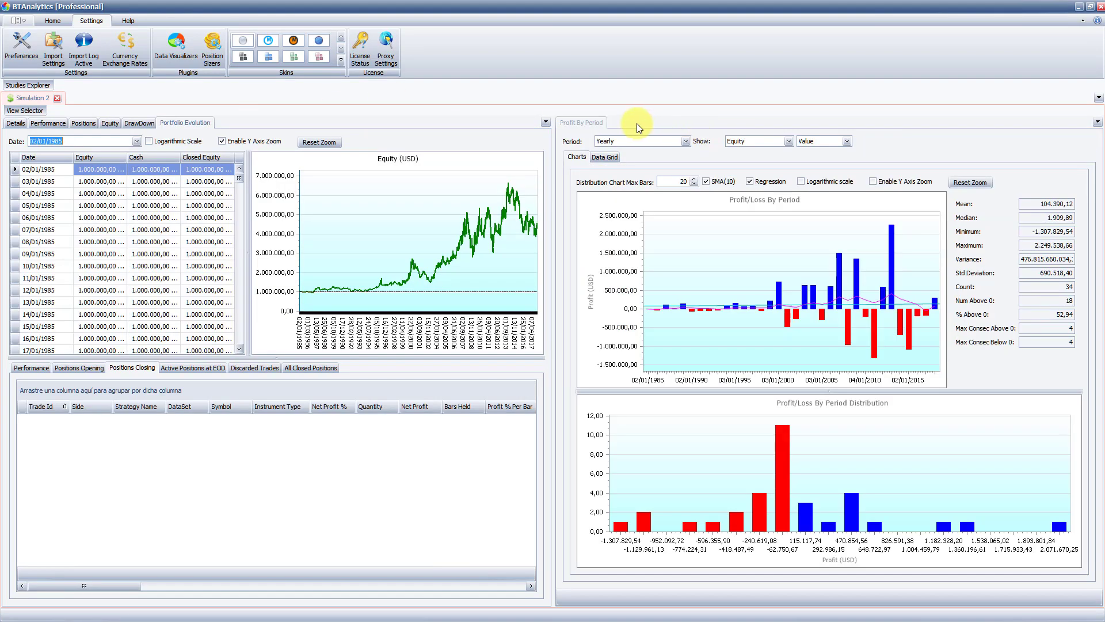
pyautogui.moveTo(585, 123); pyautogui.dragTo(458, 122)
pyautogui.moveTo(361, 124)
pyautogui.mouseDown()
pyautogui.moveTo(369, 133)
pyautogui.moveTo(347, 119)
pyautogui.mouseUp()
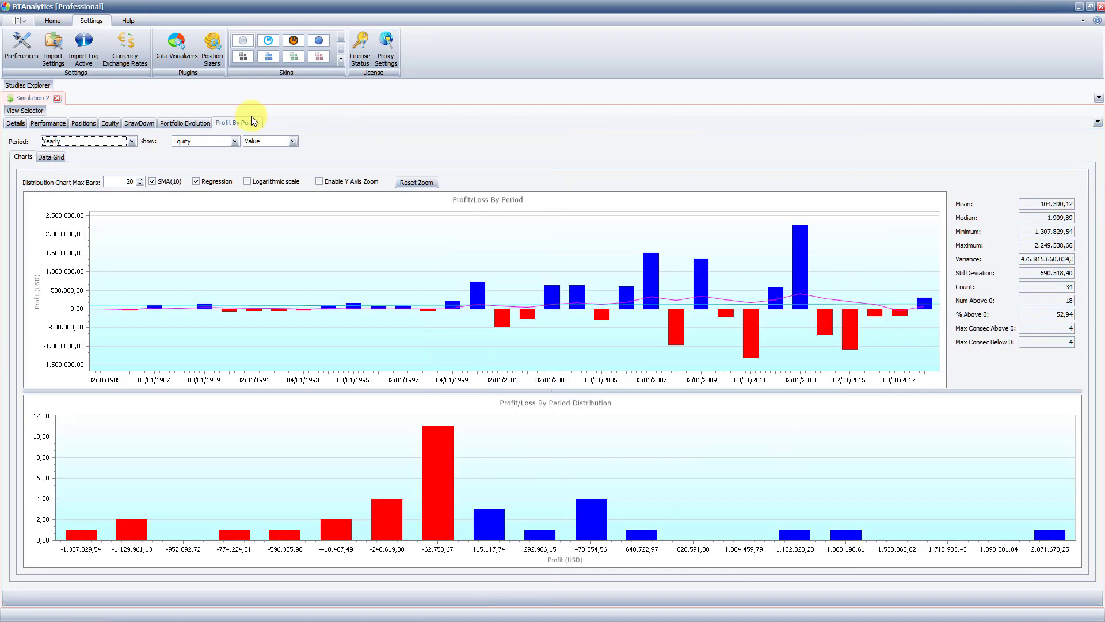
# Dock the Profit By Period view below the other Simulation 2 views, and return it to their group.
pyautogui.moveTo(248, 126); pyautogui.dragTo(551, 388)
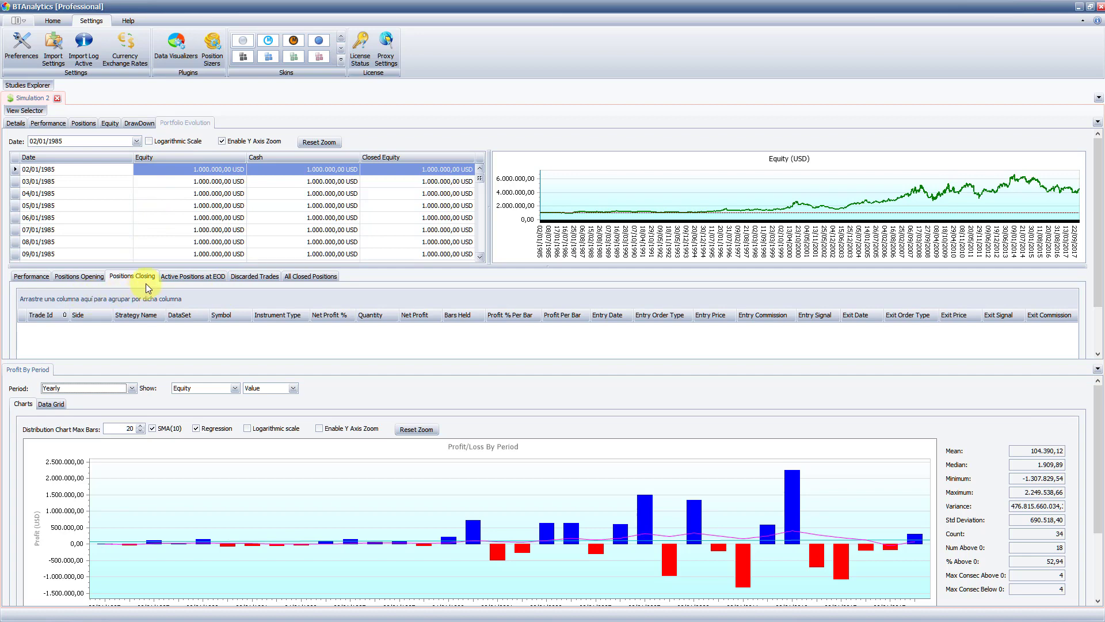
pyautogui.moveTo(29, 369); pyautogui.dragTo(261, 121)
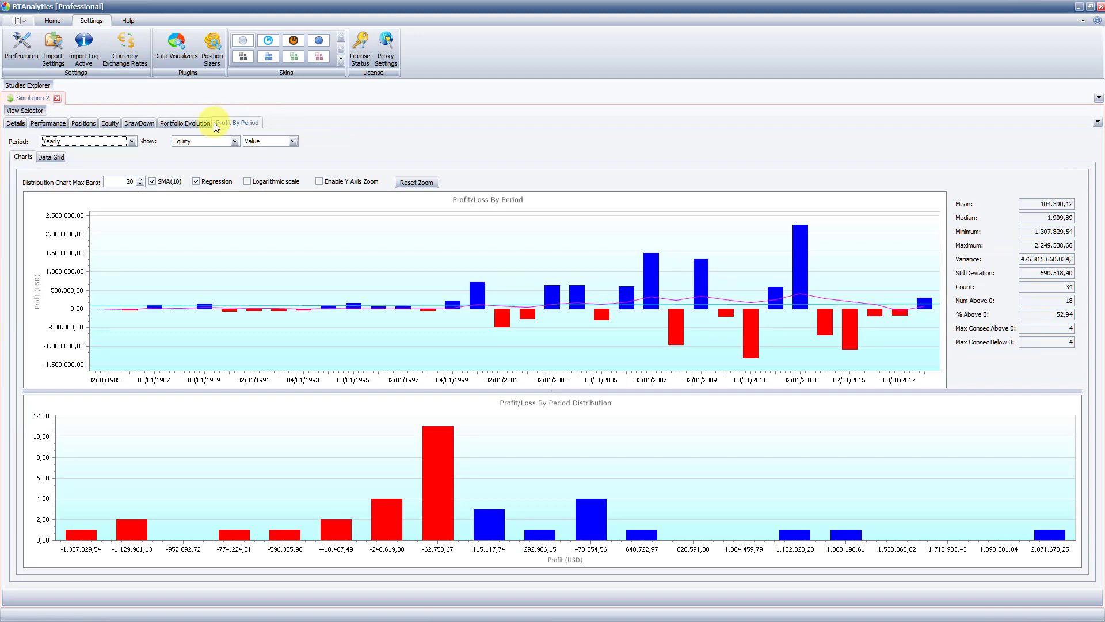
# Review the Portfolio Evolution and Positions views of Simulation 2, and close the study.
pyautogui.click(174, 123)
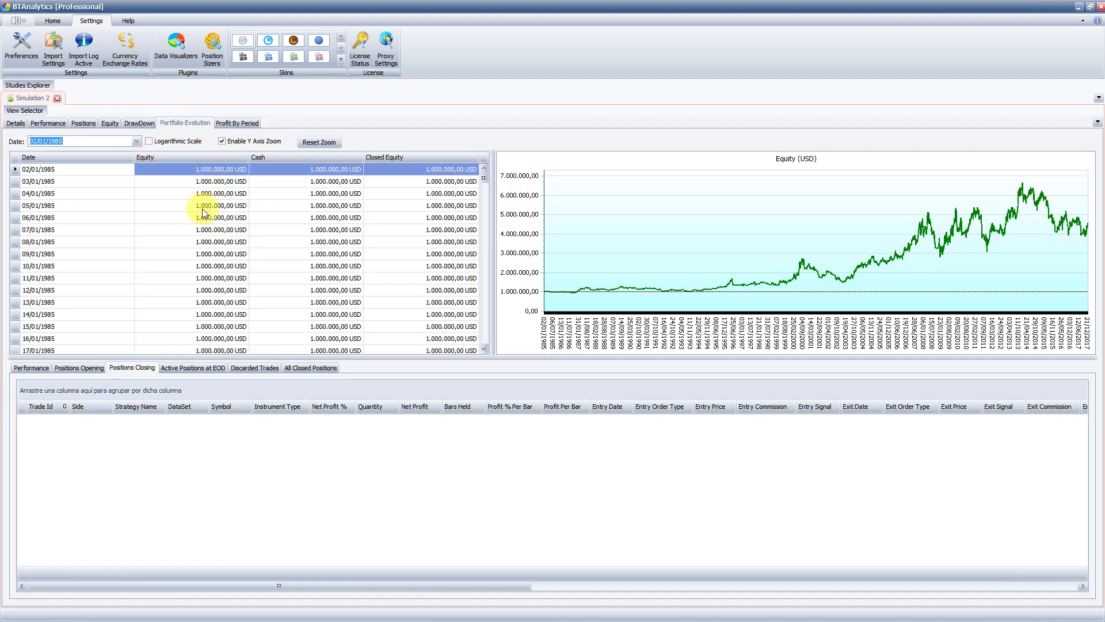
pyautogui.click(90, 124)
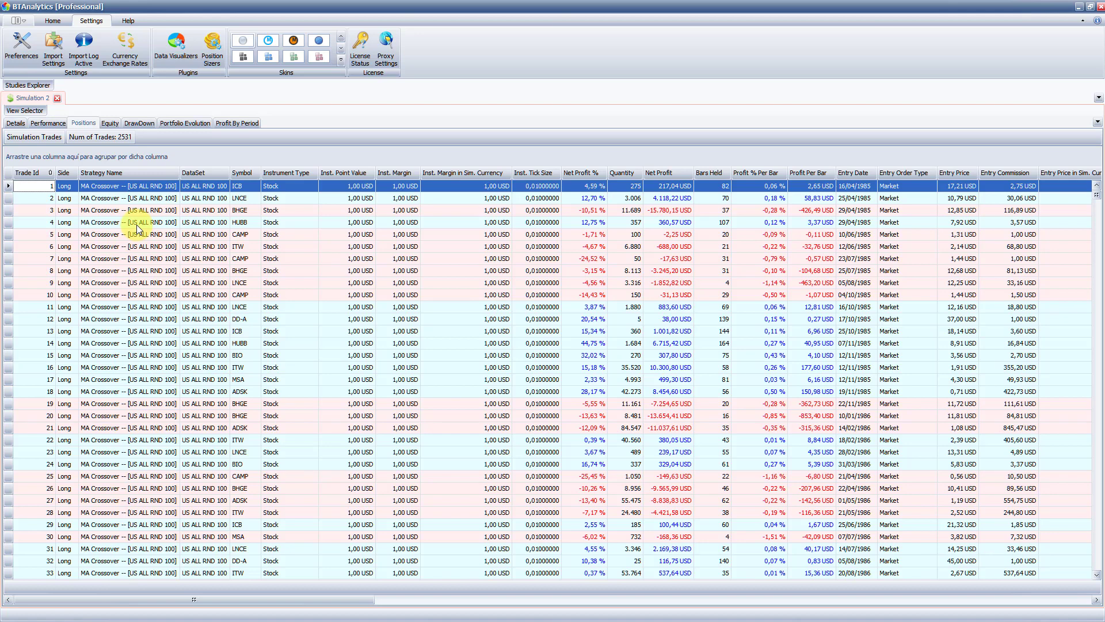
pyautogui.click(58, 98)
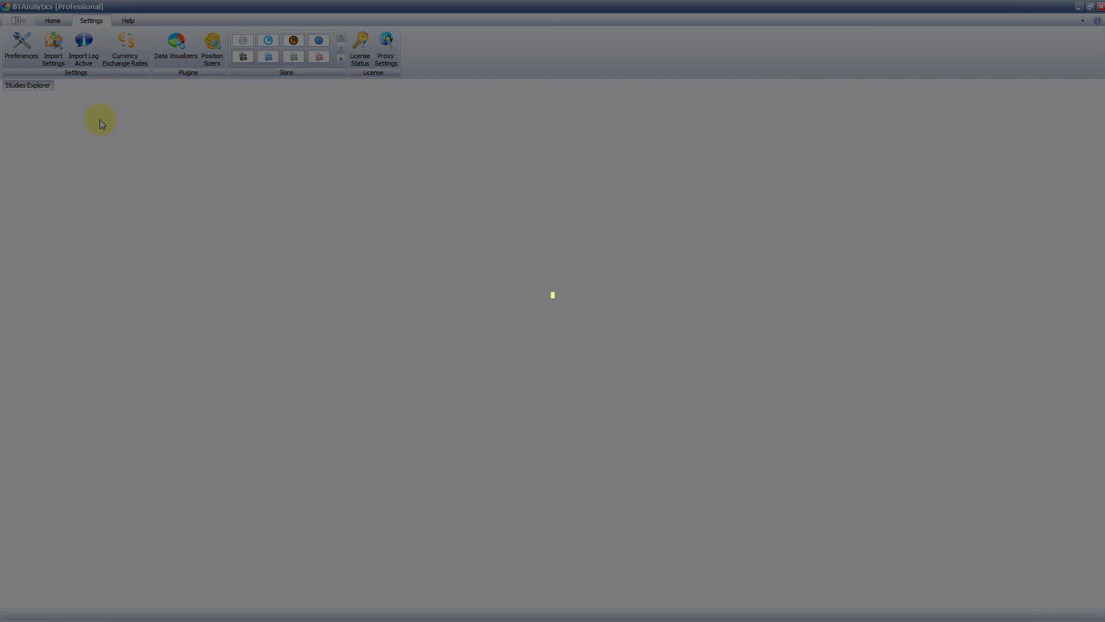